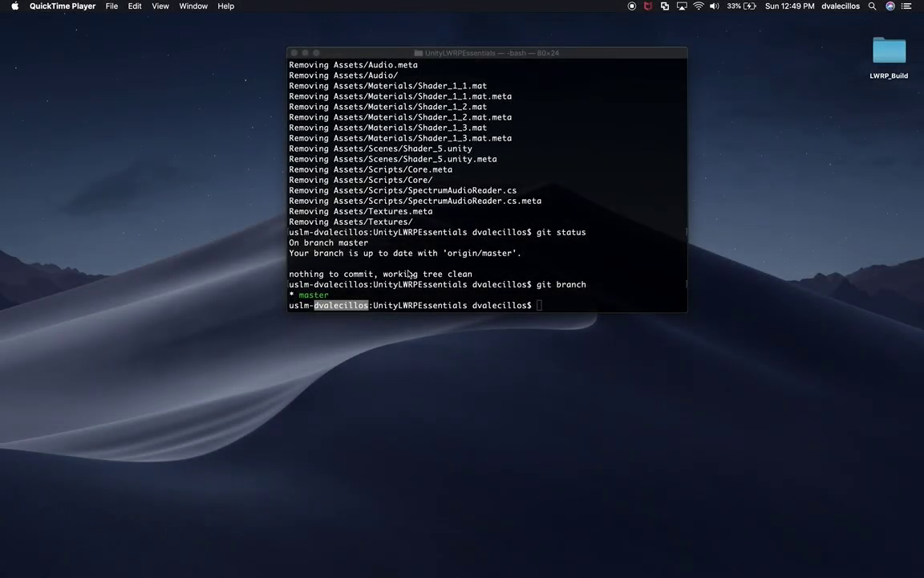
Find Unity with a system-wide search and launch the Unity2018_3_10f1 installation.
left_click(408, 270)
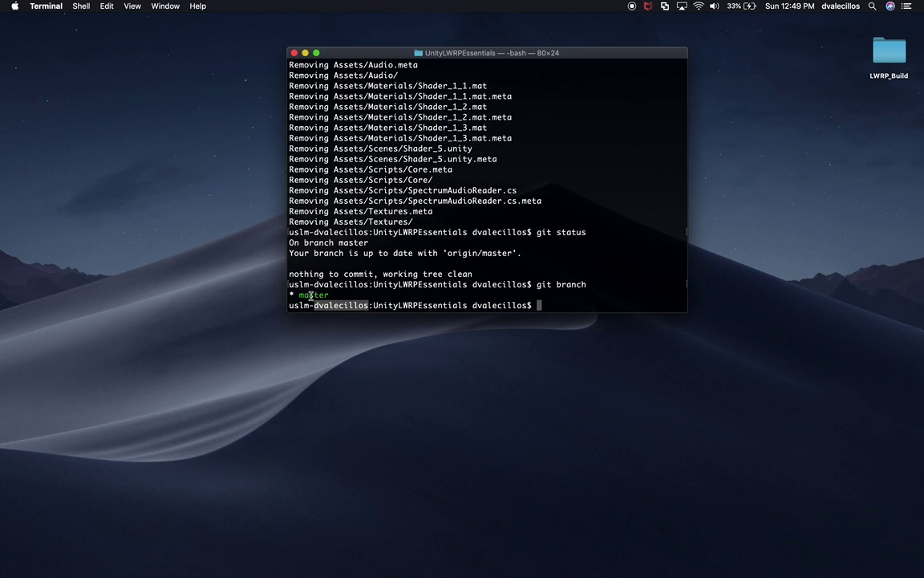
left_click(511, 284)
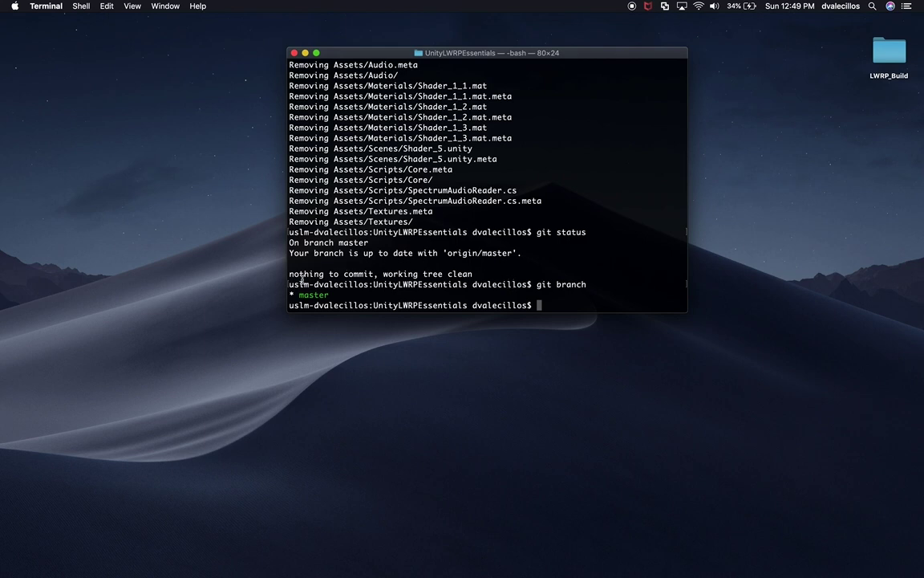
key("super+space")
type("unity")
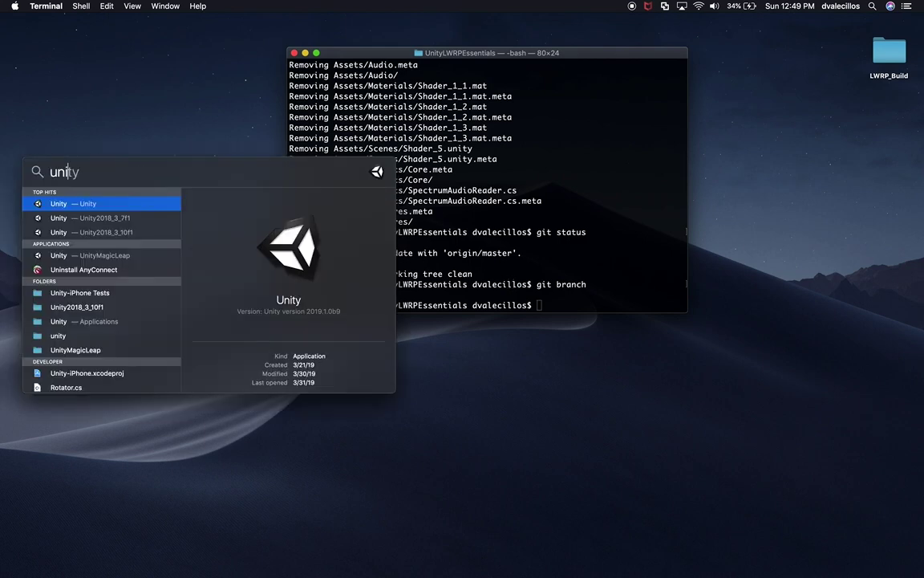
key("Down")
key("Down")
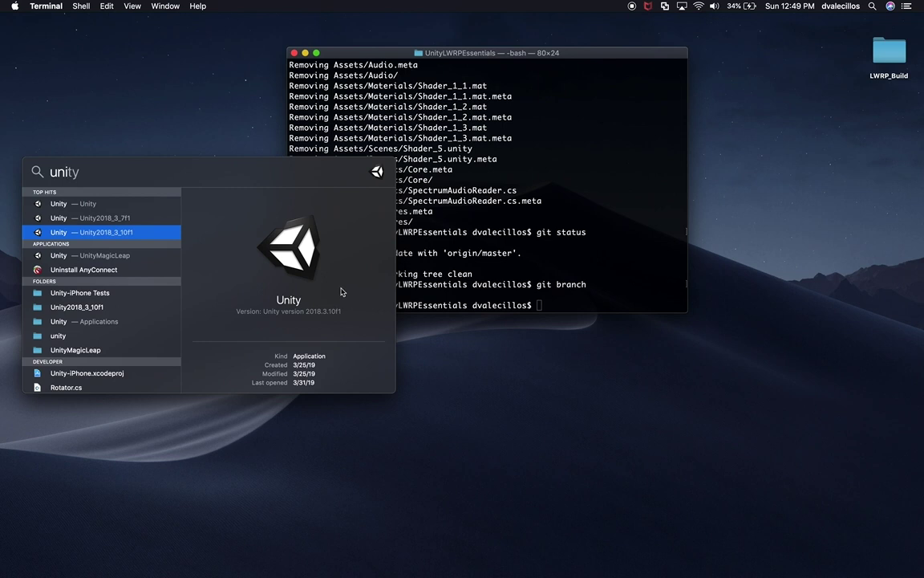
key("Return")
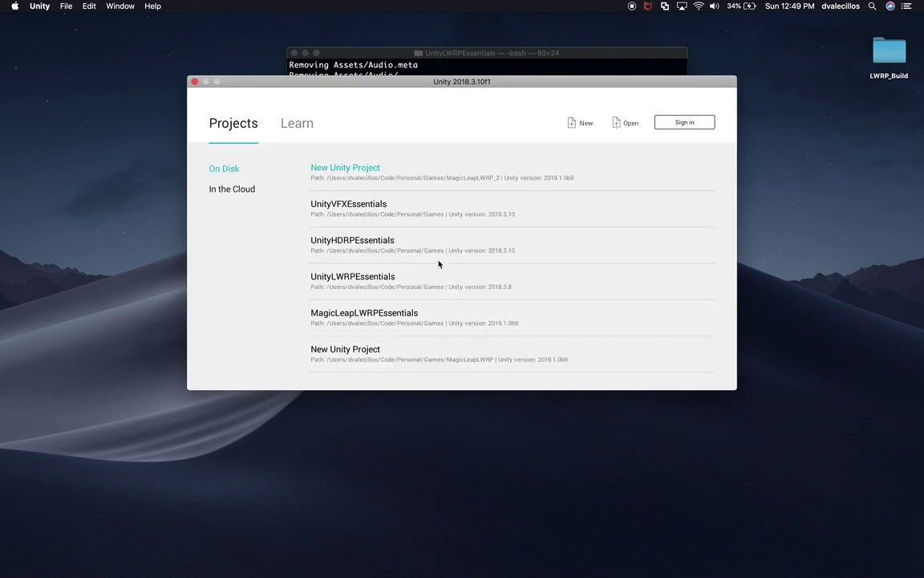
Open the UnityLWRPEssentials project and agree to load it in the non-matching 2018.3.10f1 editor.
left_click(350, 281)
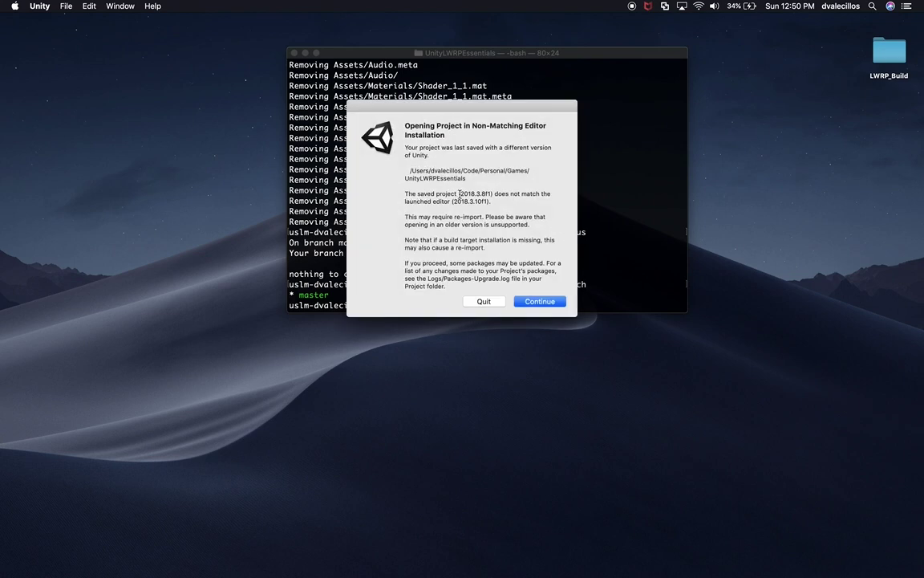
left_click_drag(470, 193, 485, 193)
left_click(535, 302)
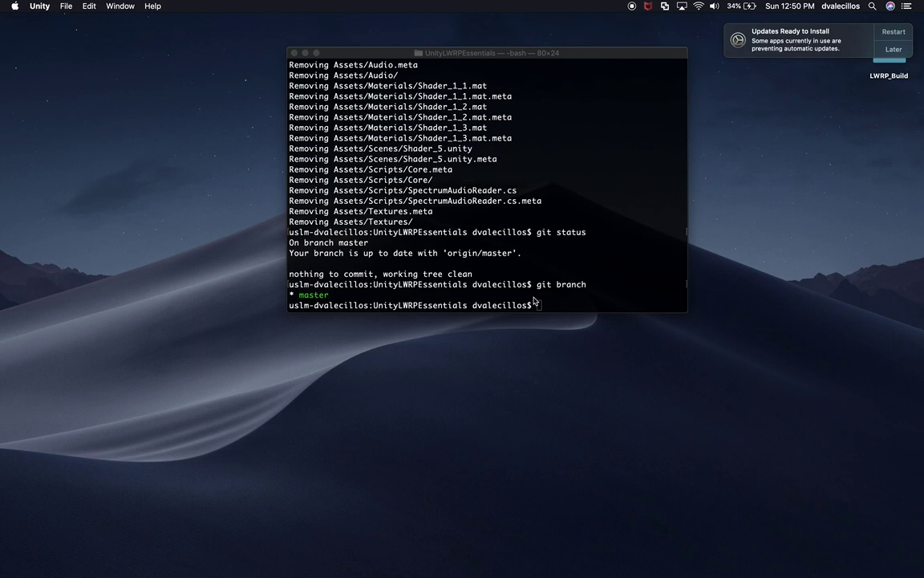
Postpone the pending system updates until tomorrow and switch back to Unity.
left_click(902, 51)
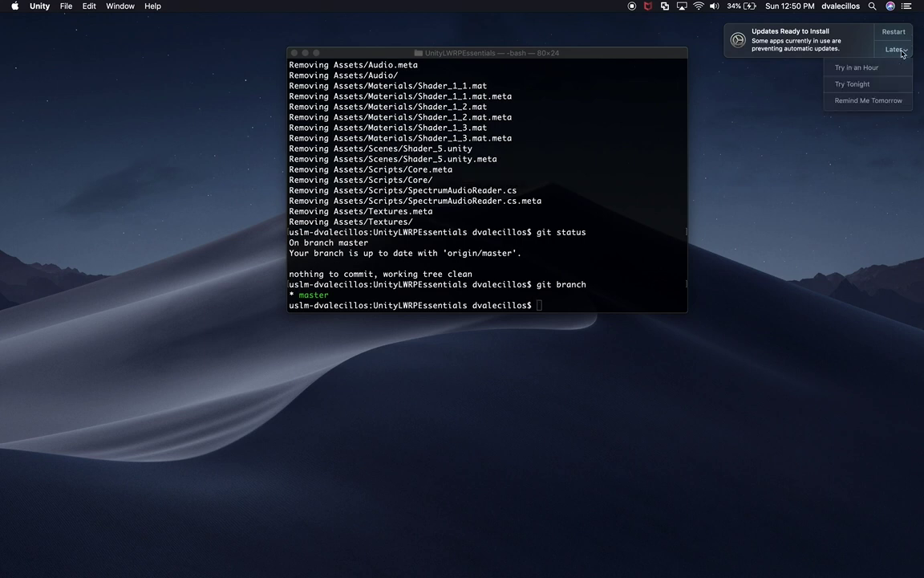
left_click(869, 100)
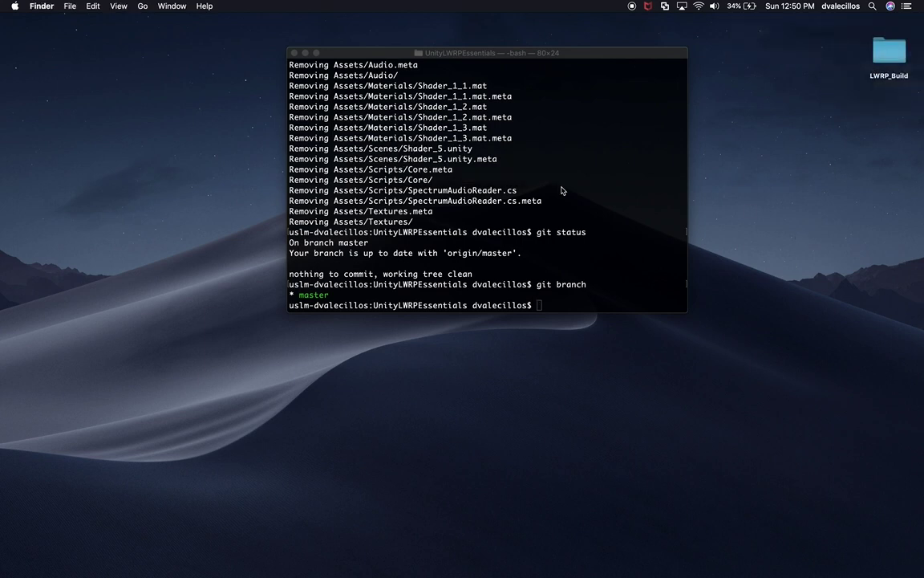
key("super+Tab")
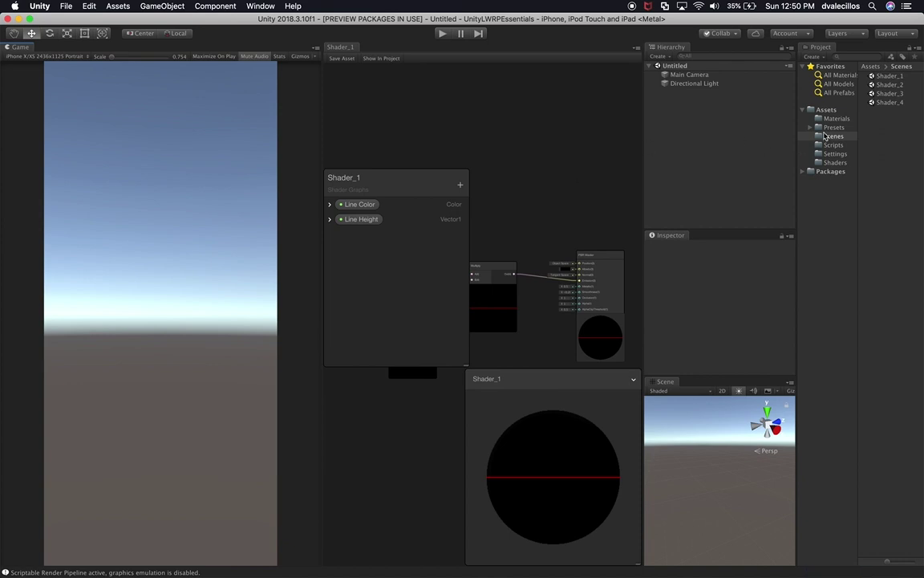
Preview the Shader_1, Shader_2, Shader_3 and Shader_4 scenes one after another, briefly running Shader_2 in play mode.
double_click(888, 77)
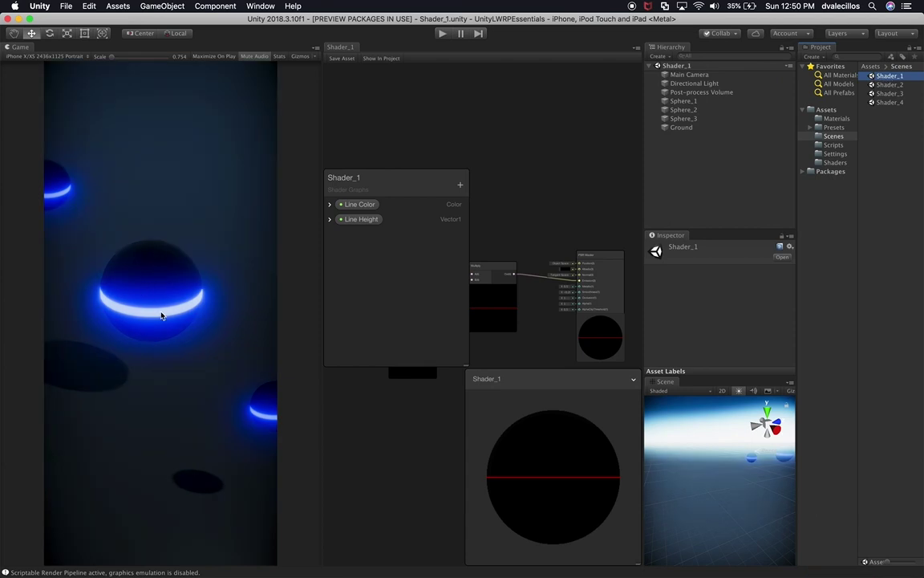
double_click(888, 85)
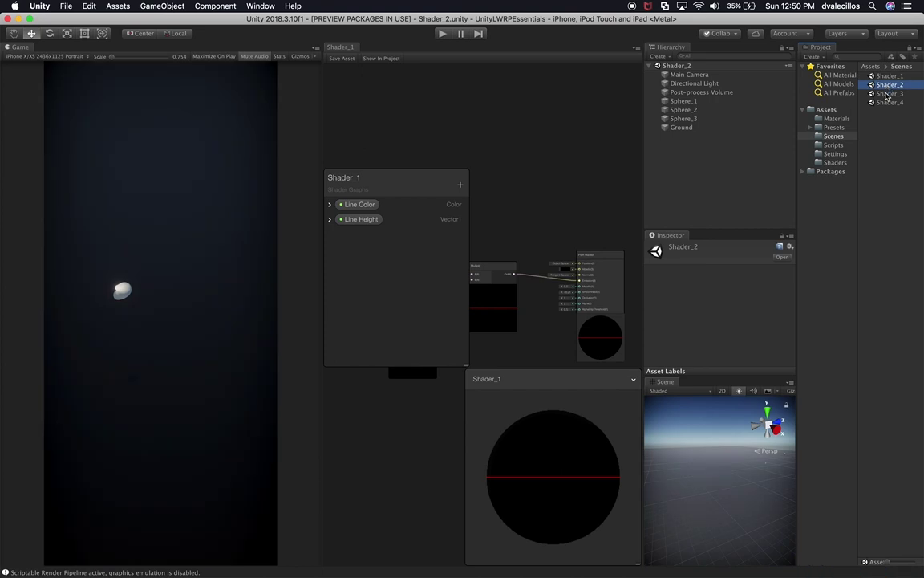
left_click(442, 33)
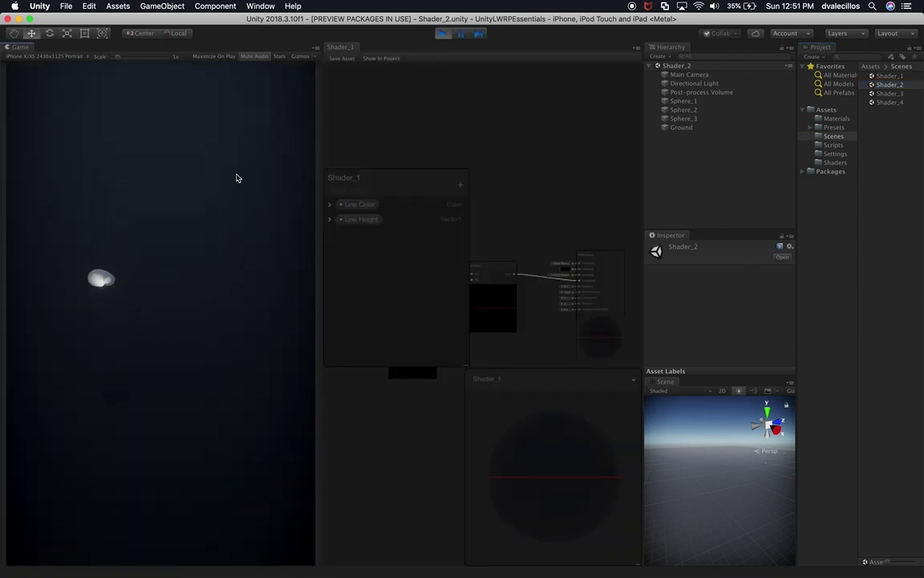
left_click(443, 33)
left_click(899, 94)
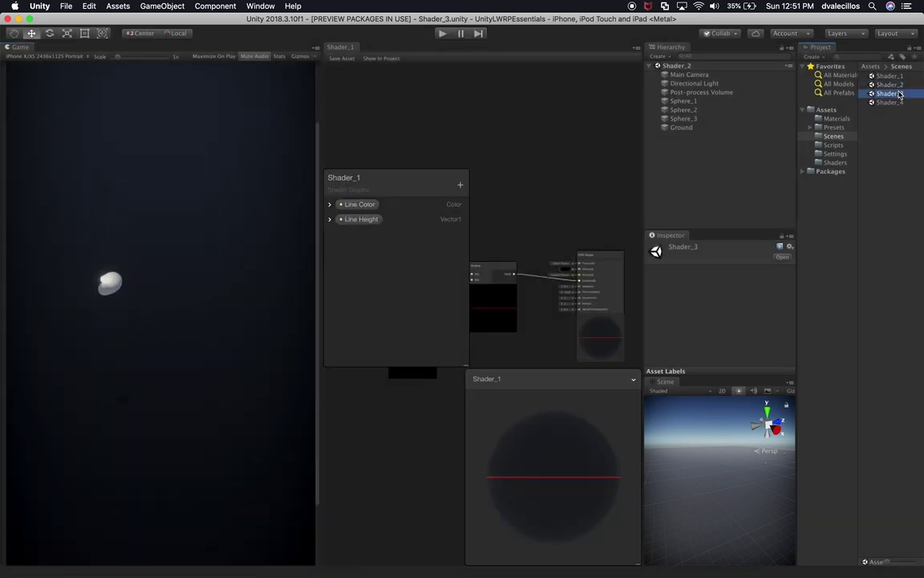
double_click(899, 93)
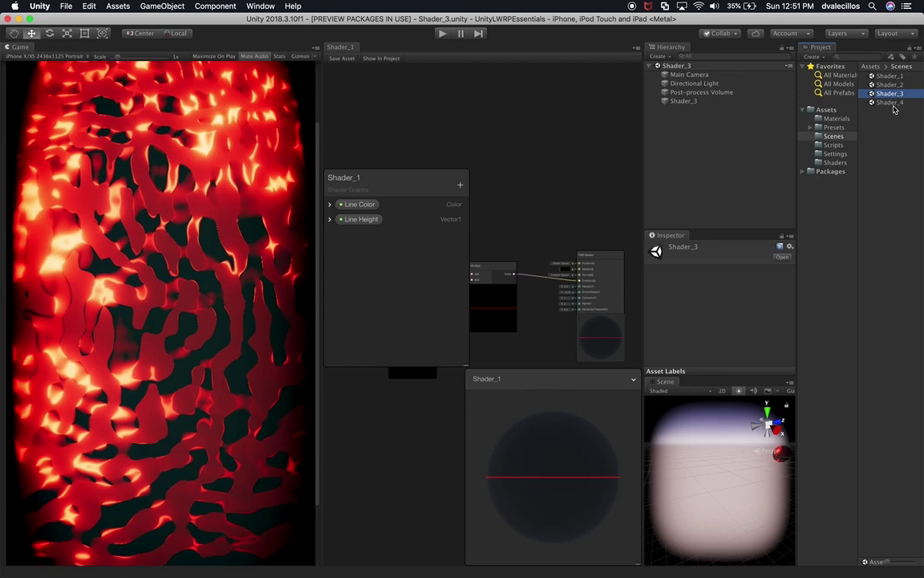
double_click(893, 103)
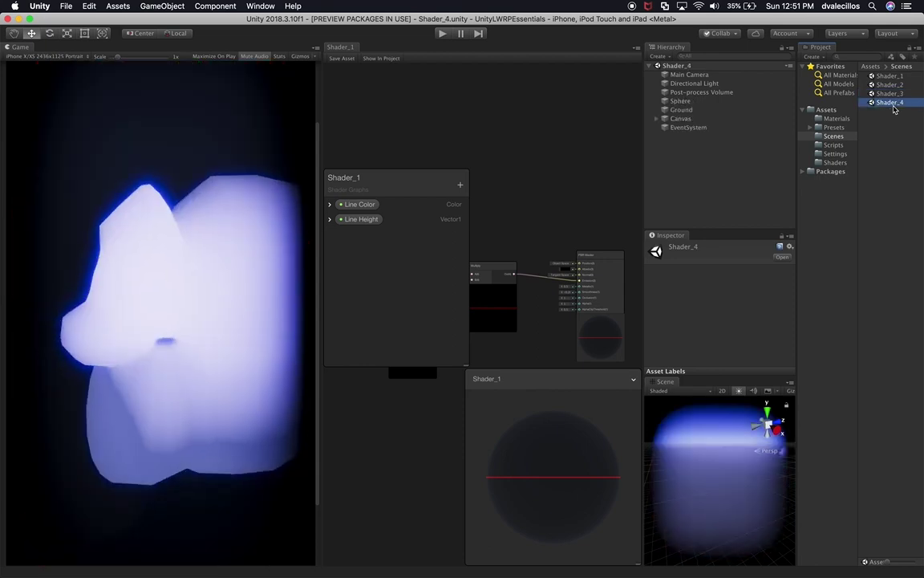
Reopen the Shader_2 scene and frame Sphere_1 in the Scene view.
double_click(889, 84)
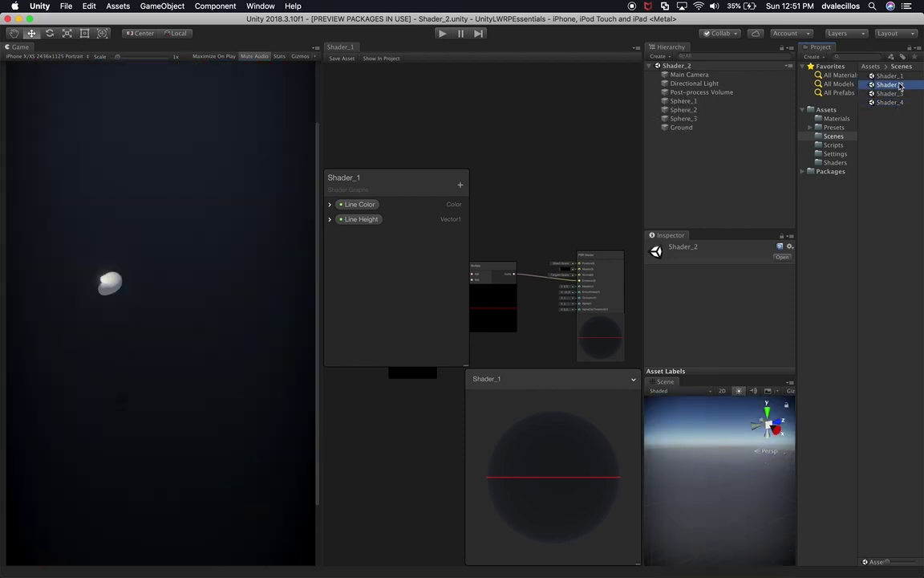
left_click(684, 101)
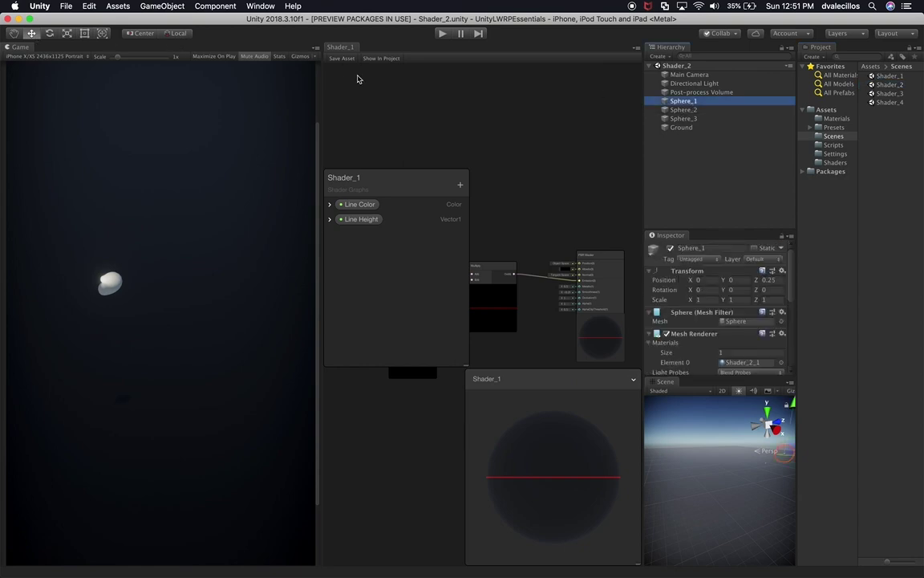
left_click(739, 460)
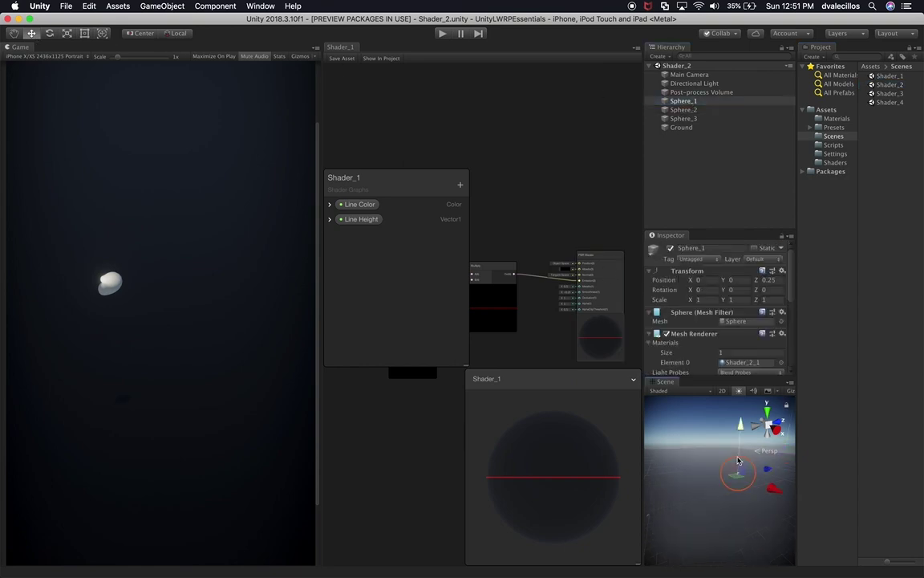
key("f")
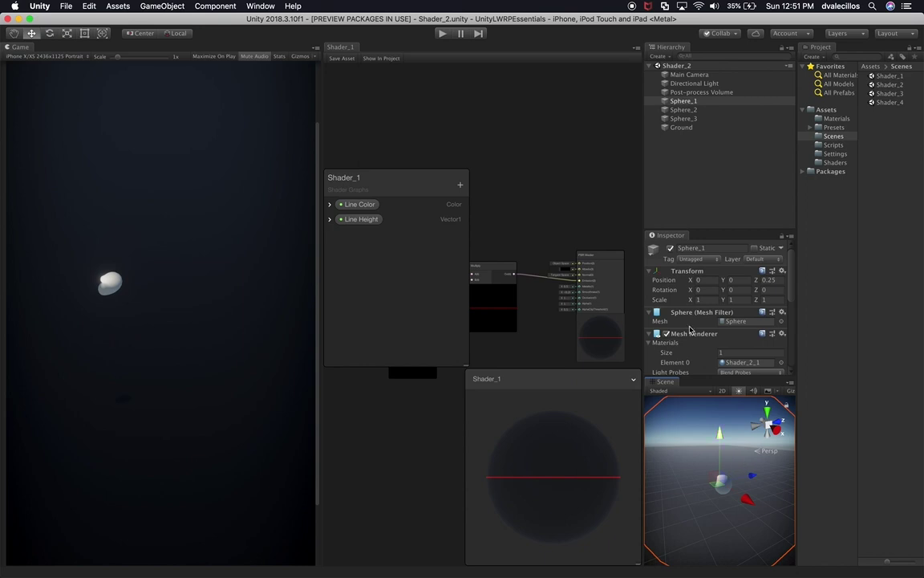
Set TimeSpeed to 0.4 and NoiseScale to 12 on Sphere_1's Shader_2_1 material.
scroll(741, 339, "down", 10)
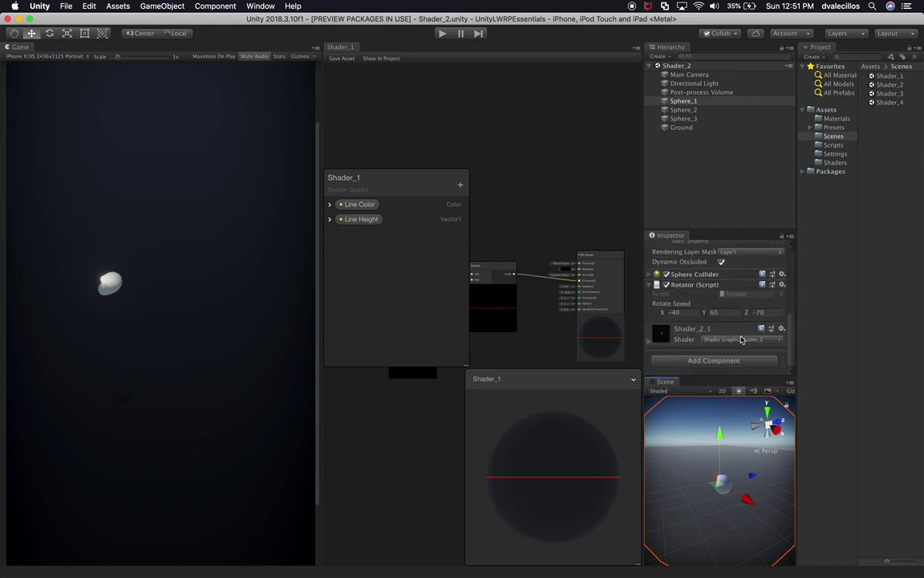
left_click(717, 334)
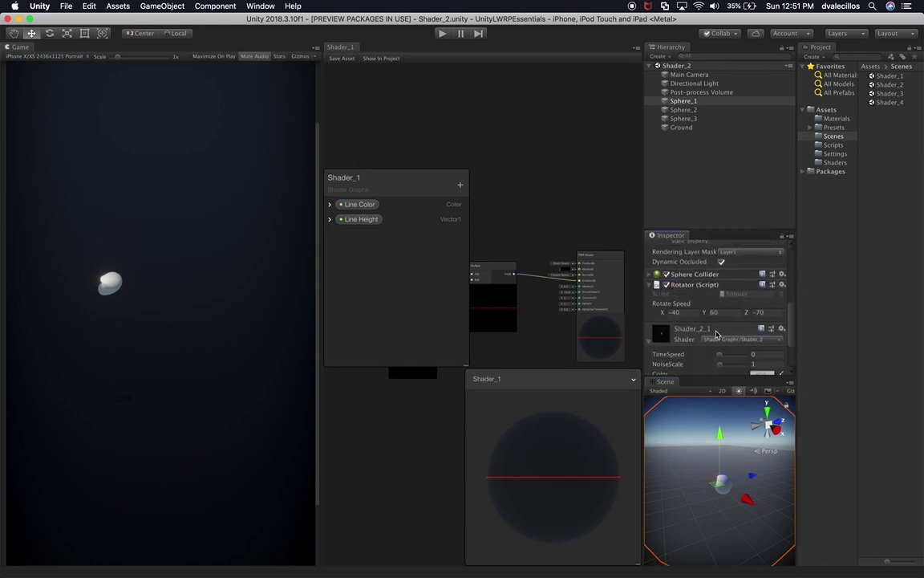
scroll(716, 334, "down", 3)
left_click(723, 298)
left_click_drag(724, 302, 722, 303)
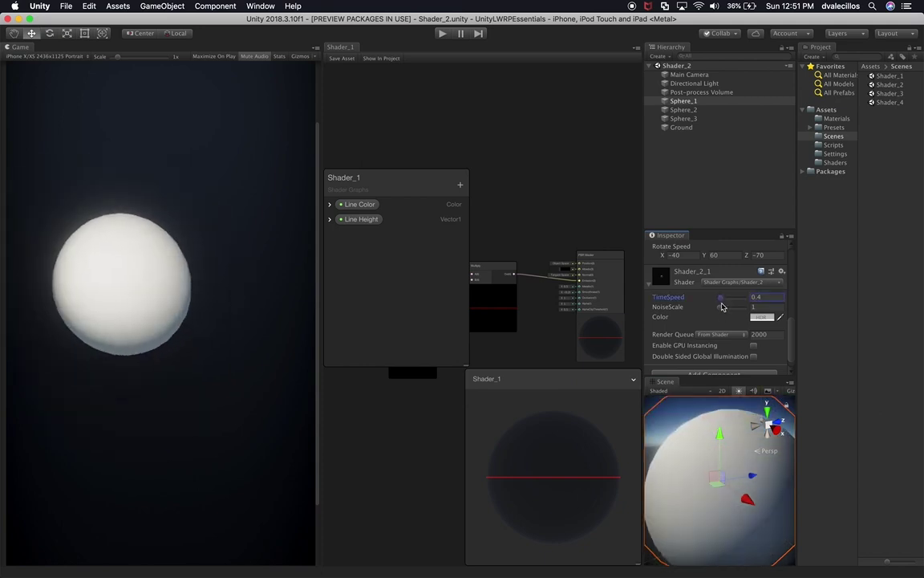
left_click(721, 308)
left_click(725, 310)
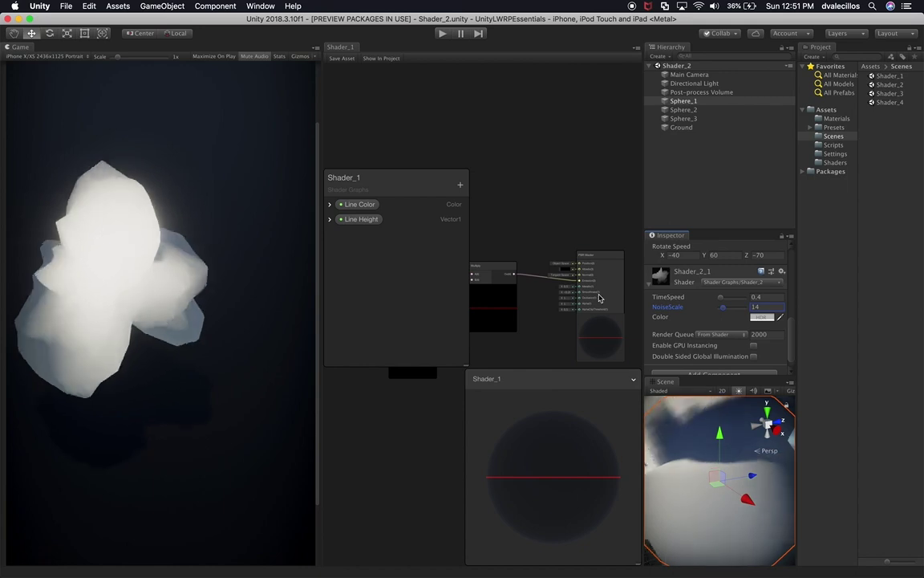
type("12")
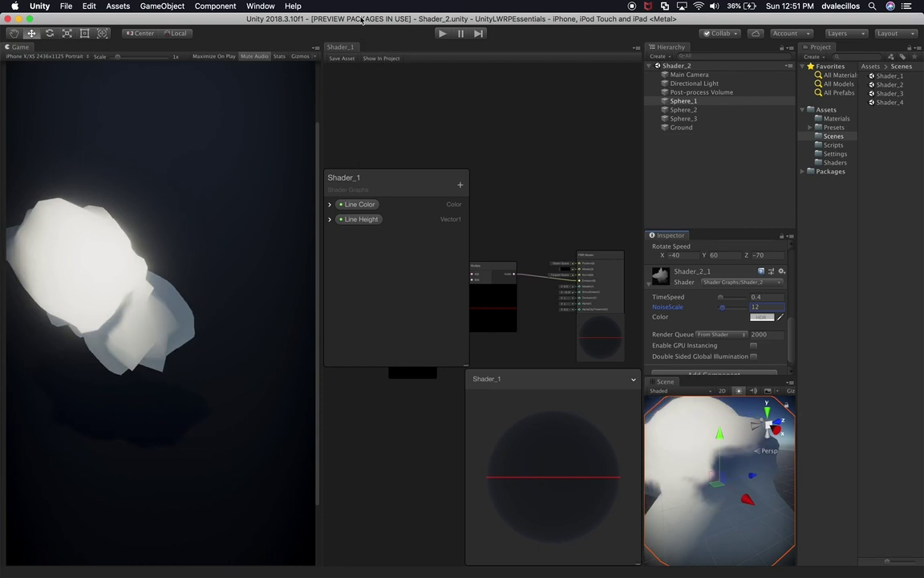
Switch to Terminal and check the repository's git status.
key("super+h")
key("super+Tab")
type("git status")
key("Return")
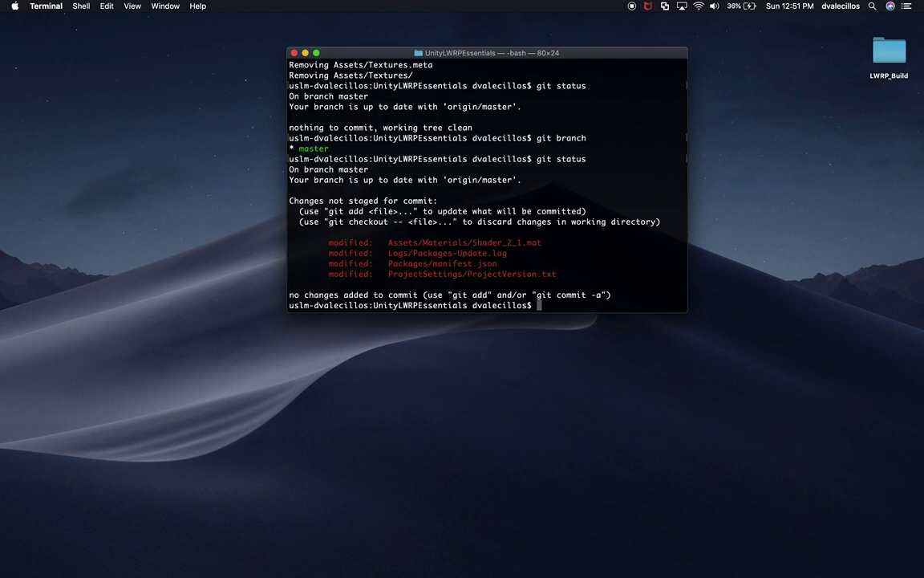
Show the git diff of ProjectSettings/ProjectVersion.txt.
type("git diff")
left_click_drag(555, 271, 389, 274)
key("super+c")
key("super+v")
key("Return")
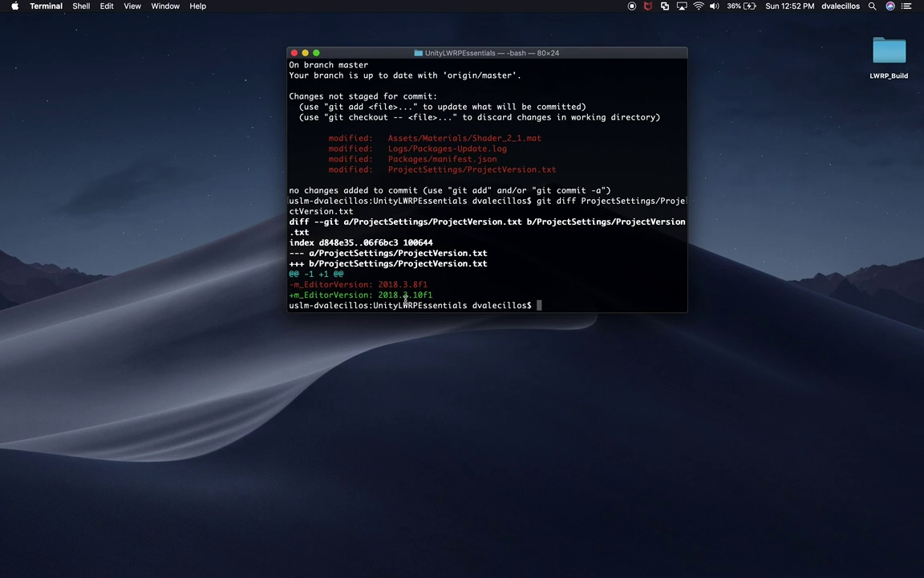
Stage all changes with git add -A and commit them with the message "Upgraded project to 2018.3.10f1".
type("git add -A")
key("Return")
type("git commit ")
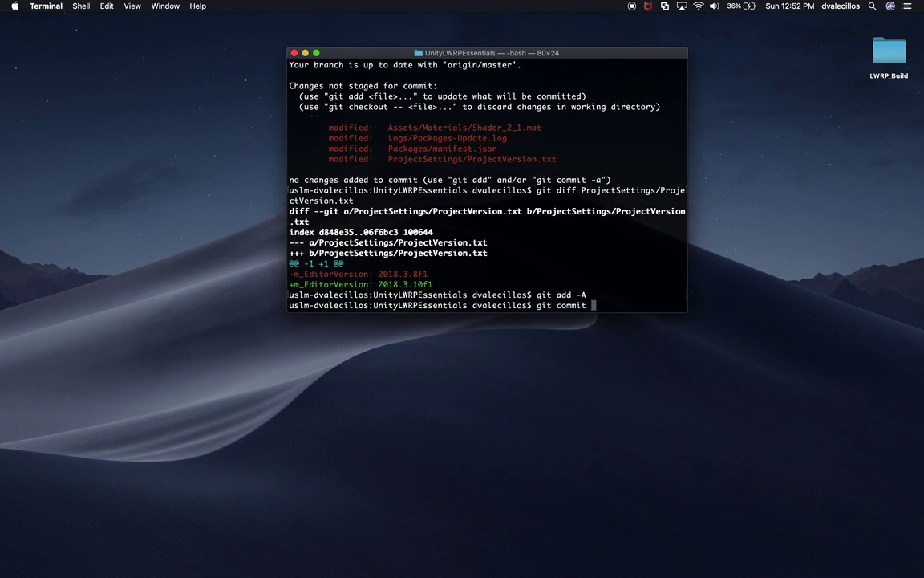
type("-m \"Upgraded project to 2019")
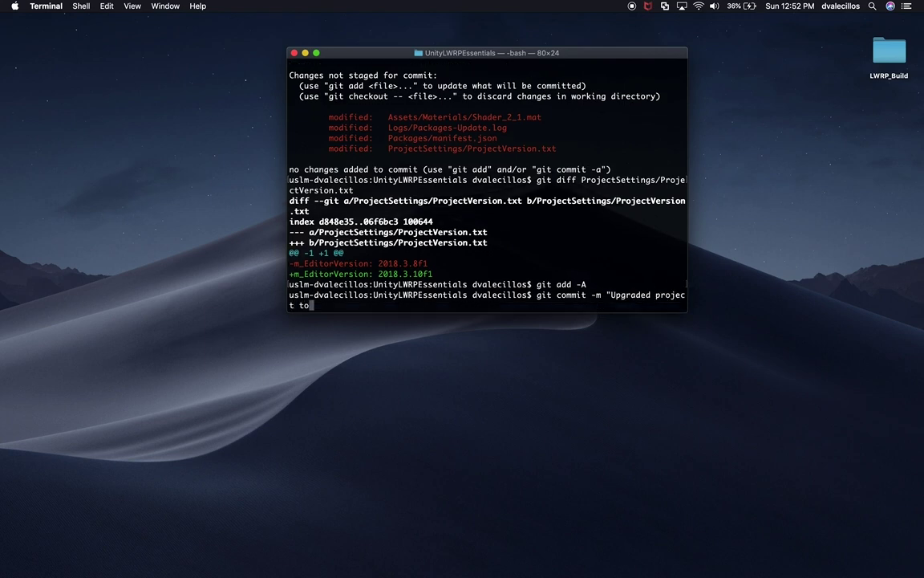
key("BackSpace")
type("8")
left_click_drag(433, 274, 380, 275)
key("super+c")
key("BackSpace")
key("BackSpace")
key("BackSpace")
key("BackSpace")
key("super+v")
type("\"")
key("Return")
Push the commit to the remote repository, and create and check out a new branch named iOS.
type("git push")
key("Return")
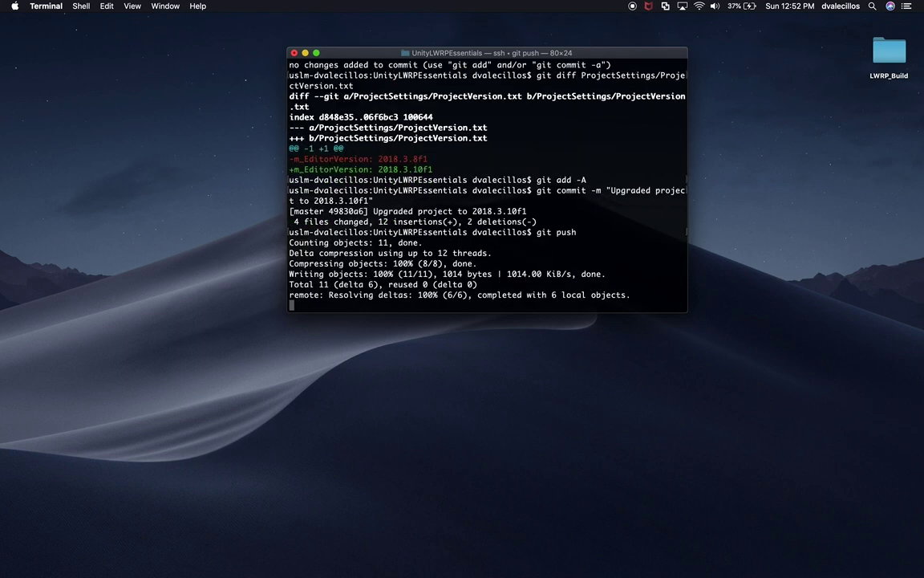
type("git checkout -b")
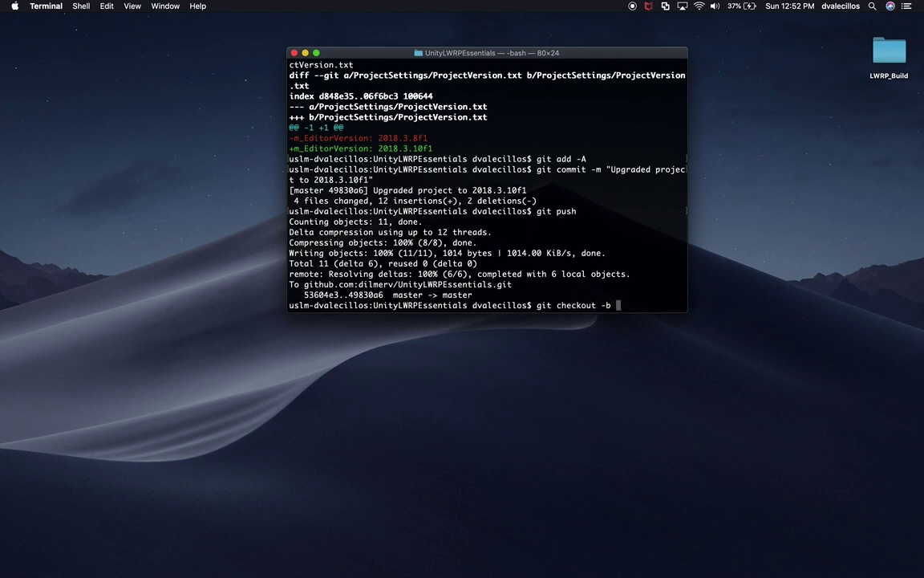
type("iOS")
key("Return")
List the git branches and push the iOS branch to origin.
type("git")
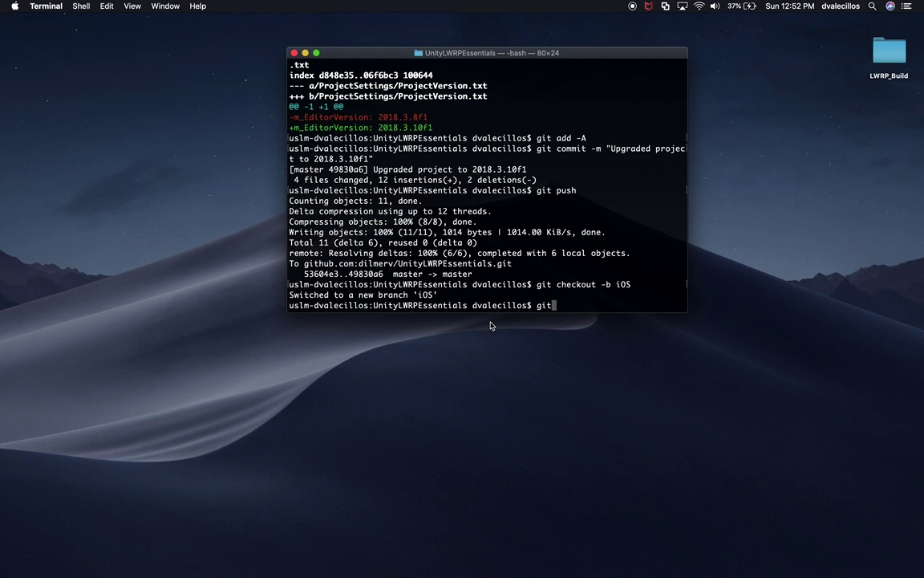
type("branch")
key("Return")
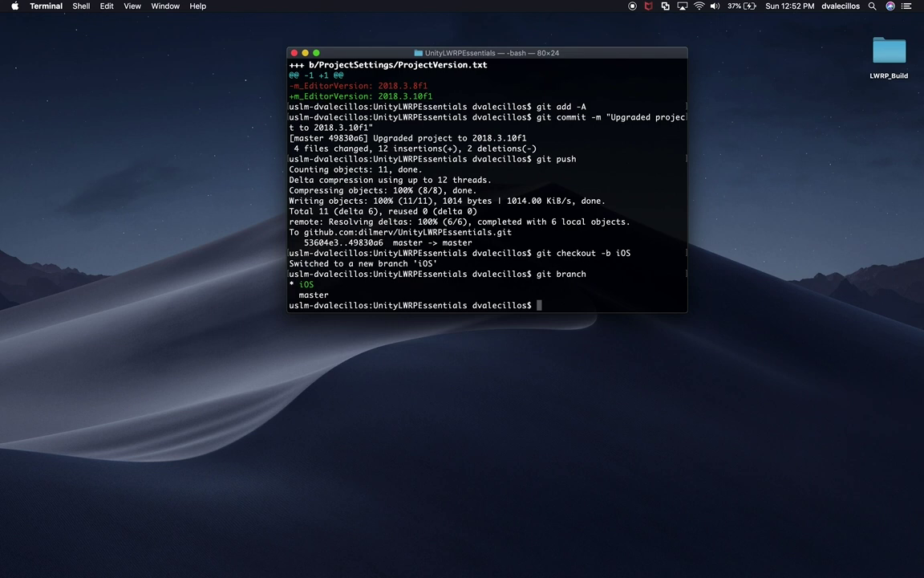
type("git push origin iOS")
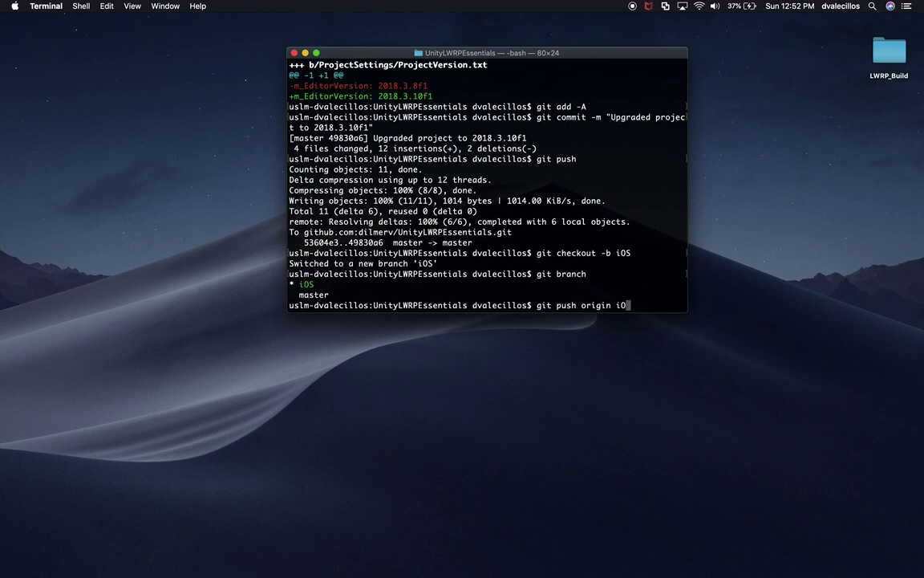
key("Return")
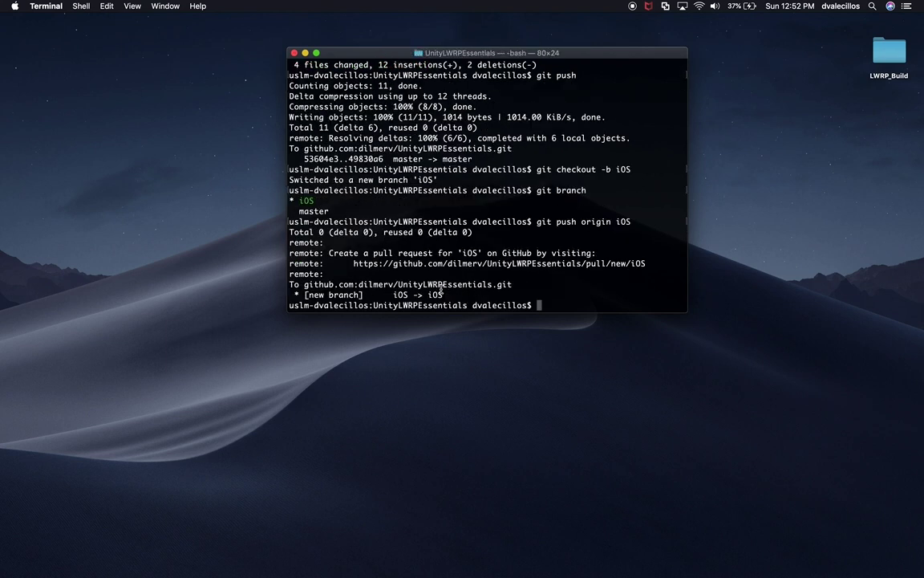
Launch Unity 2018.3.10f1 and open the UnityLWRPEssentials project.
key("super+Tab")
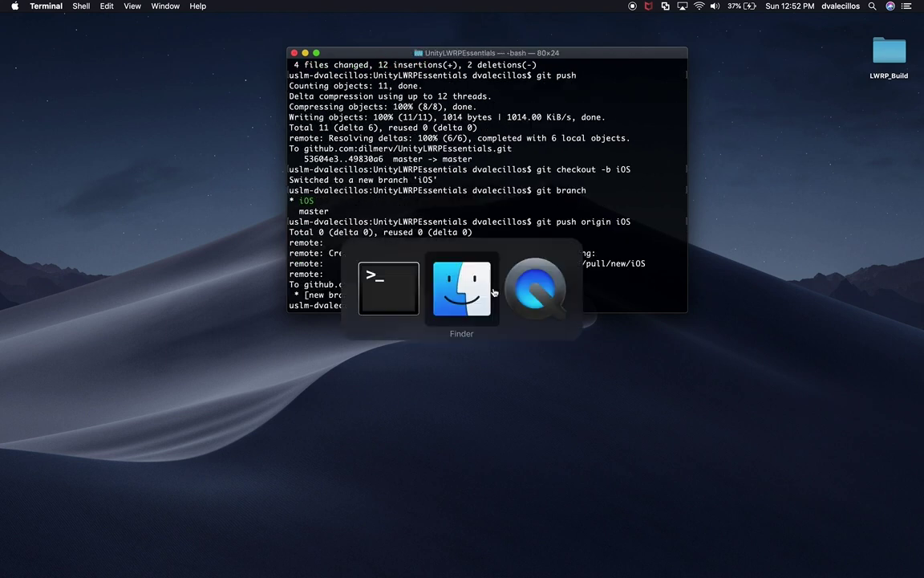
key("super+space")
type("unity")
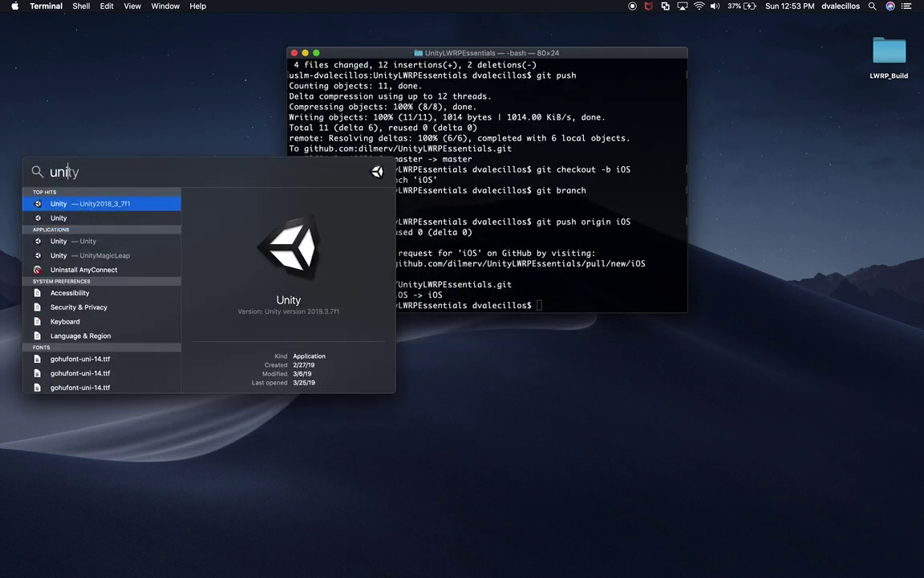
left_click(89, 218)
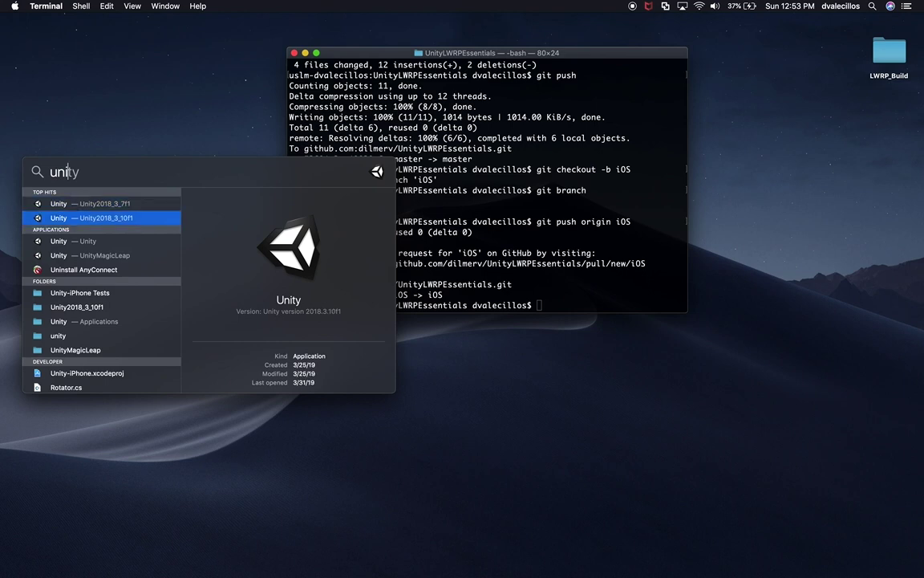
key("Return")
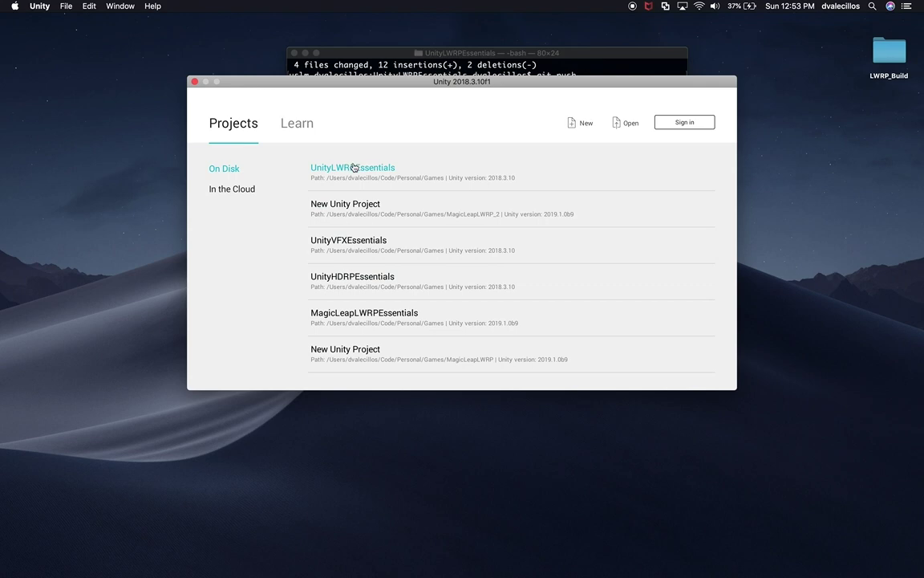
left_click(354, 166)
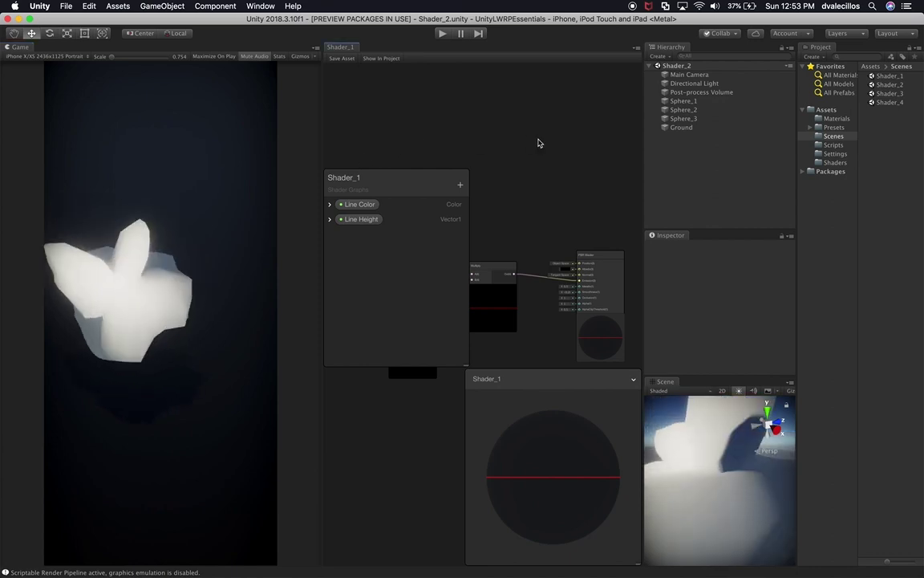
Add the open Shader_2 scene to the build settings with iOS as the selected platform.
scroll(728, 467, "down", 5)
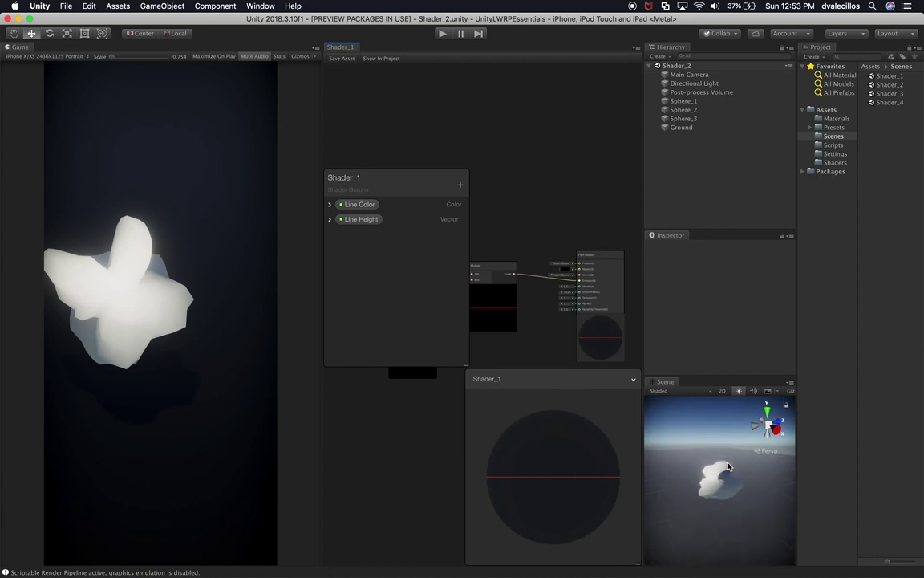
scroll(728, 467, "up", 3)
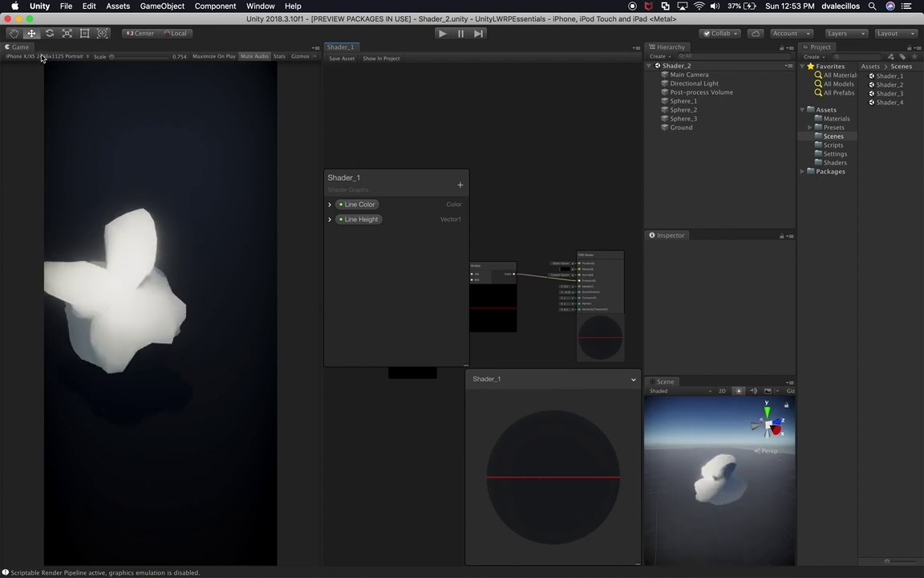
left_click(66, 6)
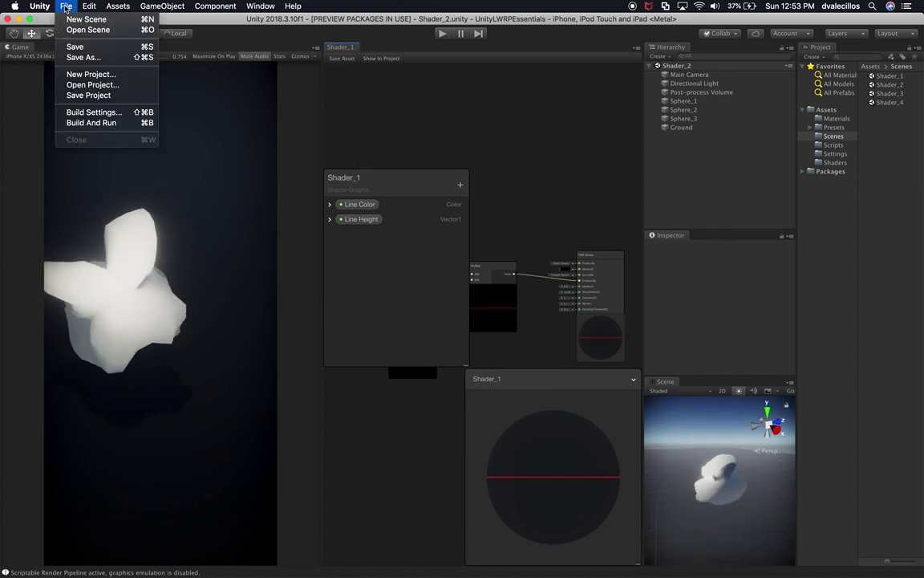
left_click(70, 115)
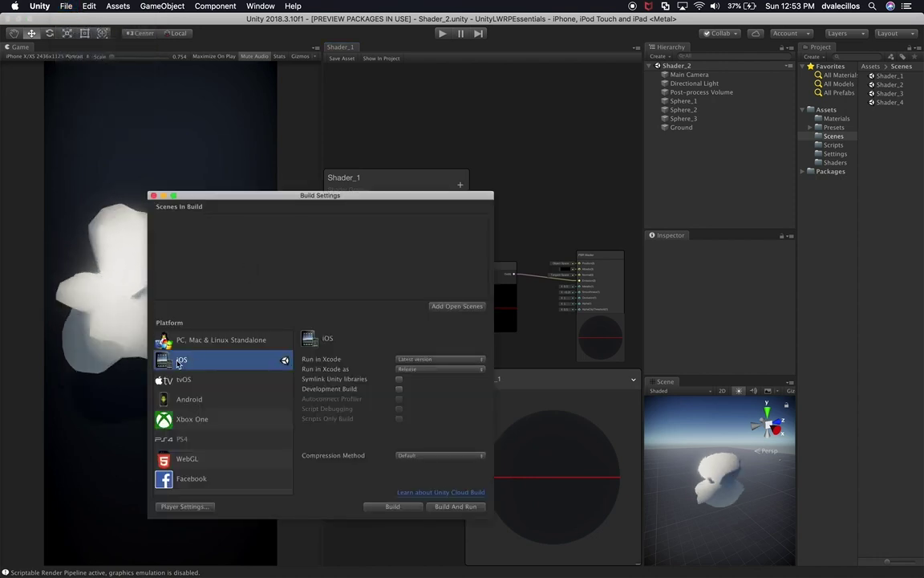
left_click(215, 342)
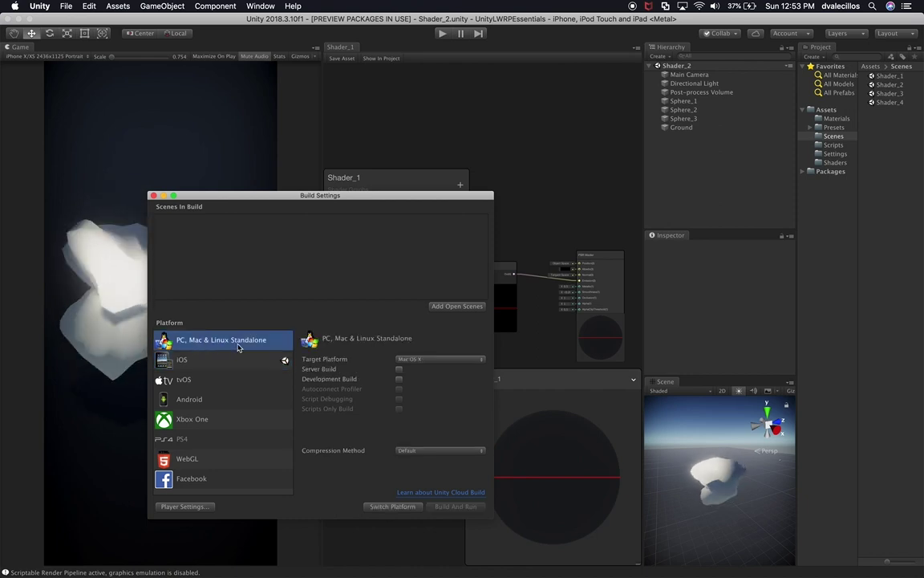
left_click(224, 359)
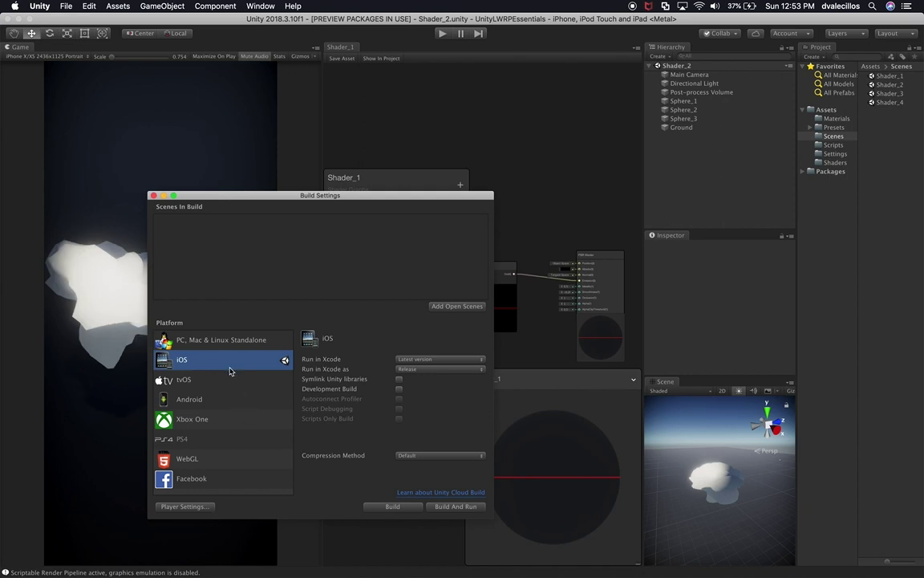
left_click(440, 307)
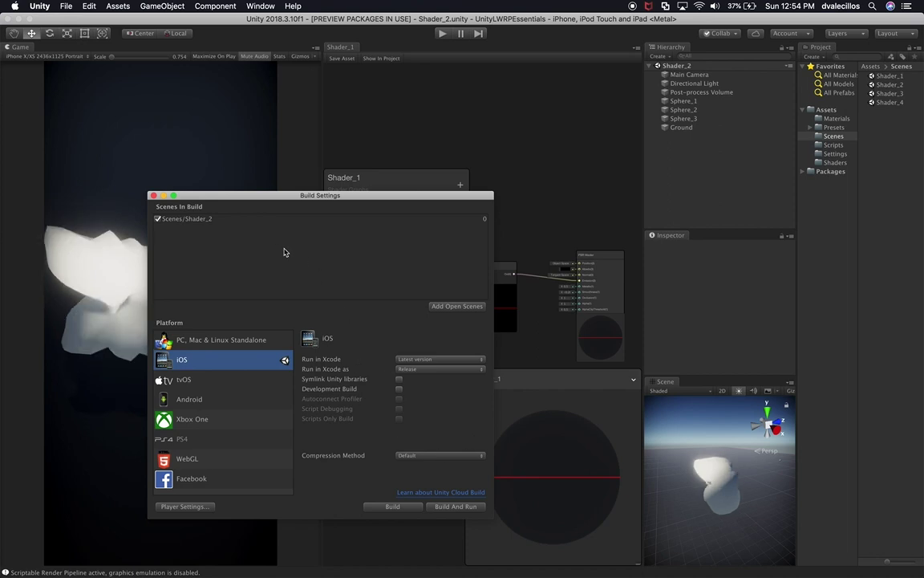
left_click(154, 196)
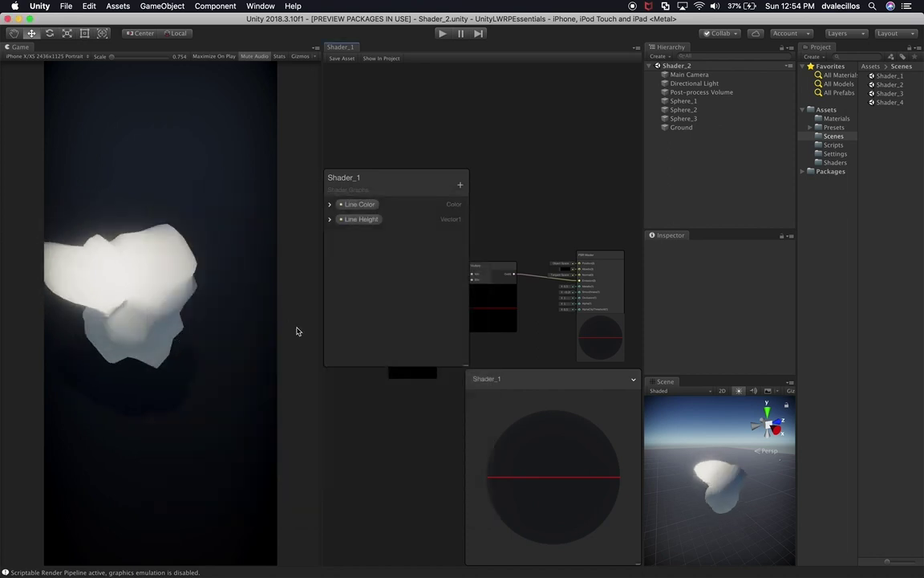
Open the iOS player settings and enlarge the Inspector, docking the Scene view below the Shader_1 graph.
left_click(66, 6)
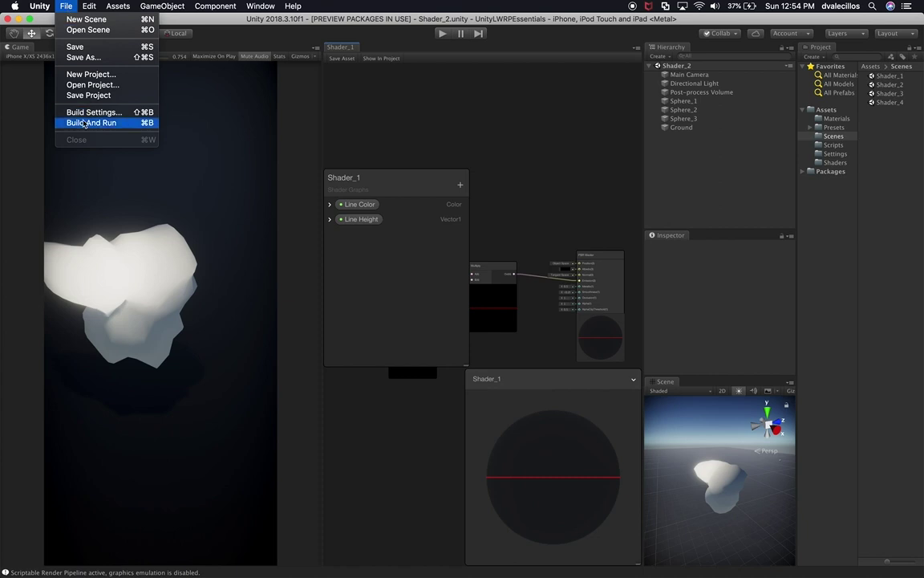
left_click(88, 111)
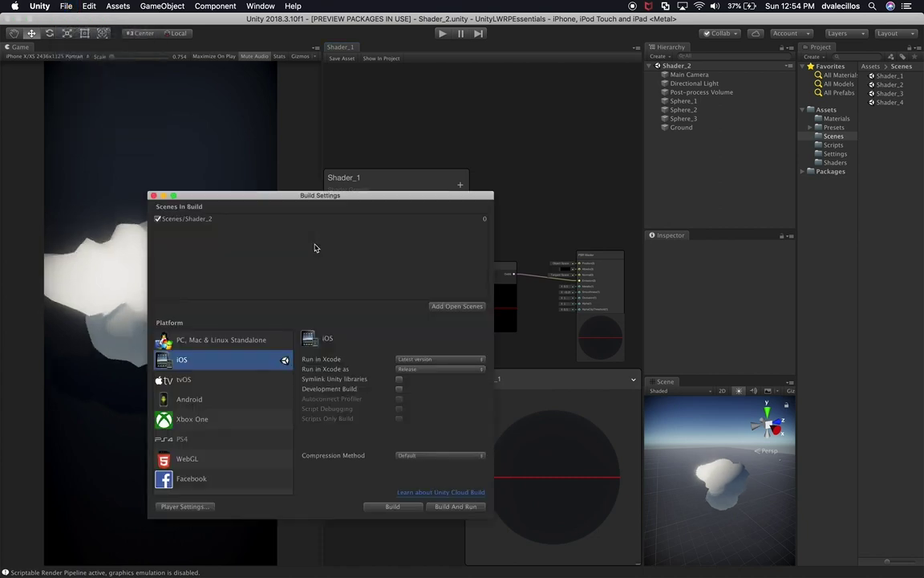
left_click(184, 507)
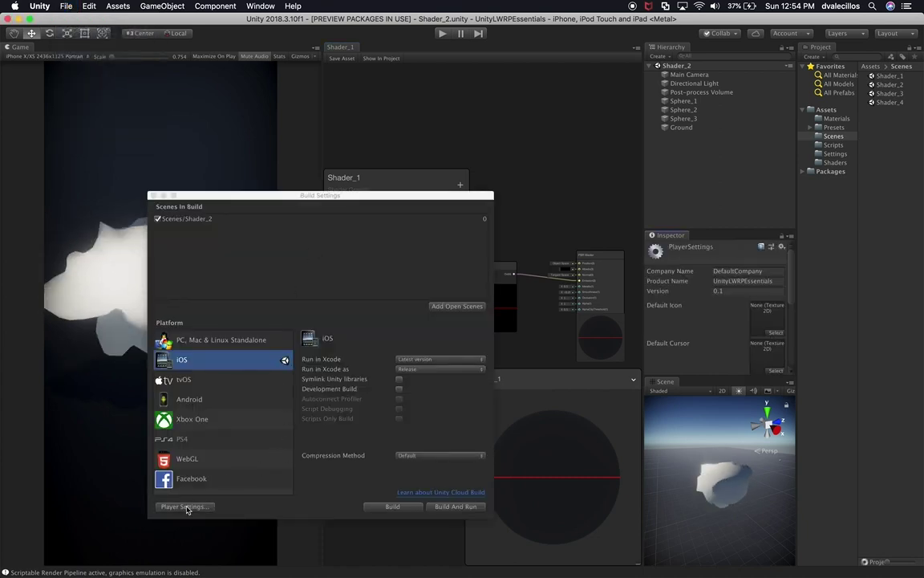
left_click(153, 195)
left_click_drag(642, 313, 538, 337)
left_click_drag(547, 383, 347, 498)
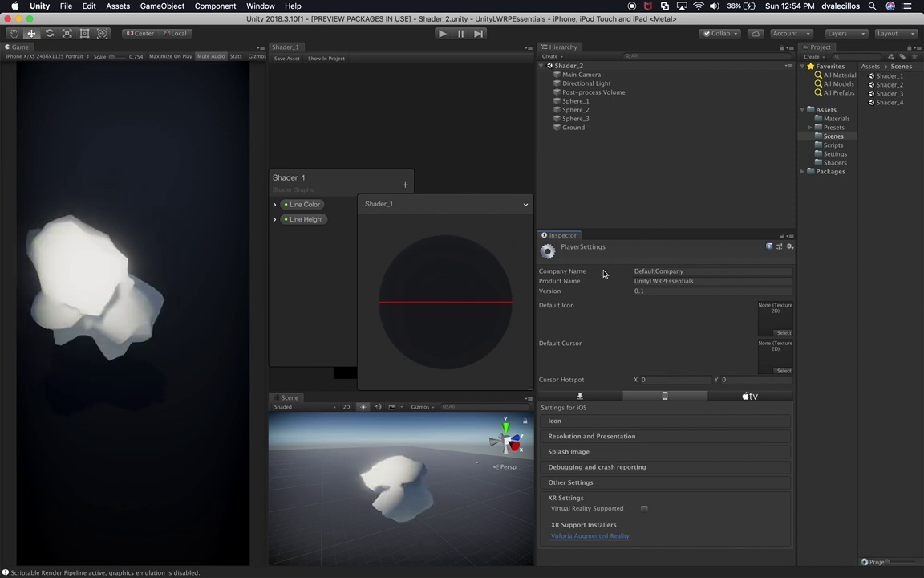
Set the product name to LWRP, the company name to Dilmer Games LLC and the version to 1.0.0.
left_click(671, 280)
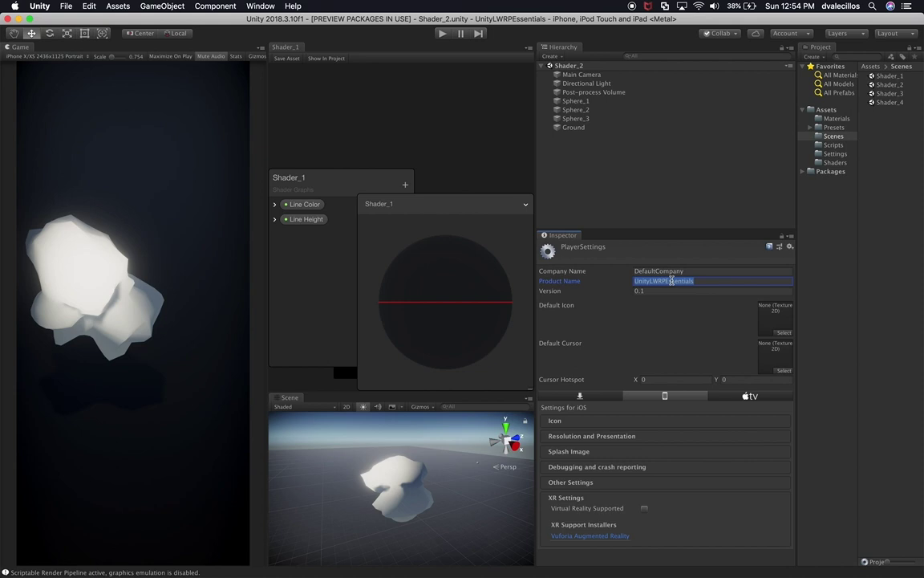
type("LWRP")
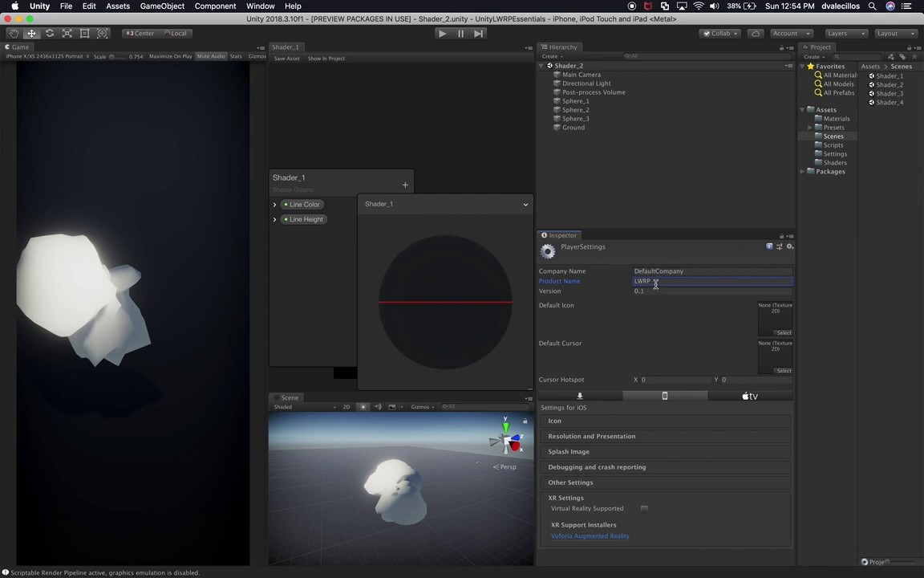
key("shift+Tab")
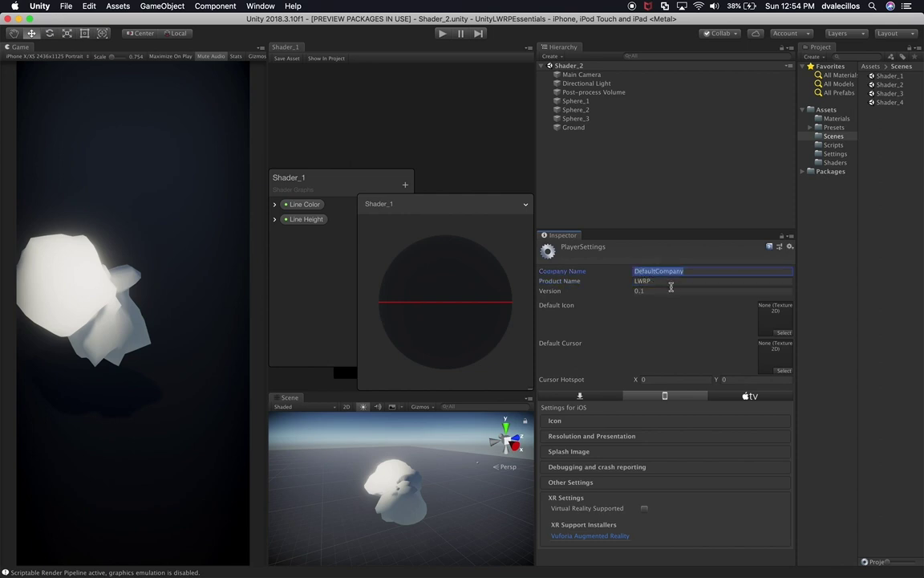
type("Dilmer Game")
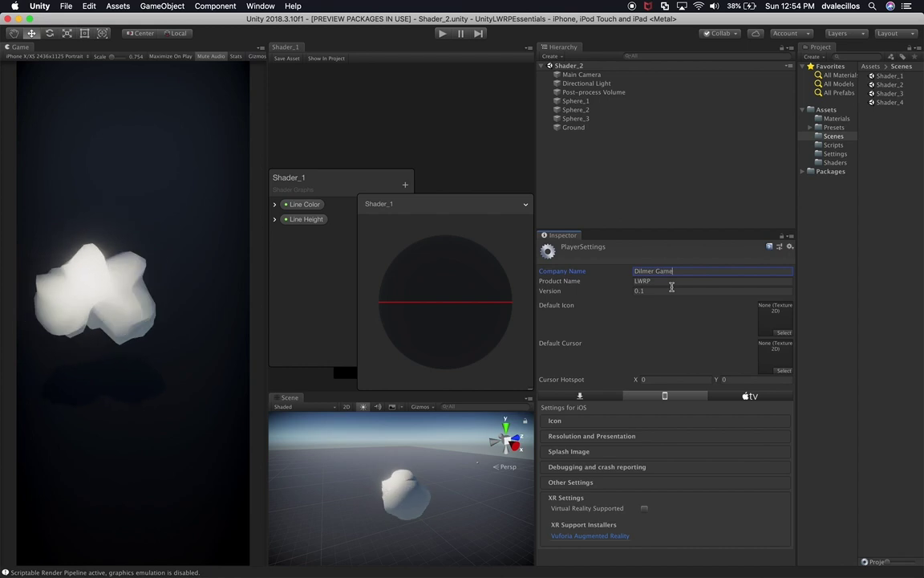
type("s LLC")
left_click(652, 291)
type("1.0.0")
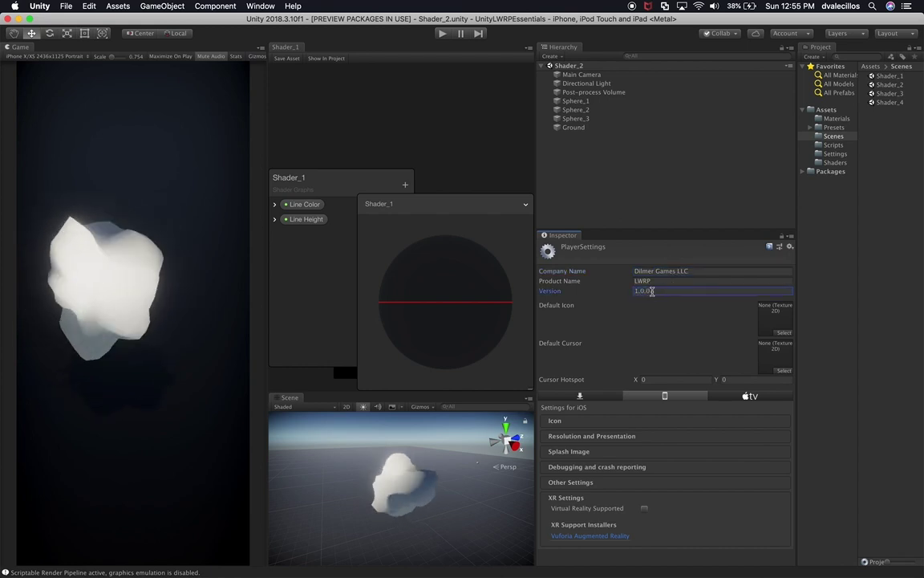
key("Return")
Show the iOS splash image settings and preview the splash screen.
left_click(566, 451)
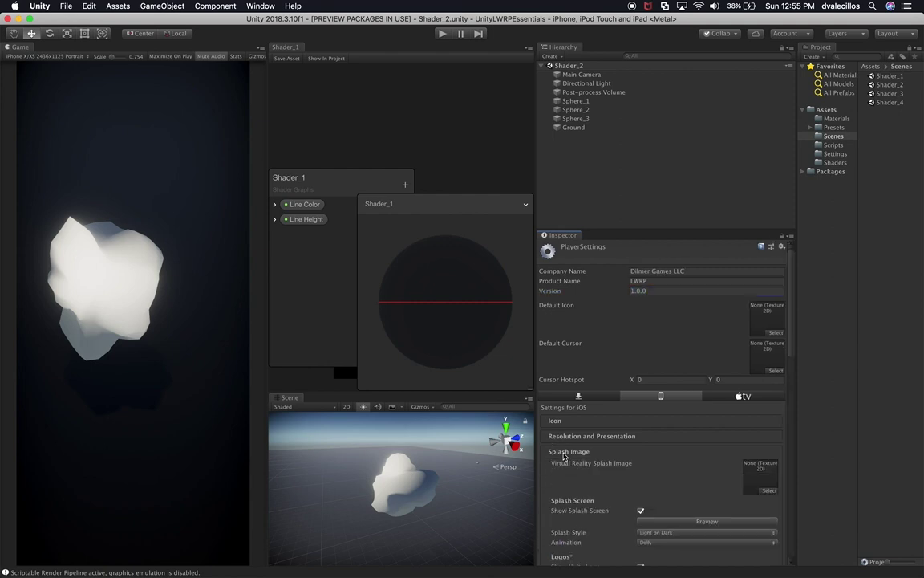
scroll(671, 470, "down", 2)
left_click(673, 470)
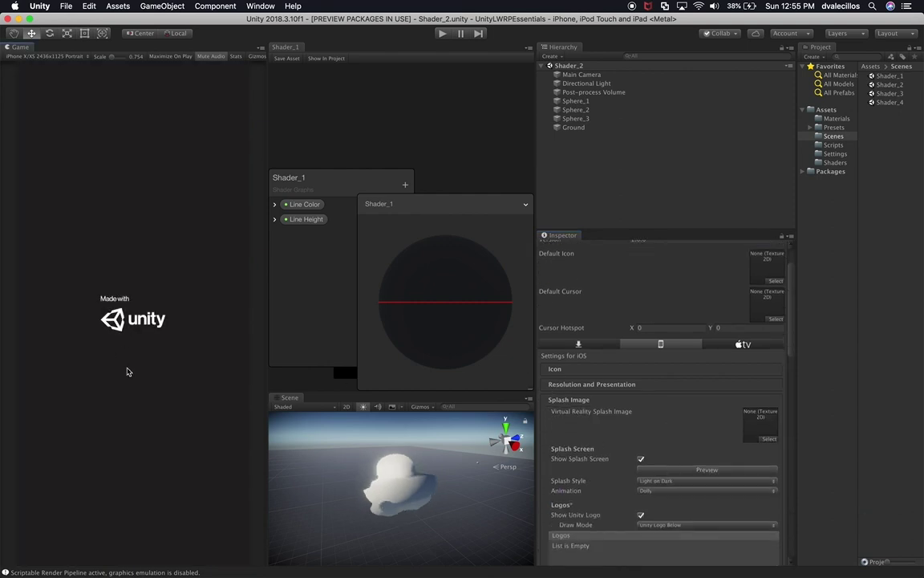
Change the splash screen's background color to black and preview the splash screen again.
scroll(671, 462, "down", 5)
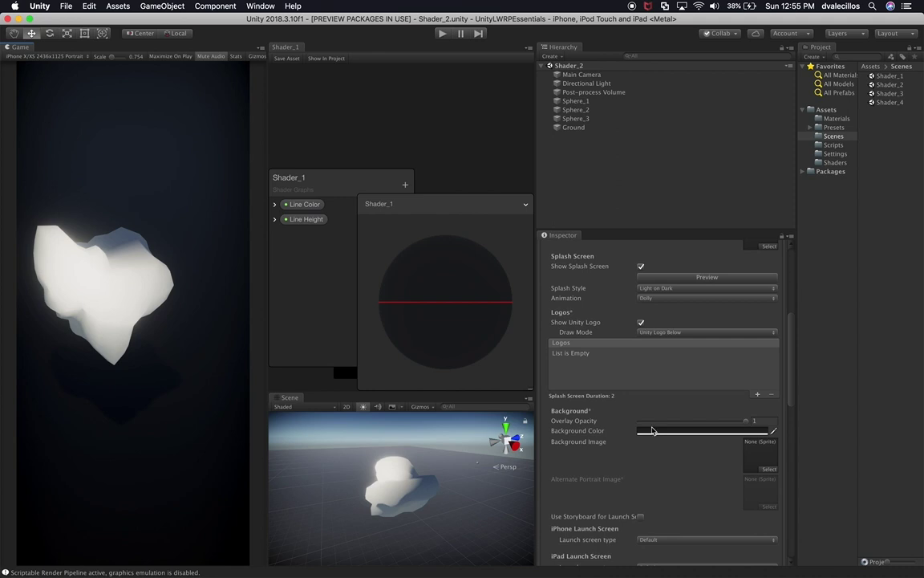
left_click(674, 430)
left_click(549, 211)
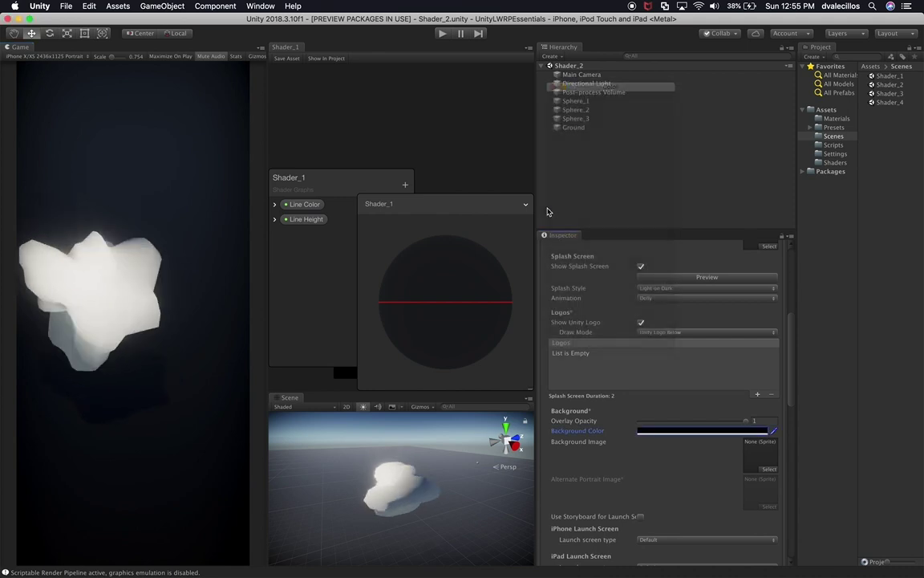
scroll(679, 354, "up", 3)
left_click(681, 351)
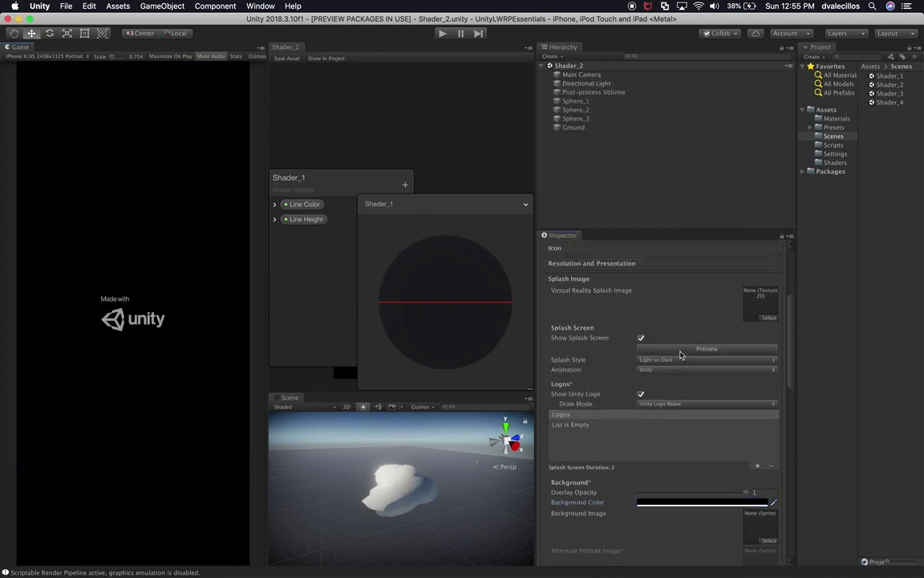
left_click(590, 279)
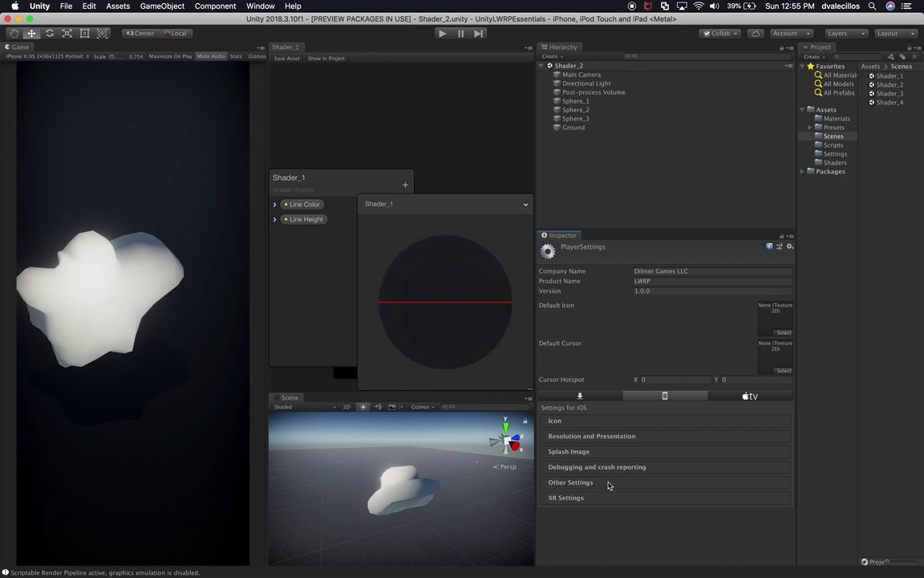
Set the iOS bundle identifier to com.dilmergames.lwrp in the identification settings.
left_click(568, 483)
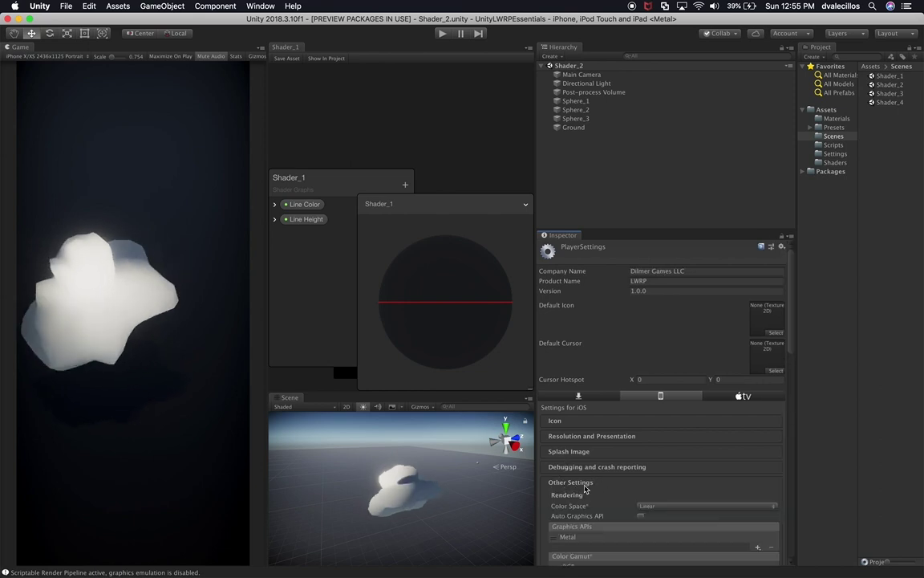
scroll(666, 491, "down", 5)
scroll(668, 493, "down", 3)
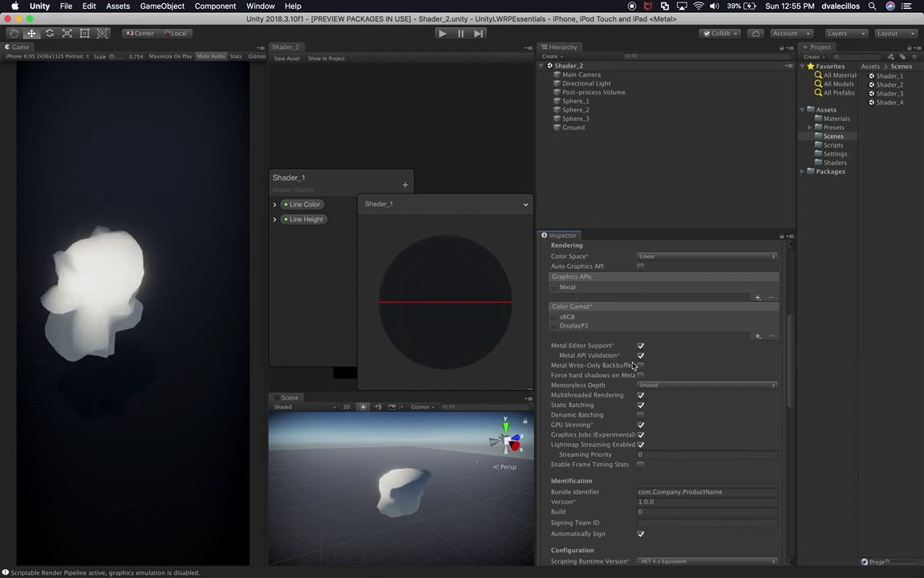
scroll(638, 371, "down", 5)
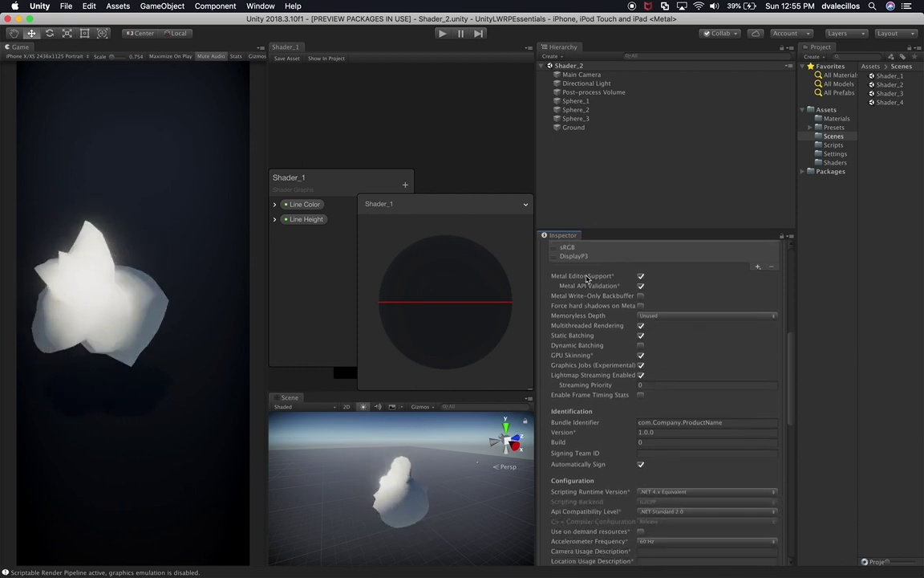
scroll(659, 438, "down", 5)
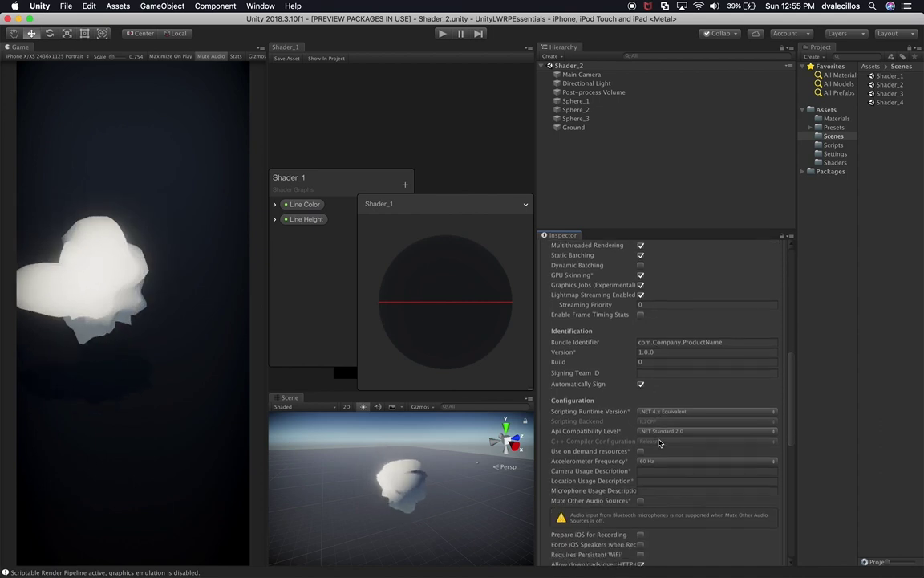
left_click(671, 341)
type("com.dilmergames.lwrp")
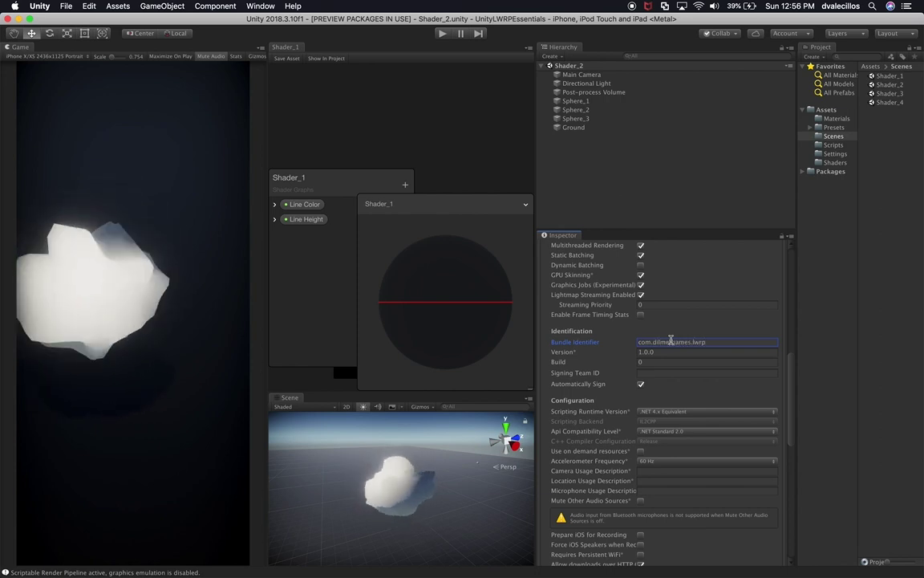
left_click_drag(641, 345, 668, 343)
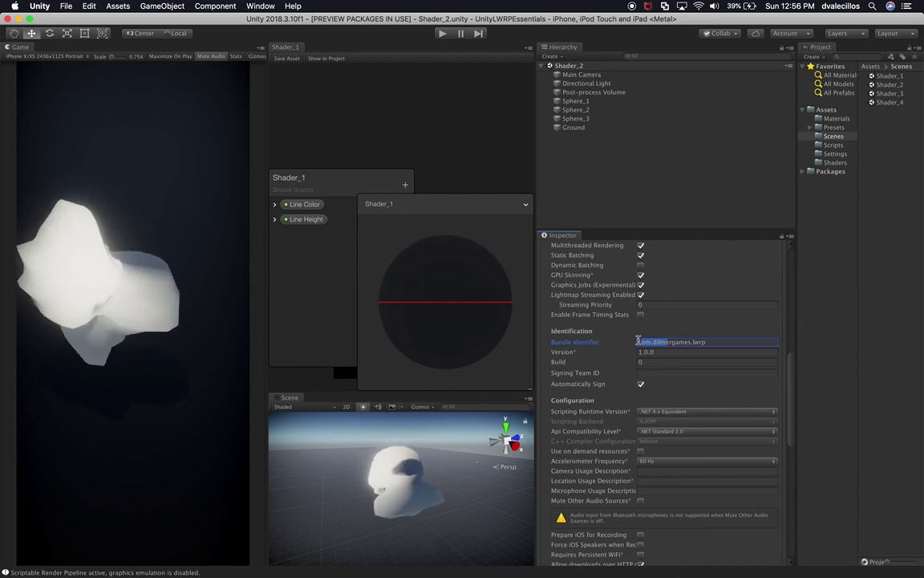
left_click_drag(639, 341, 715, 343)
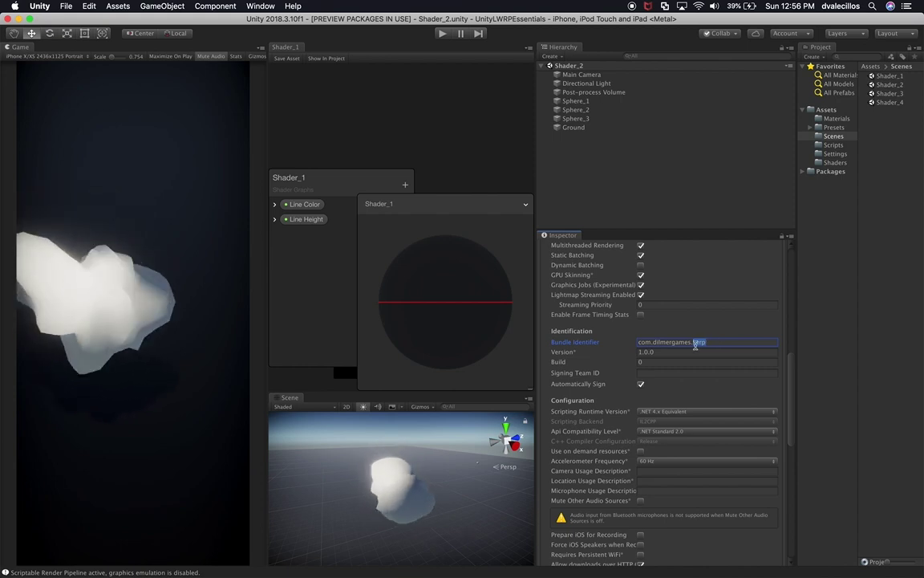
Set the iOS build number to 1.0.0 by copying the value from the version setting.
left_click(662, 351)
key("super+c")
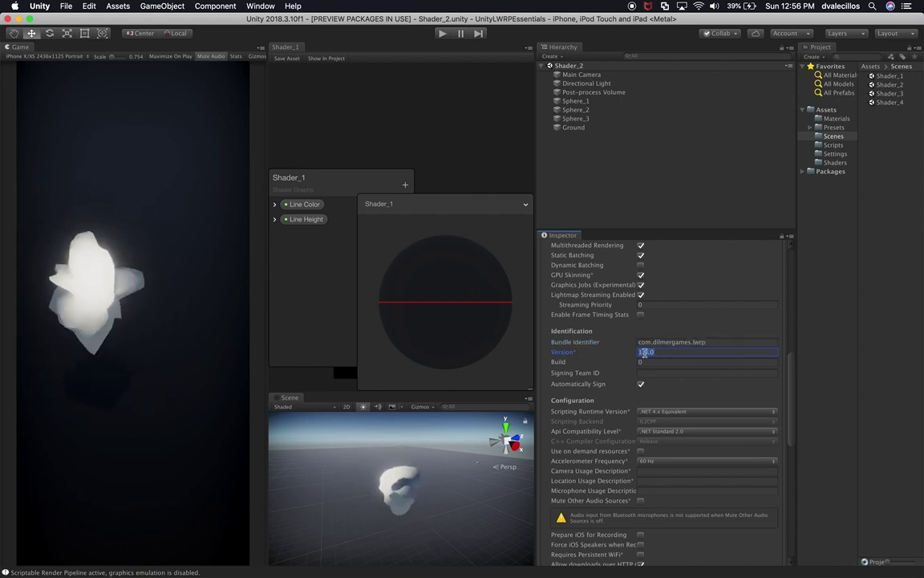
left_click(656, 361)
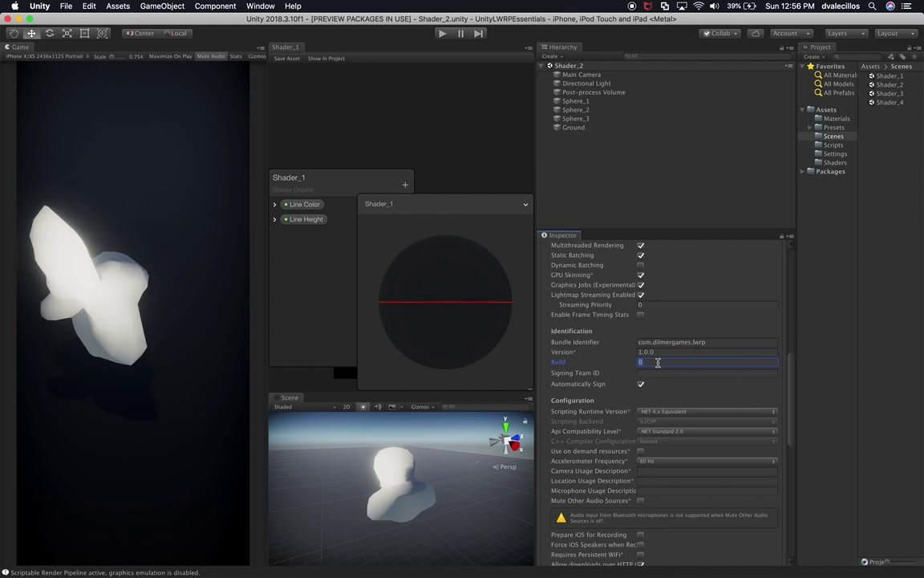
key("super+v")
scroll(683, 410, "down", 3)
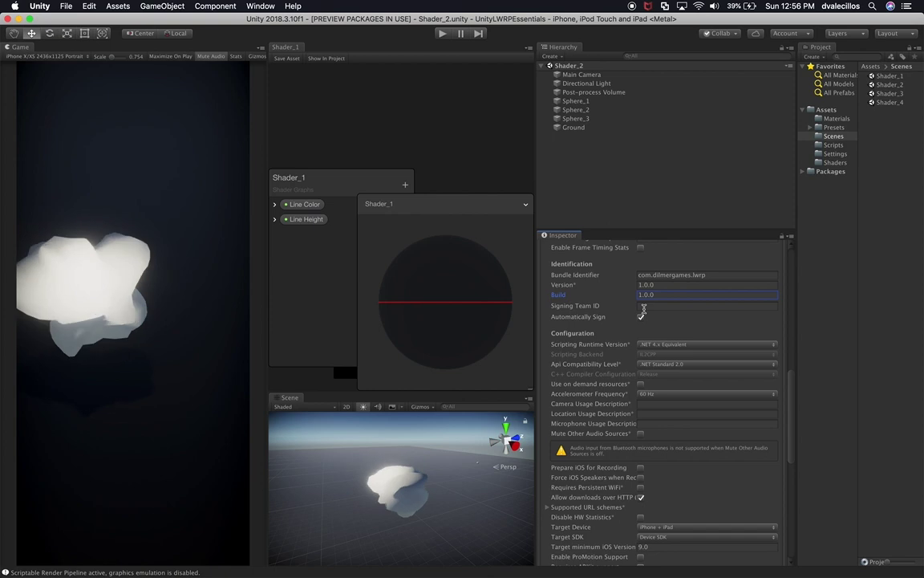
Check the available scripting runtime versions, keeping .NET 4.x Equivalent, and read what the setting does.
scroll(708, 366, "down", 2)
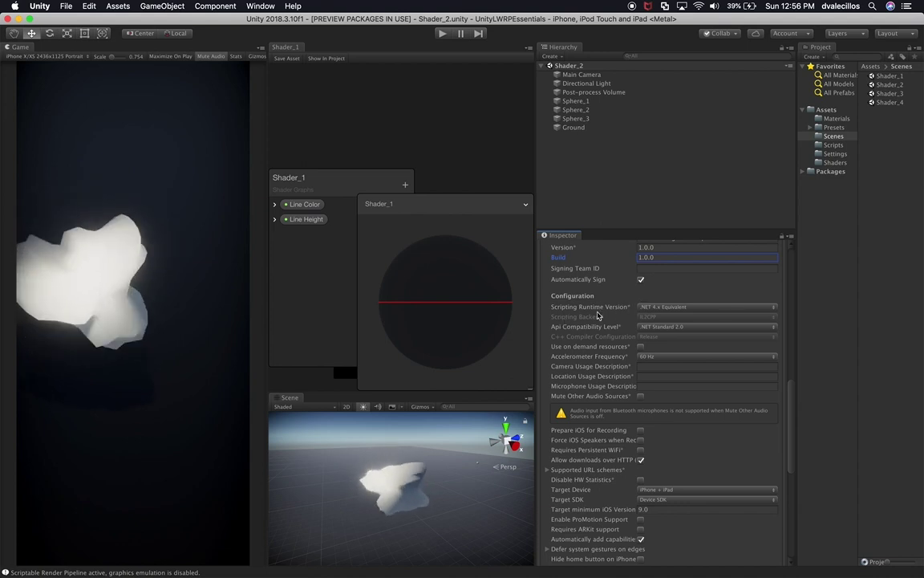
left_click(671, 312)
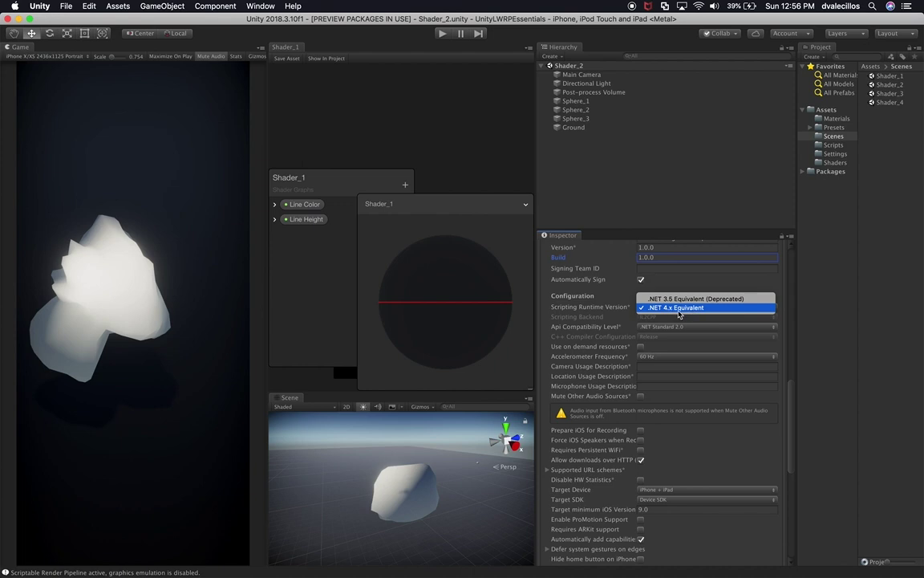
left_click(598, 312)
mouse_move(602, 312)
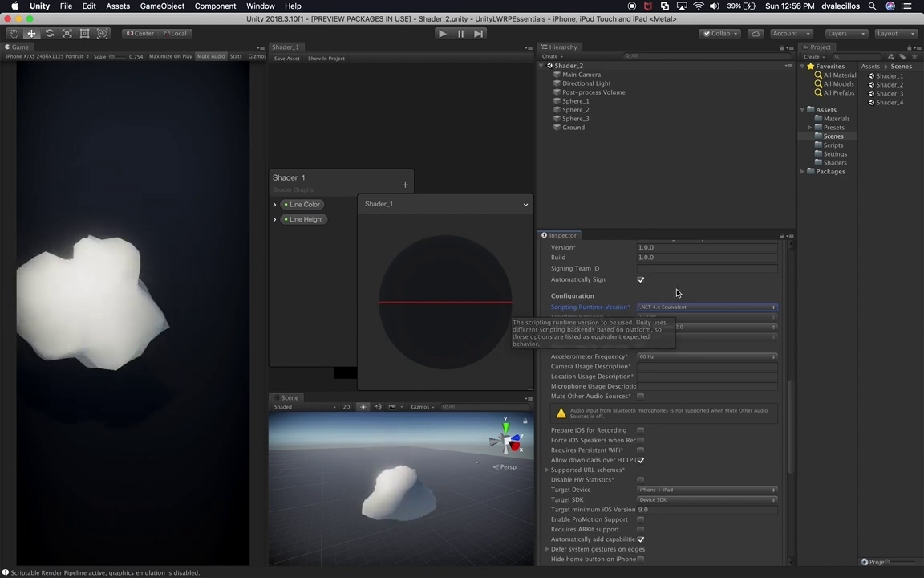
Check the target SDK and target device options, keeping Device SDK and iPhone + iPad, and review the remaining player settings.
scroll(670, 326, "down", 5)
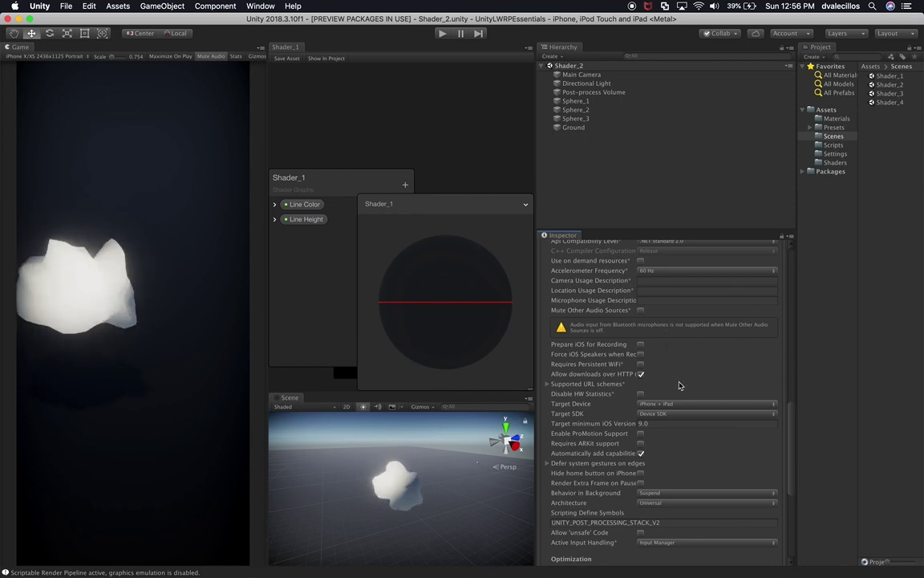
scroll(678, 381, "down", 5)
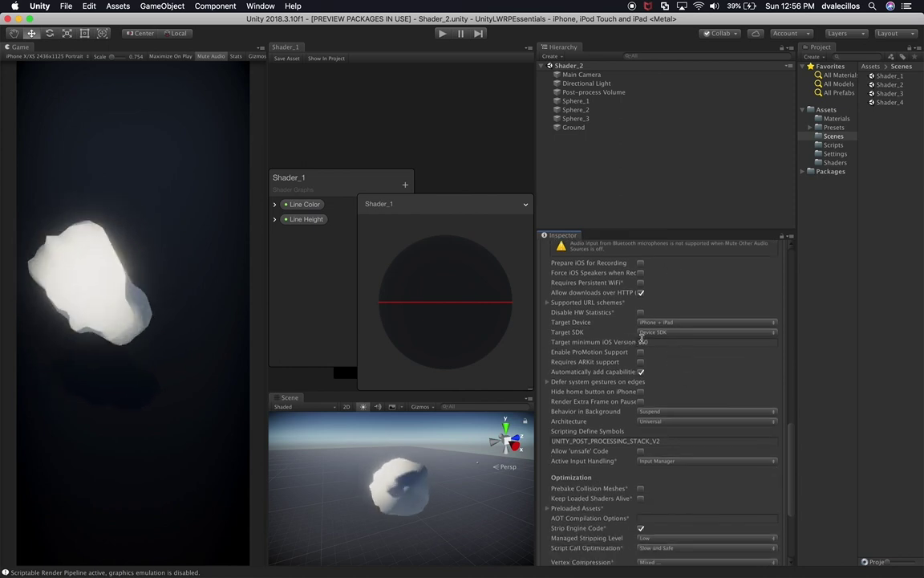
left_click(654, 333)
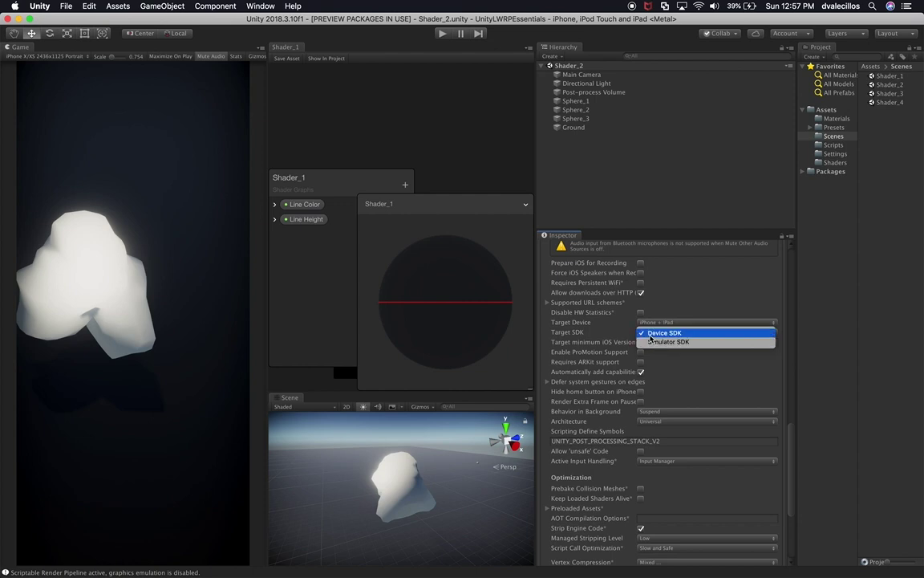
left_click(650, 334)
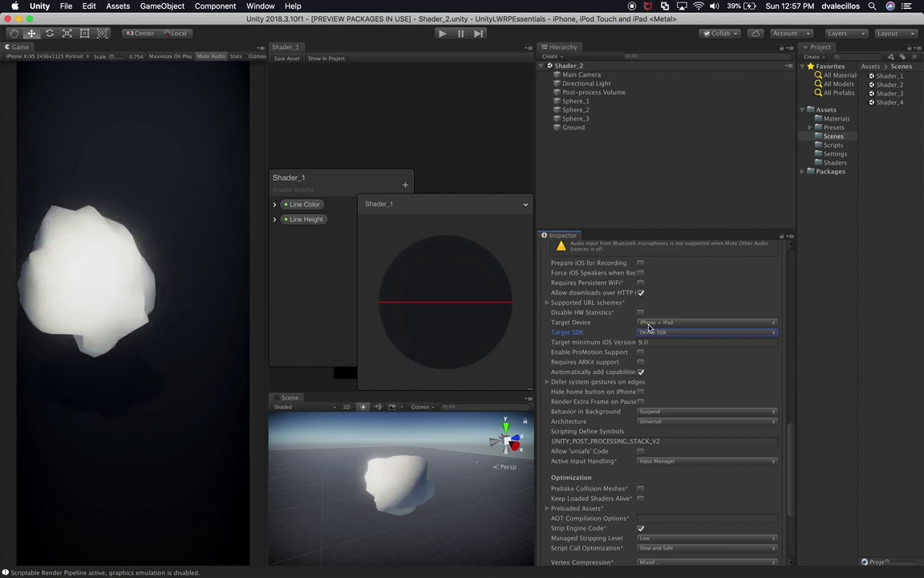
left_click(649, 324)
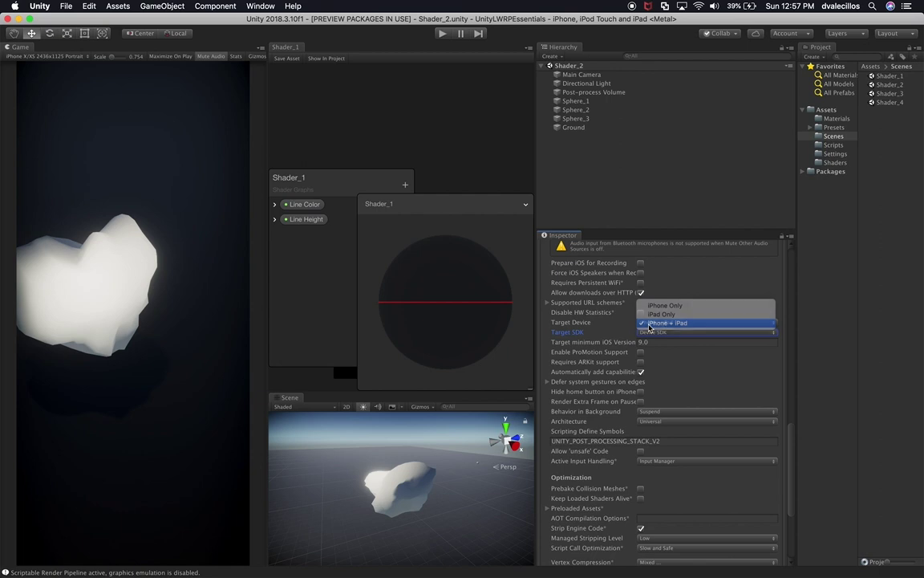
left_click(650, 322)
scroll(718, 397, "down", 2)
scroll(706, 385, "down", 4)
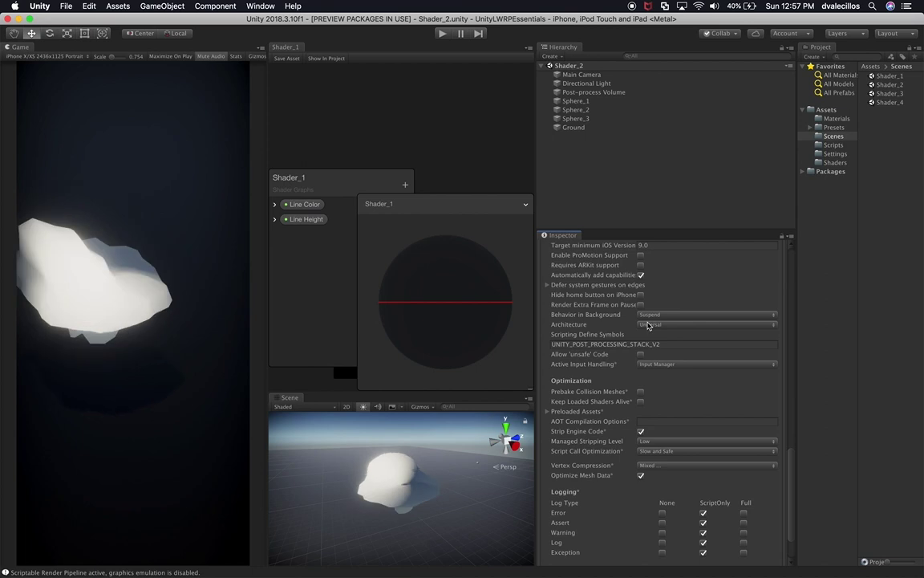
scroll(663, 395, "down", 2)
scroll(663, 397, "up", 15)
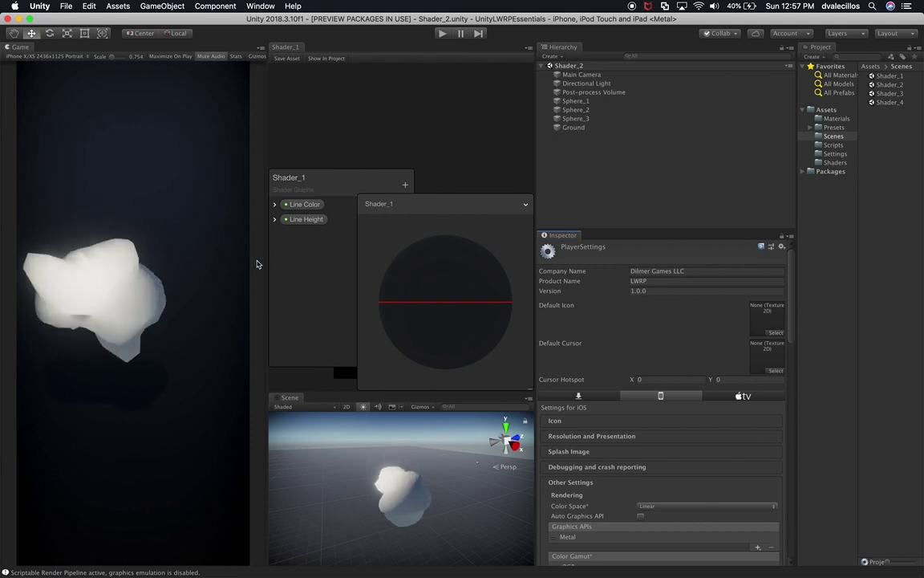
Widen the Game view and shift the Main Camera's X position to about -1.03.
left_click_drag(264, 257, 328, 264)
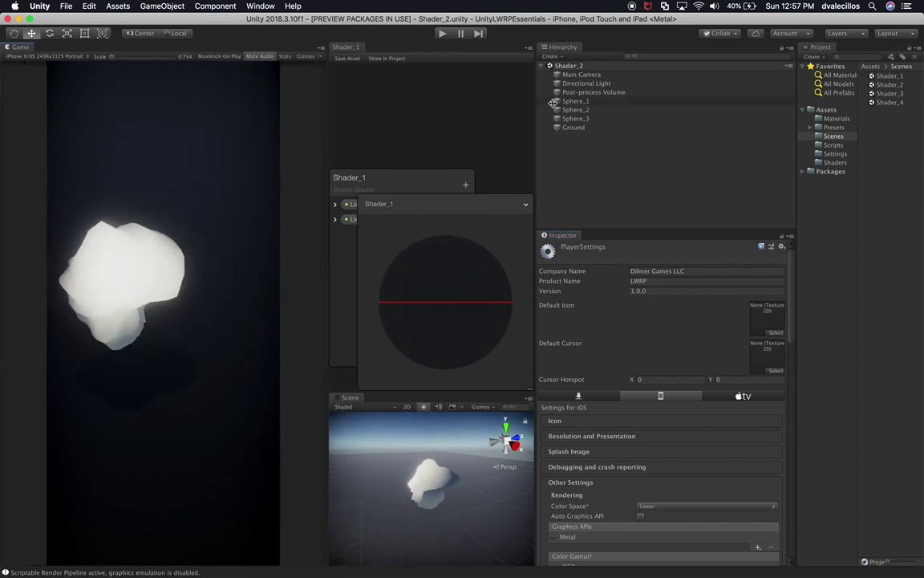
left_click(587, 83)
left_click(582, 74)
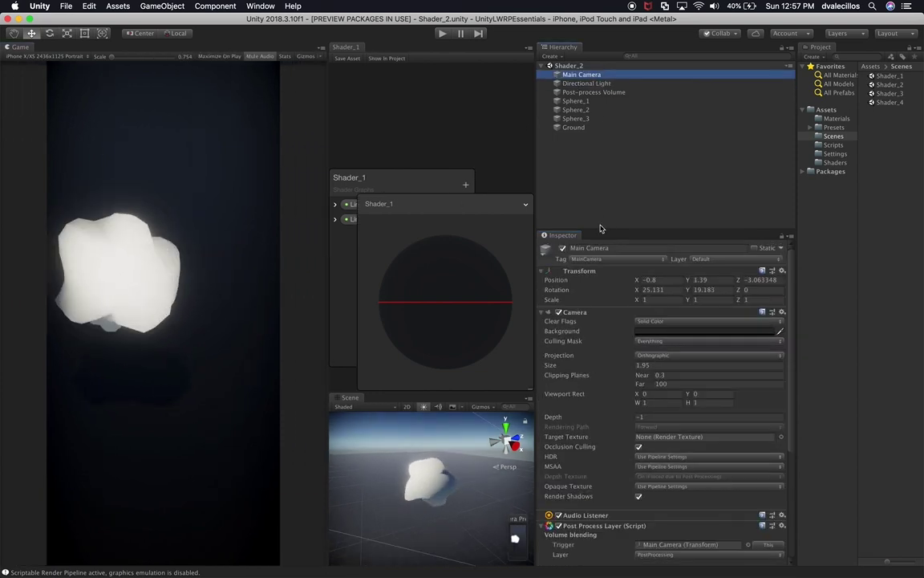
mouse_move(641, 278)
left_mouse_down()
mouse_move(650, 279)
mouse_move(623, 291)
mouse_move(638, 292)
left_mouse_up()
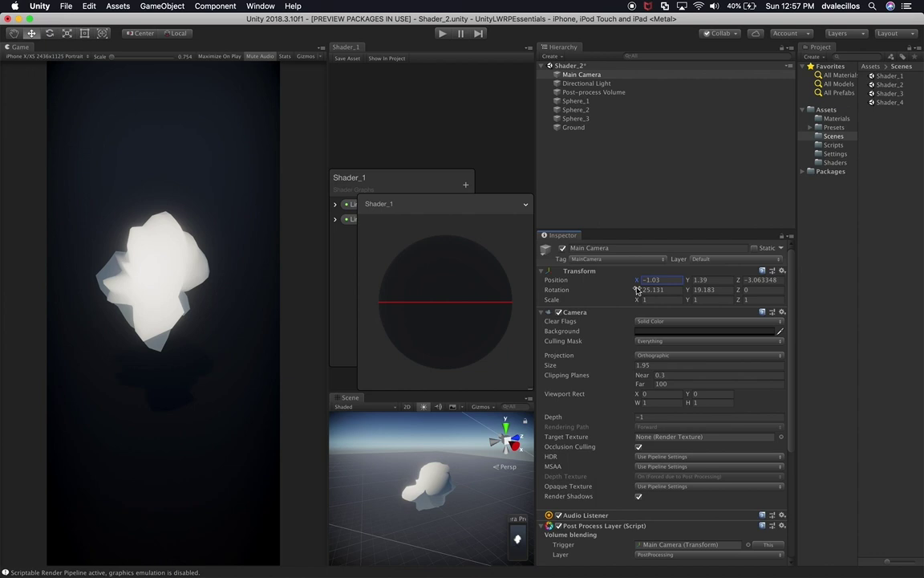
Inspect Sphere_2's placement relative to the camera and nudge the Main Camera in the scene to reframe the central sphere.
left_click(594, 101)
left_click(597, 110)
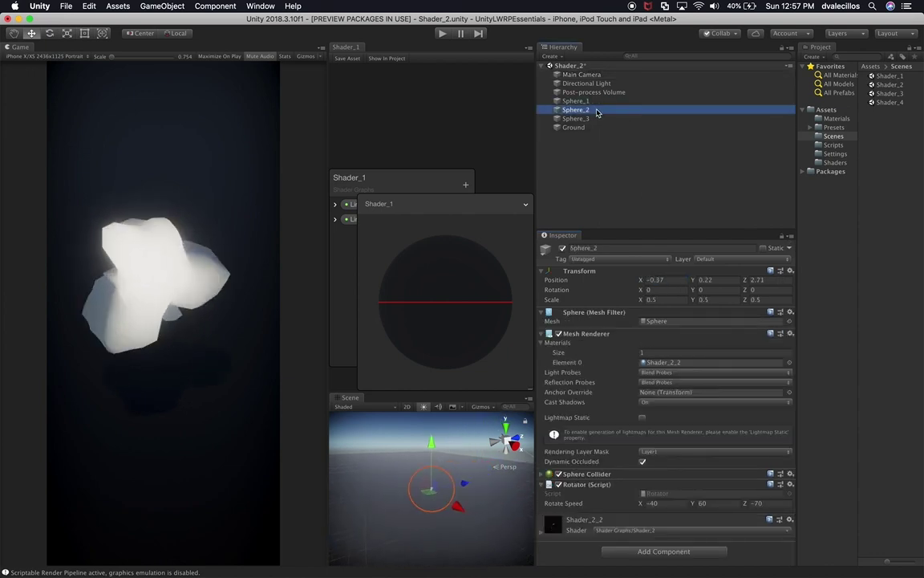
scroll(457, 508, "down", 2)
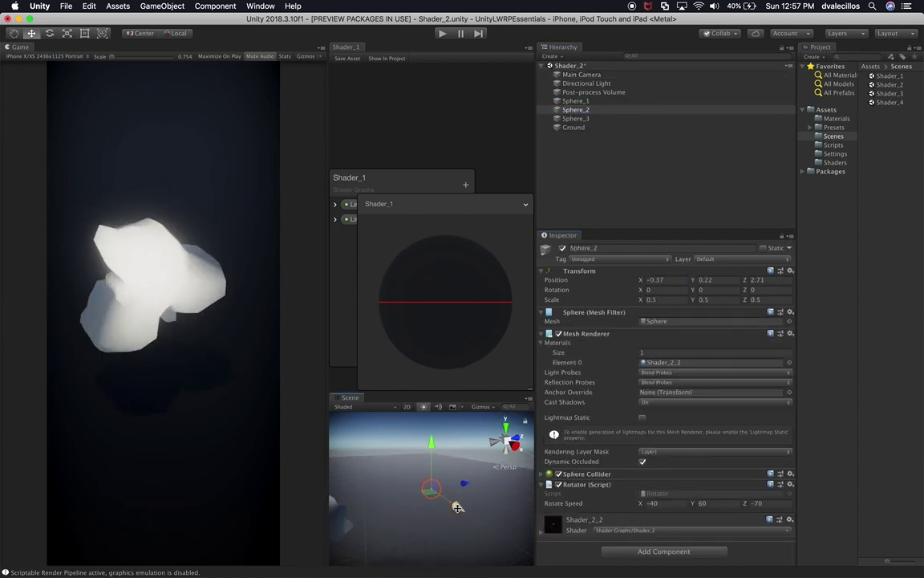
left_click_drag(457, 507, 440, 536, "alt")
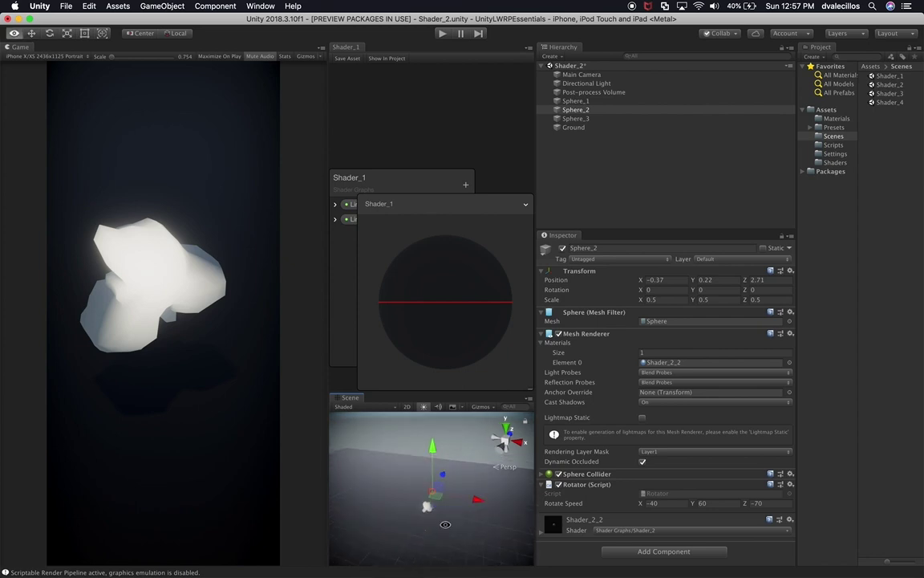
left_click(581, 74)
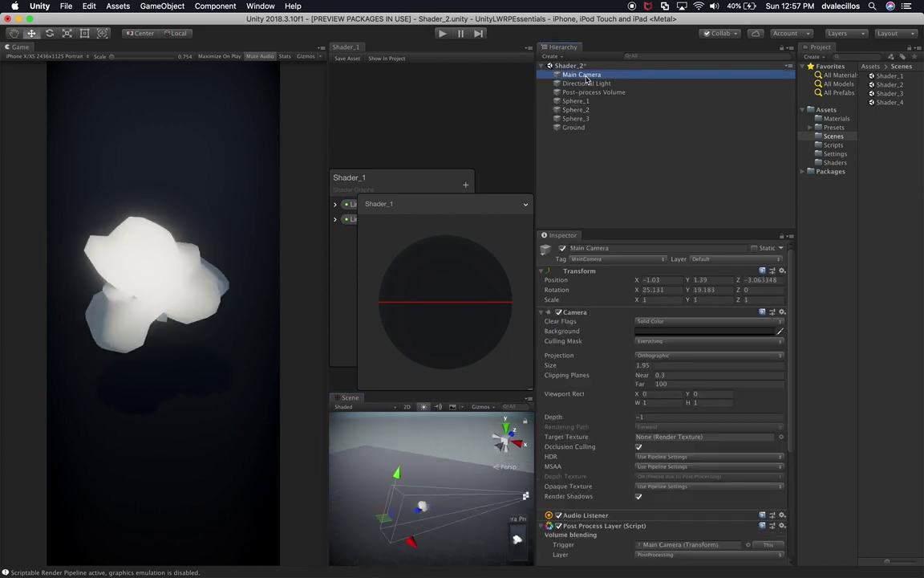
left_click_drag(525, 468, 313, 506, "alt")
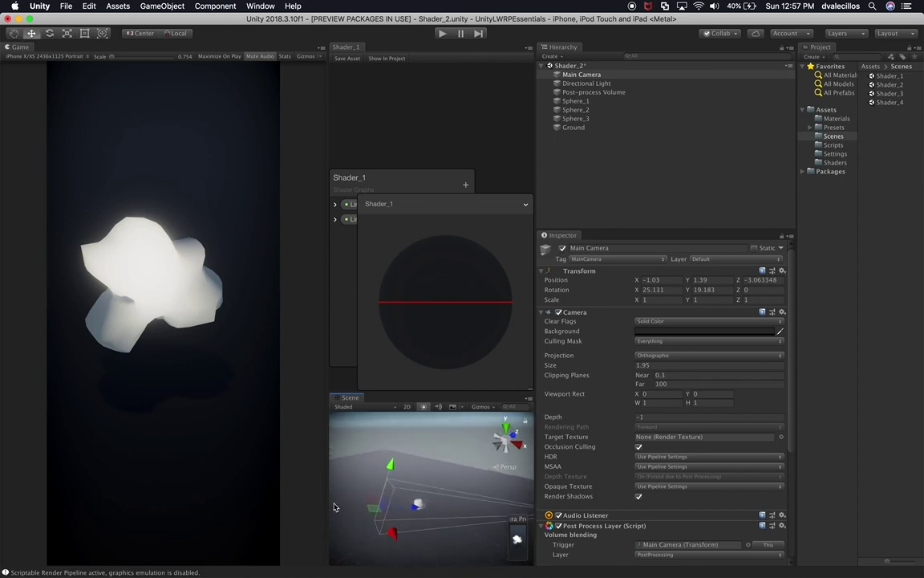
left_click_drag(384, 500, 397, 522)
Move Sphere_2 along the X axis to about 0.89 so it falls within the portrait camera view.
left_click(572, 100)
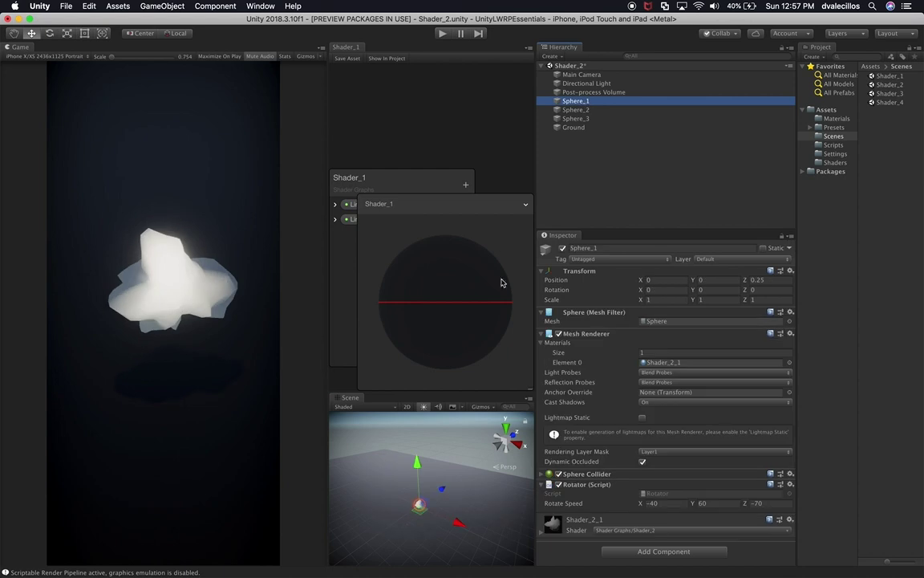
left_click(579, 110)
mouse_move(472, 505)
left_mouse_down()
mouse_move(495, 512)
mouse_move(485, 510)
left_mouse_up()
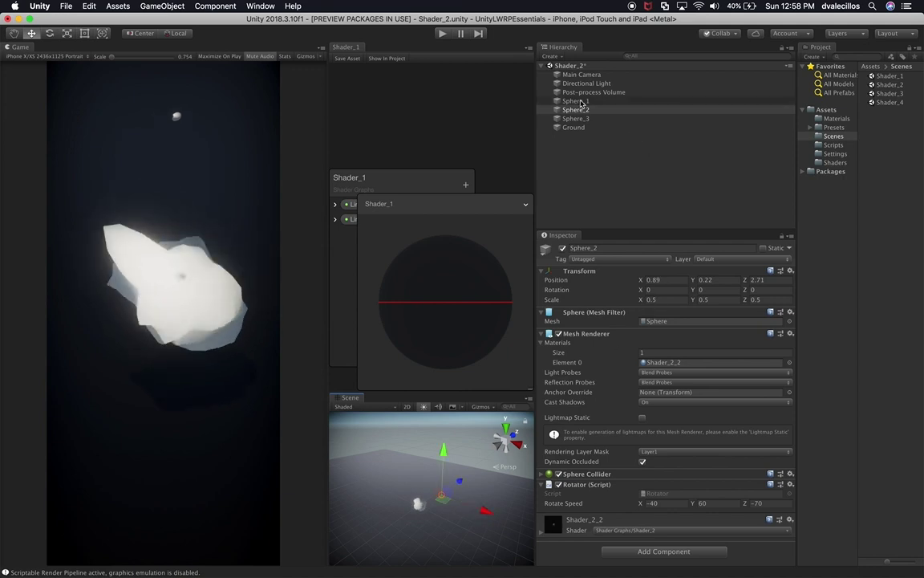
Set Sphere_2's scale to 1 on the X, Y and Z axes.
left_click(581, 102)
left_click(578, 109)
left_click(658, 299)
type("1")
key("Tab")
type("1")
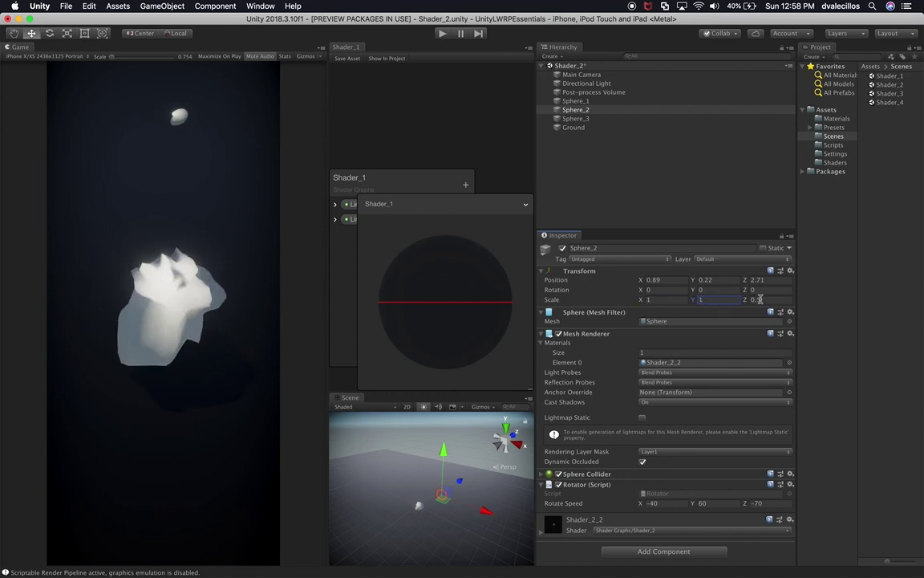
key("Tab")
type("1")
Move Sphere_2 to an X position of about 0.66 and set its Shader_2_2 material's TimeSpeed to 0.4.
left_click(595, 110)
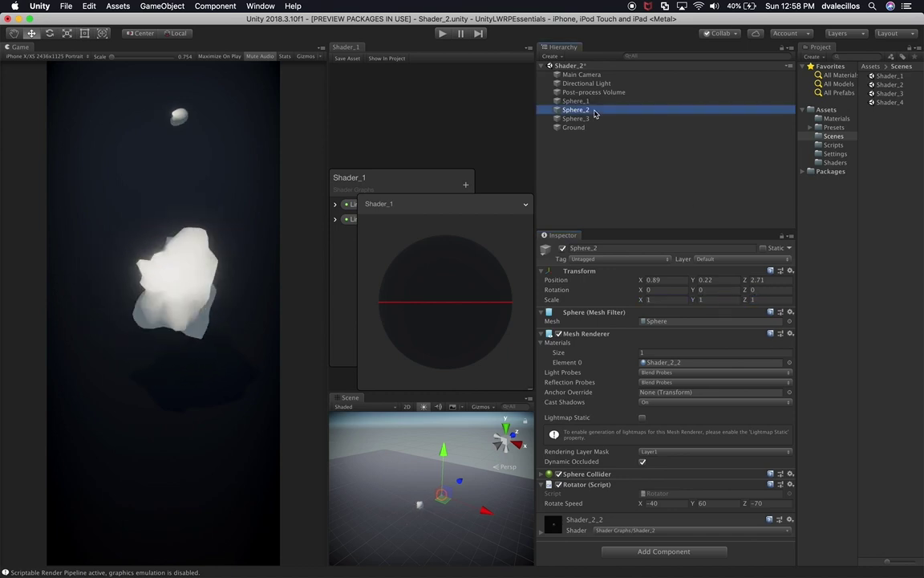
left_click_drag(486, 509, 484, 509)
left_click(570, 533)
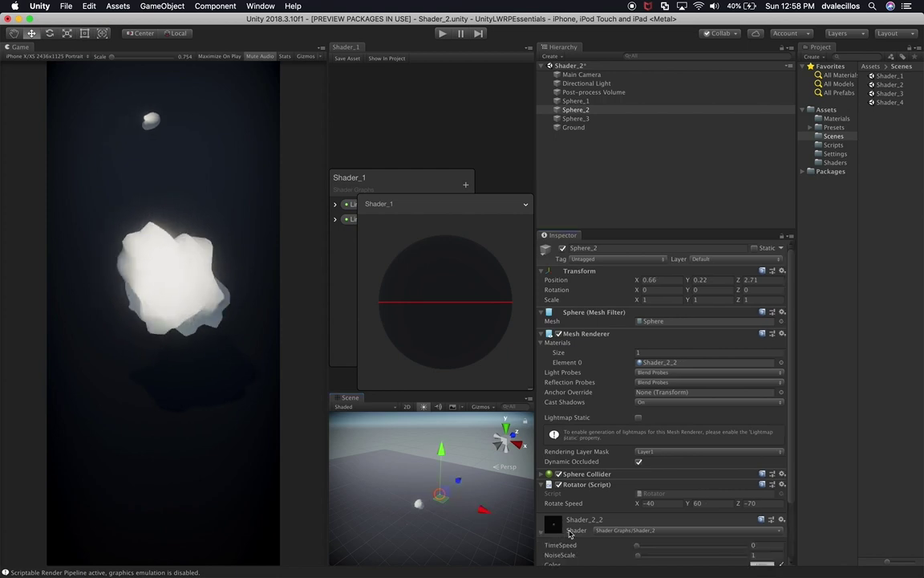
scroll(571, 533, "down", 3)
left_click_drag(638, 482, 642, 483)
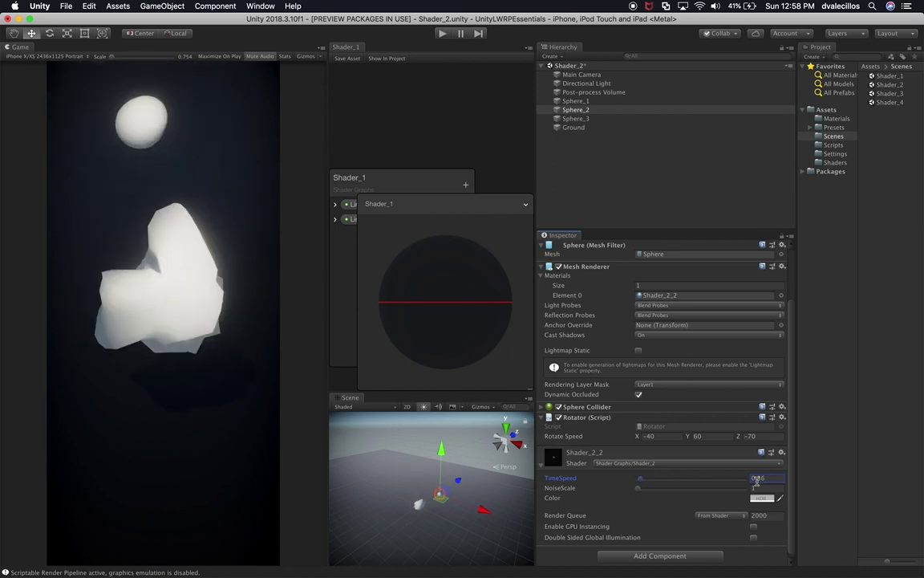
left_click(759, 480)
type("1")
key("BackSpace")
type("0.4")
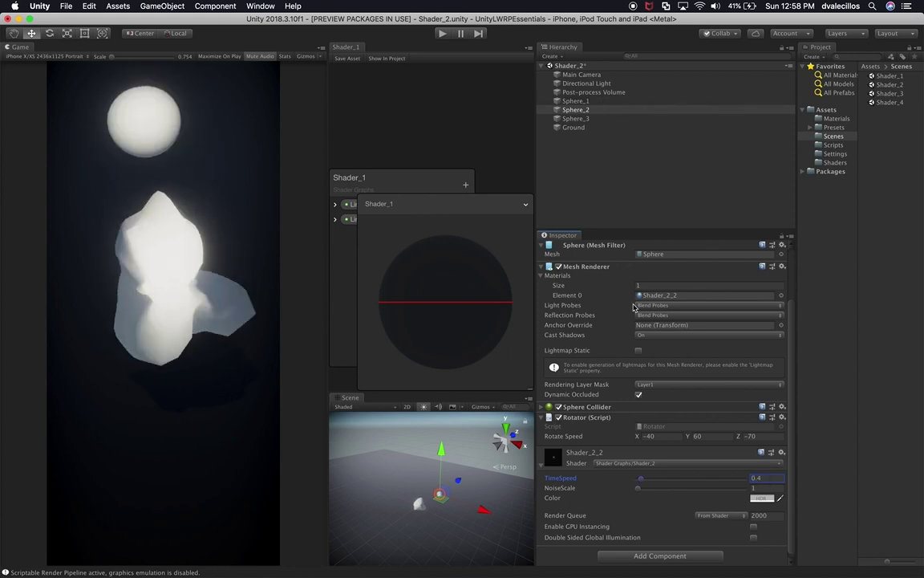
Set Sphere_2's scale to 0.5 on the X, Y and Z axes.
scroll(634, 307, "up", 3)
left_click(659, 299)
type(".5")
left_click(697, 299)
type(".5")
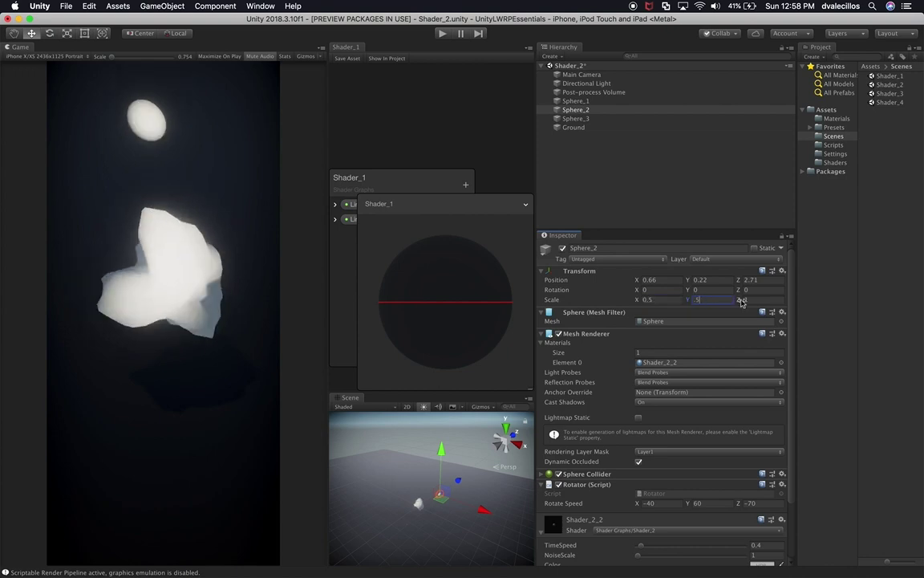
left_click(746, 300)
type(".5")
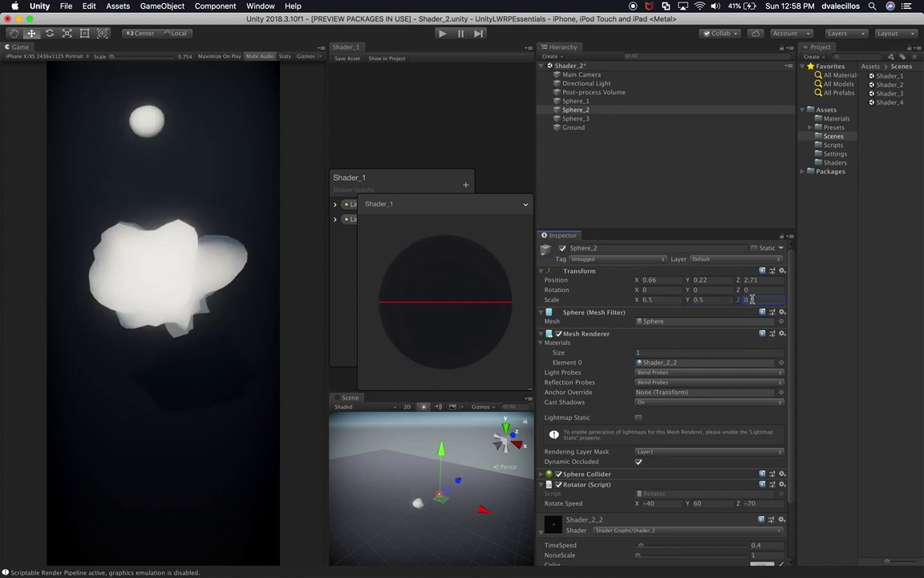
Set the TimeSpeed of Sphere_3's Shader_2_3 material to 0.3 and move Sphere_3 below the central sphere in the camera view.
left_click(583, 120)
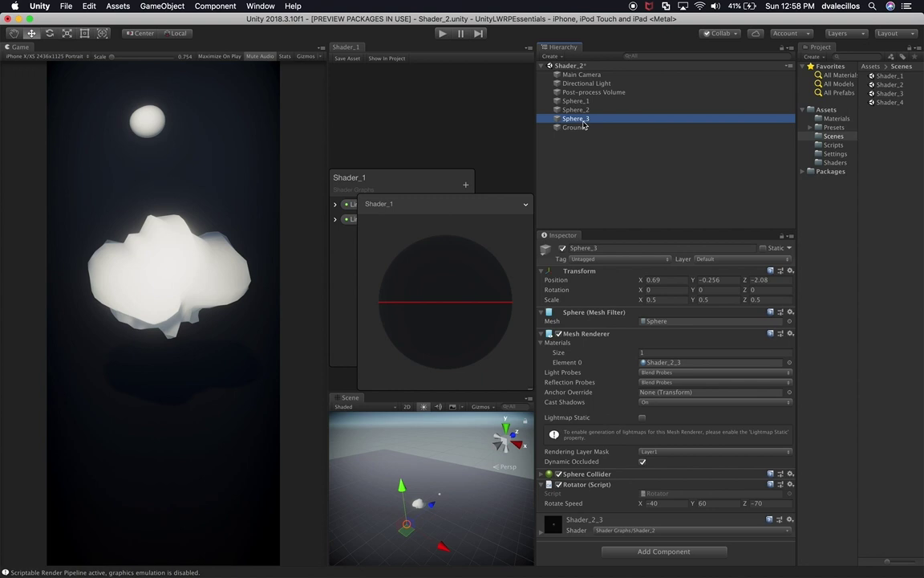
left_click(584, 520)
scroll(642, 481, "down", 2)
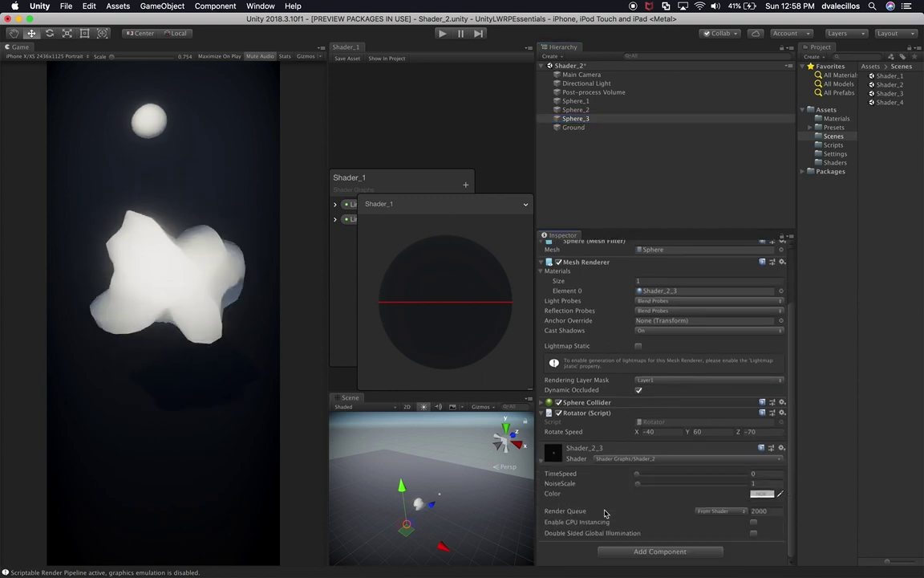
left_click_drag(761, 474, 766, 474)
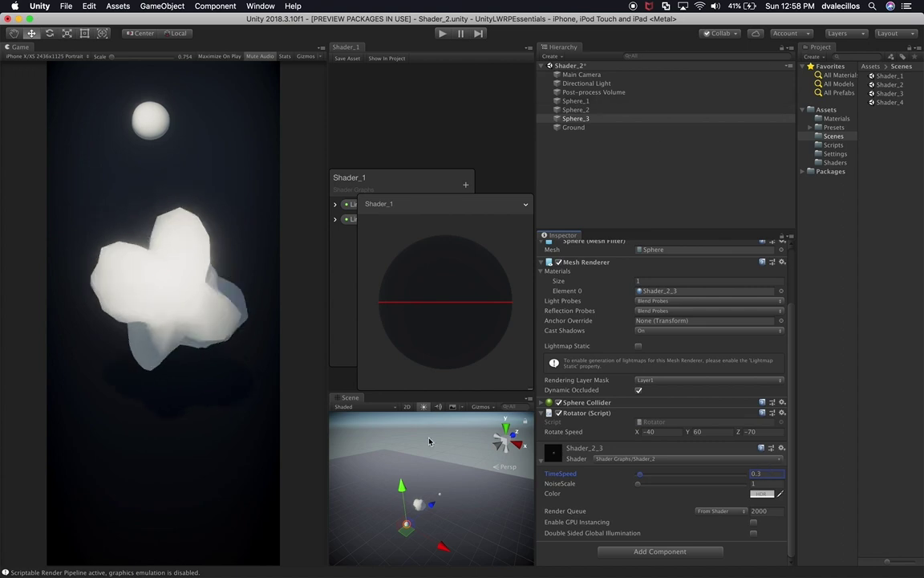
left_click(439, 508)
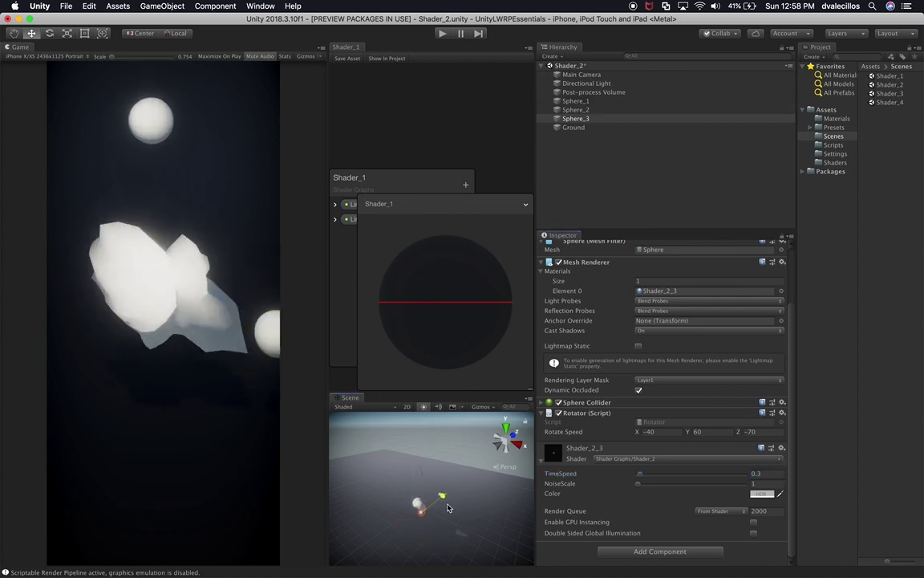
left_click_drag(439, 548, 385, 477)
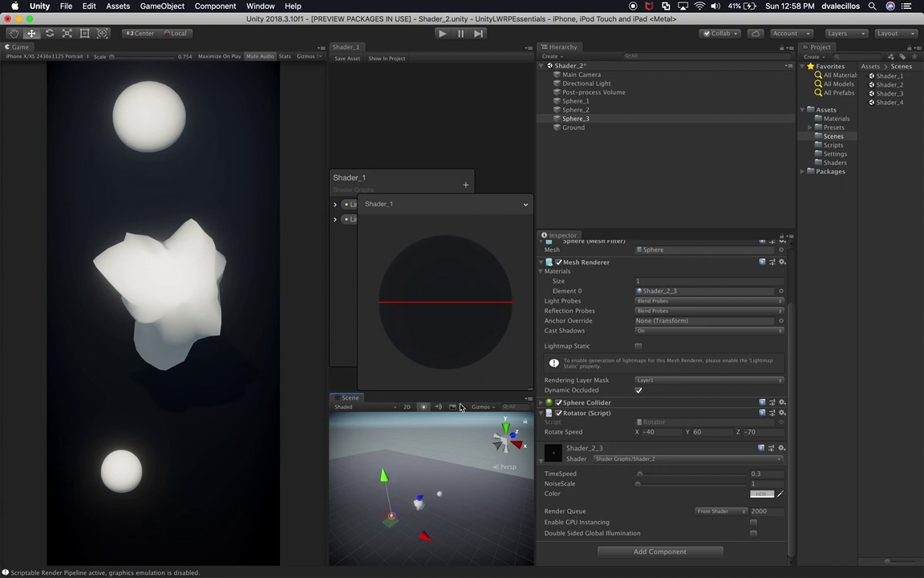
Raise the TimeSpeed of Sphere_3's Shader_2_3 material to 0.81 and nudge Sphere_3 slightly in the scene.
scroll(622, 321, "up", 3)
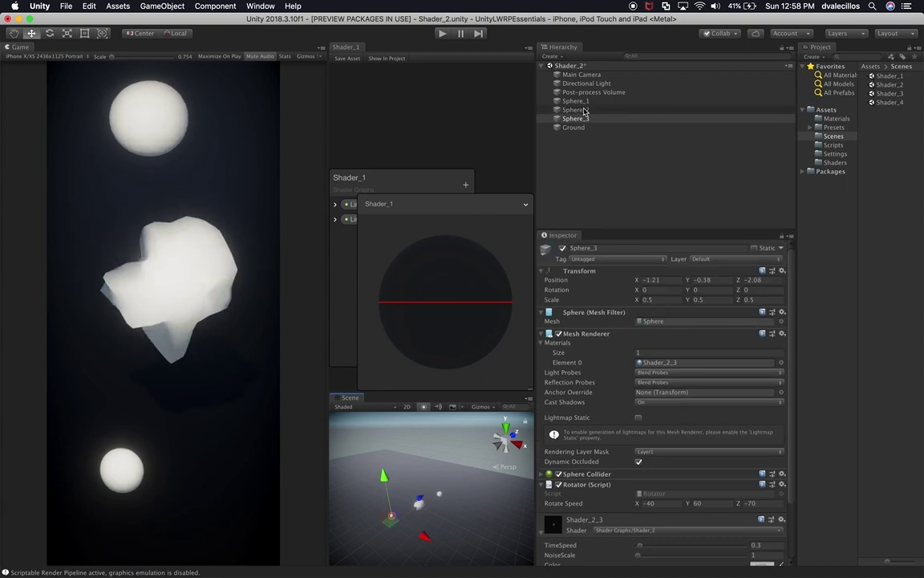
left_click(648, 545)
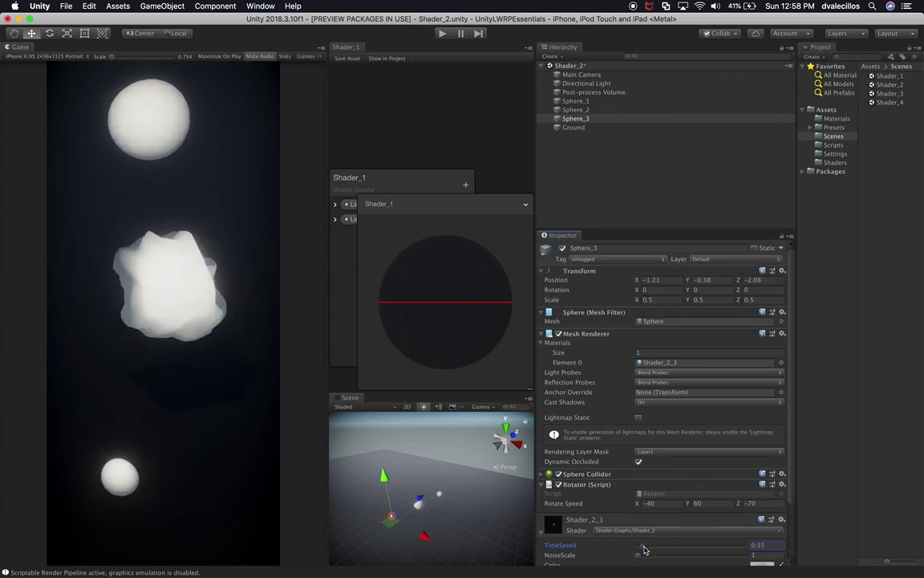
mouse_move(402, 512)
left_mouse_down()
mouse_move(427, 503)
mouse_move(401, 515)
left_mouse_up()
Move Sphere_2 along the X axis to a position of about 1.17.
left_click(536, 100)
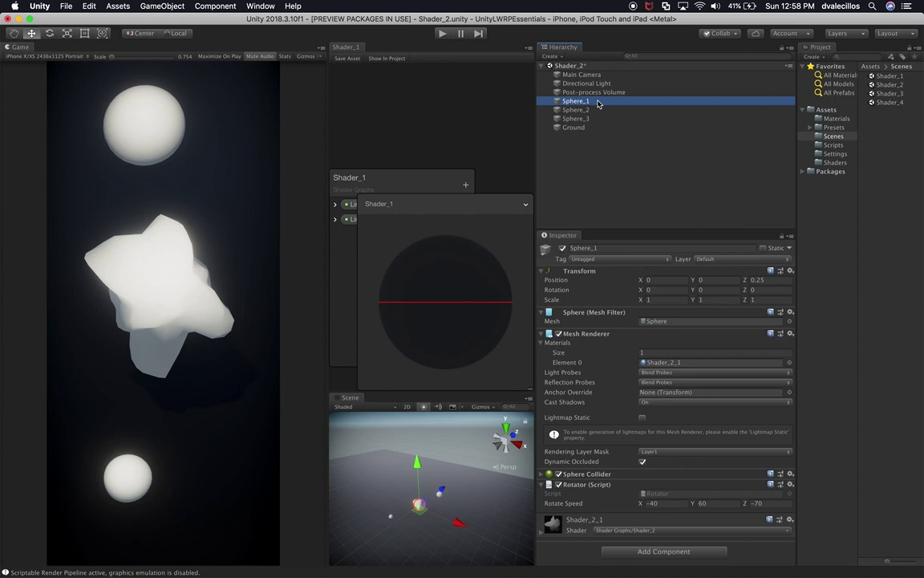
left_click(535, 109)
mouse_move(482, 509)
left_mouse_down()
mouse_move(493, 513)
mouse_move(482, 511)
left_mouse_up()
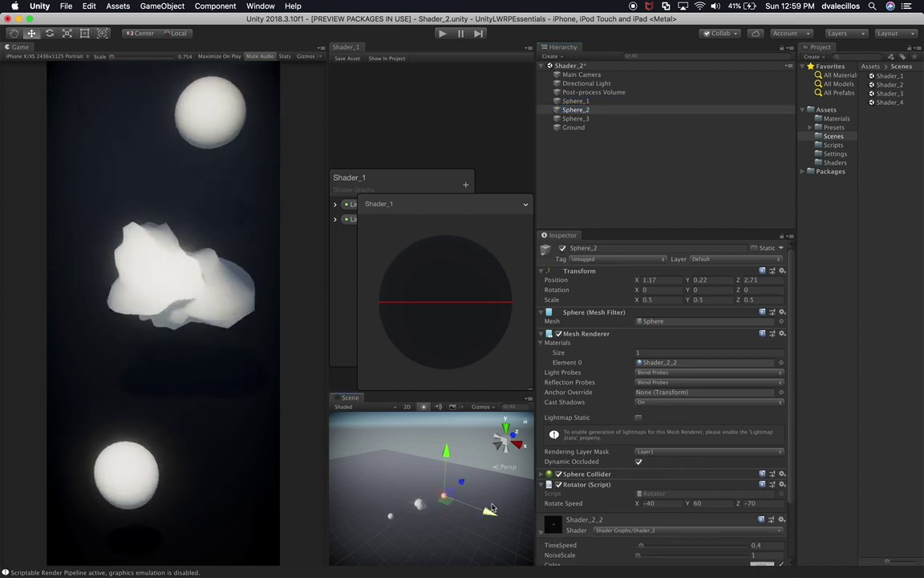
Set Sphere_2's scale to 0.45 on the X, Y and Z axes.
left_click(663, 292)
left_click(661, 299)
type("0")
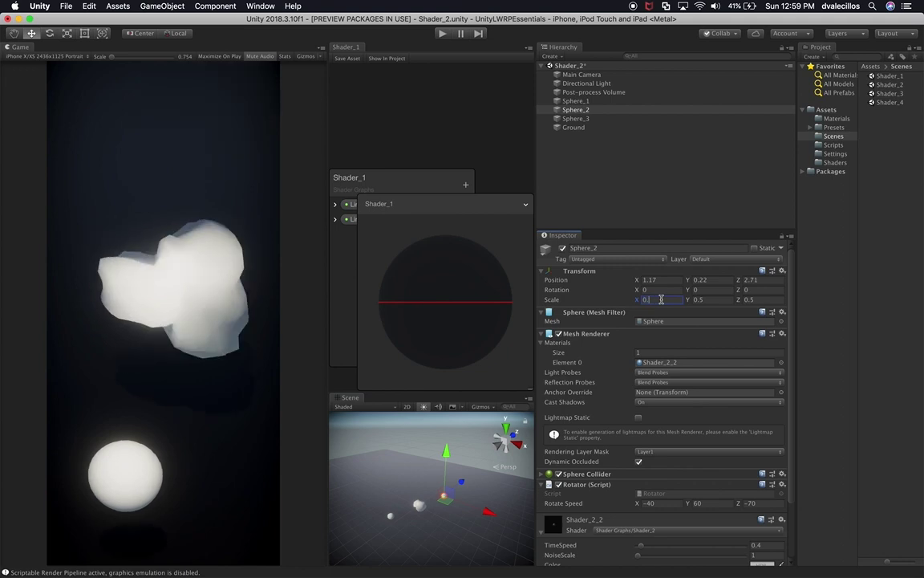
type("5")
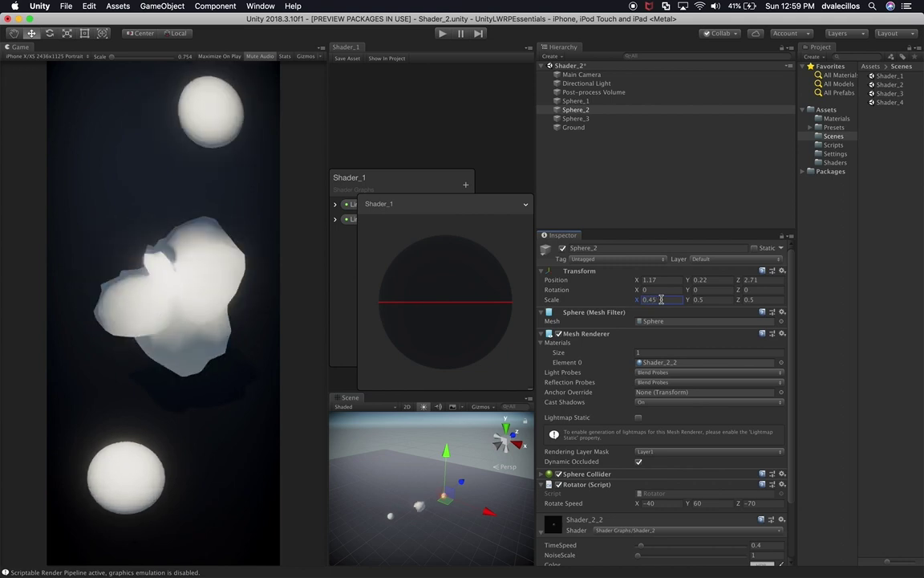
key("Return")
key("Tab")
type("0.45")
key("Return")
key("Tab")
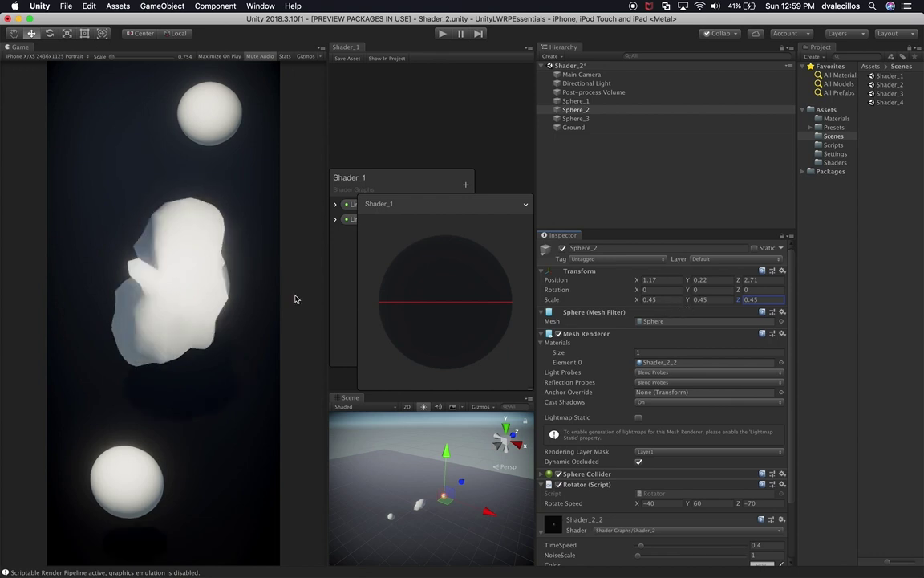
Enter play mode and set the NoiseScale of Sphere_1's Shader_2_1 material to about 35.3.
left_click(443, 34)
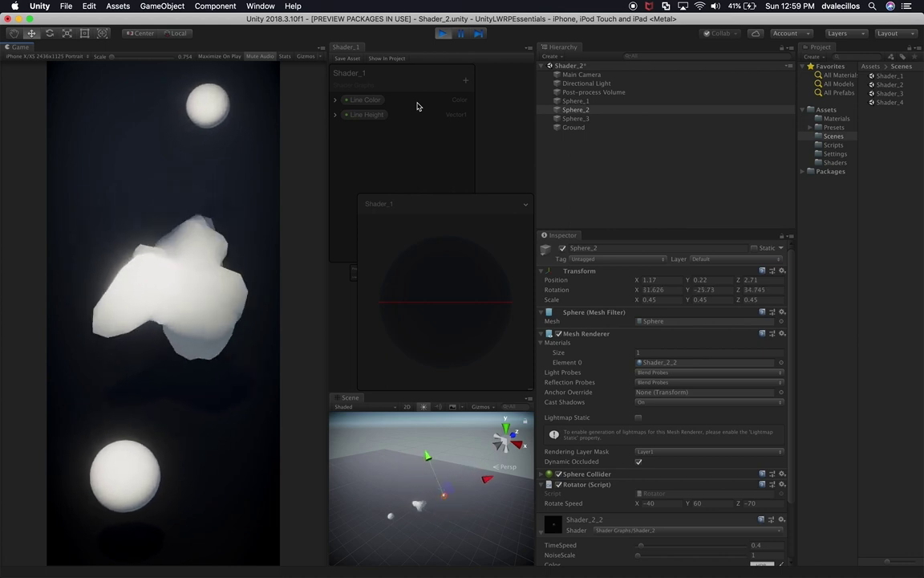
left_click(586, 101)
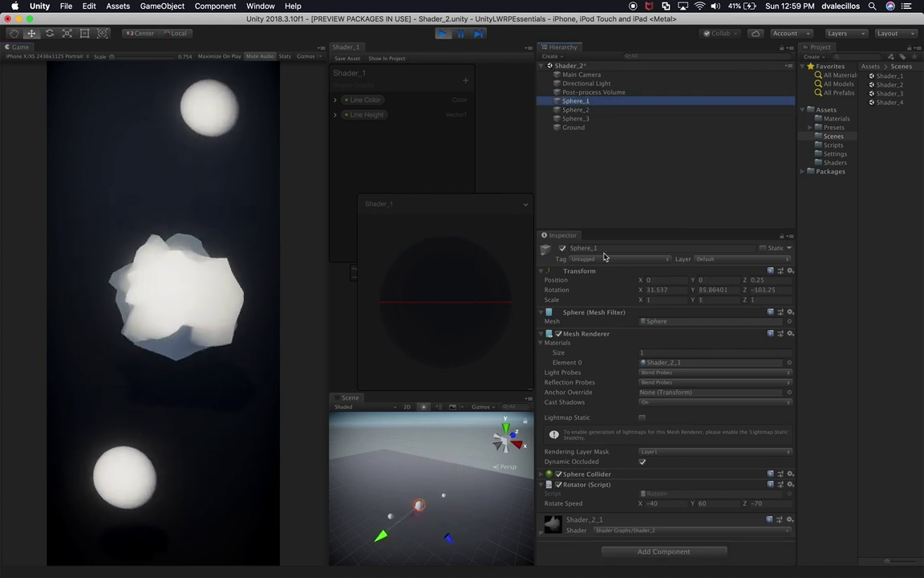
left_click(578, 523)
scroll(646, 499, "down", 3)
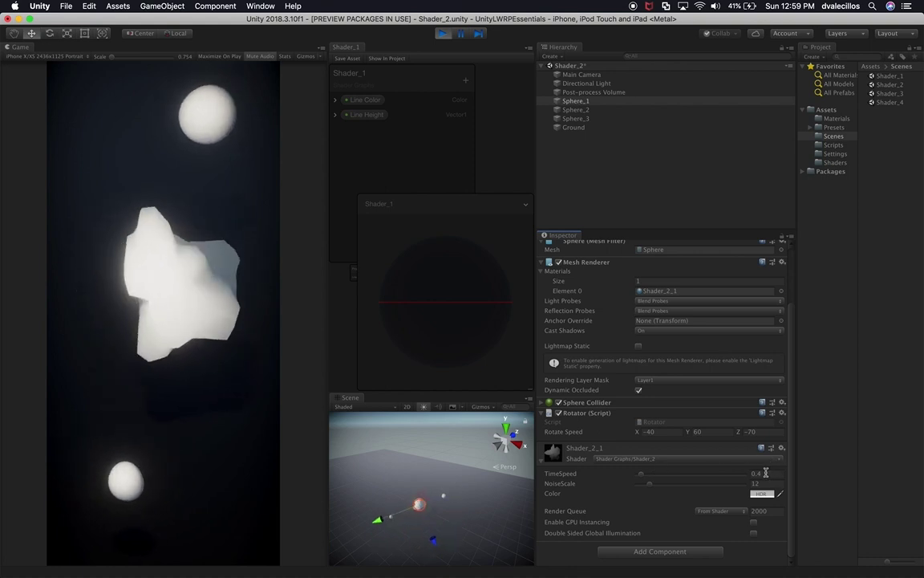
left_click_drag(649, 484, 677, 490)
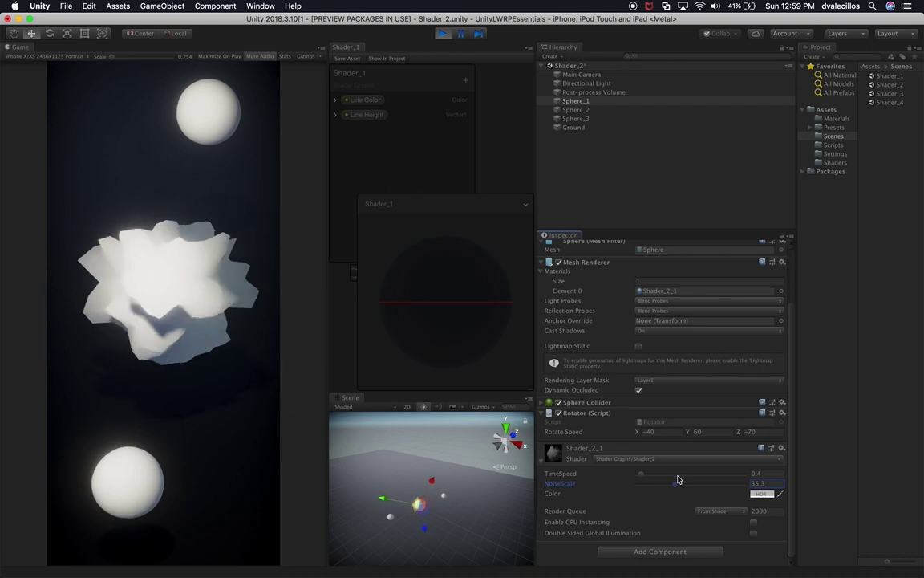
Try a Rotate Speed of 0 on all three axes for Sphere_1 during play mode and stop playback.
left_click(656, 434)
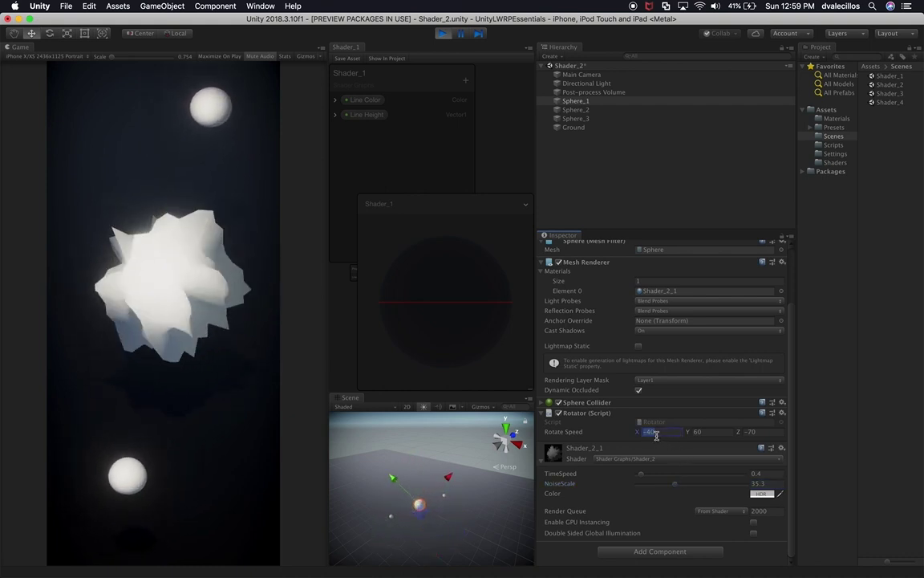
type("0")
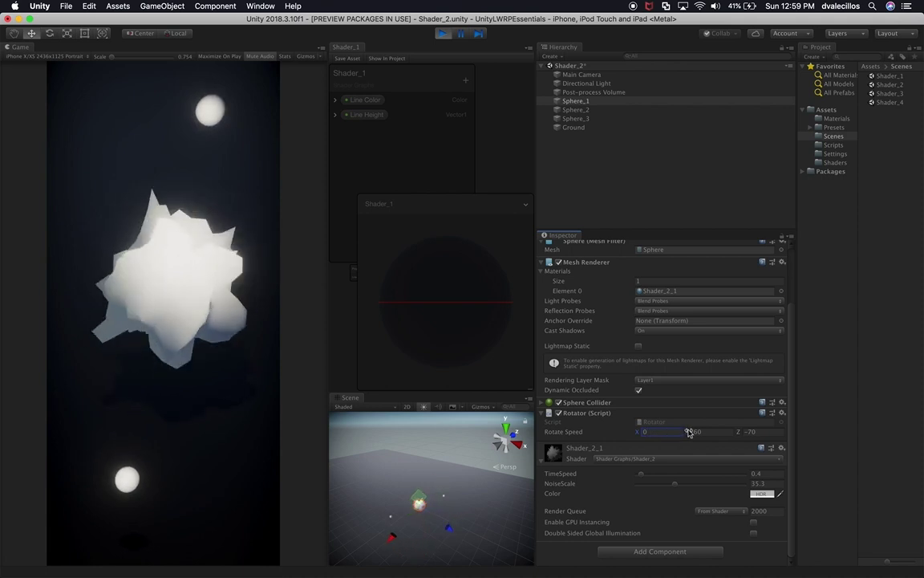
left_click(700, 431)
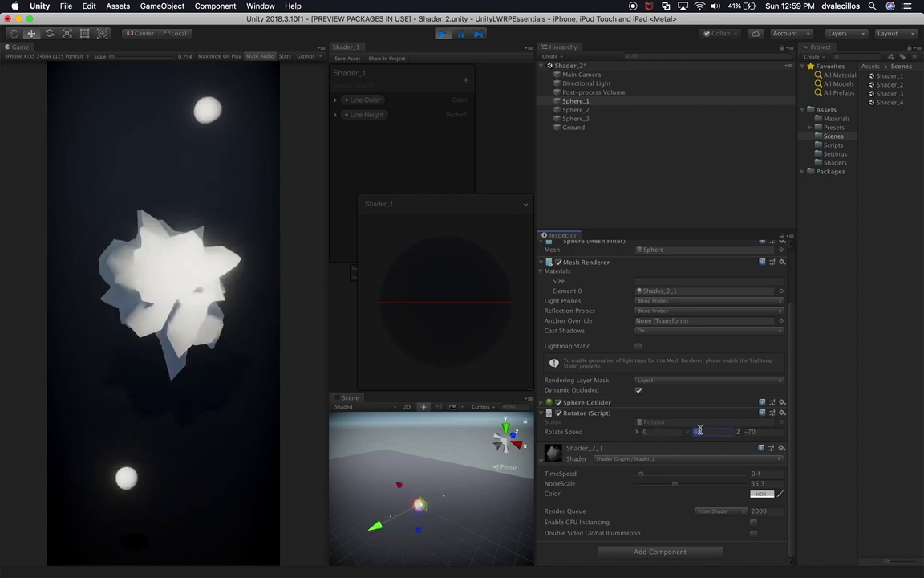
left_click(751, 432)
type("0")
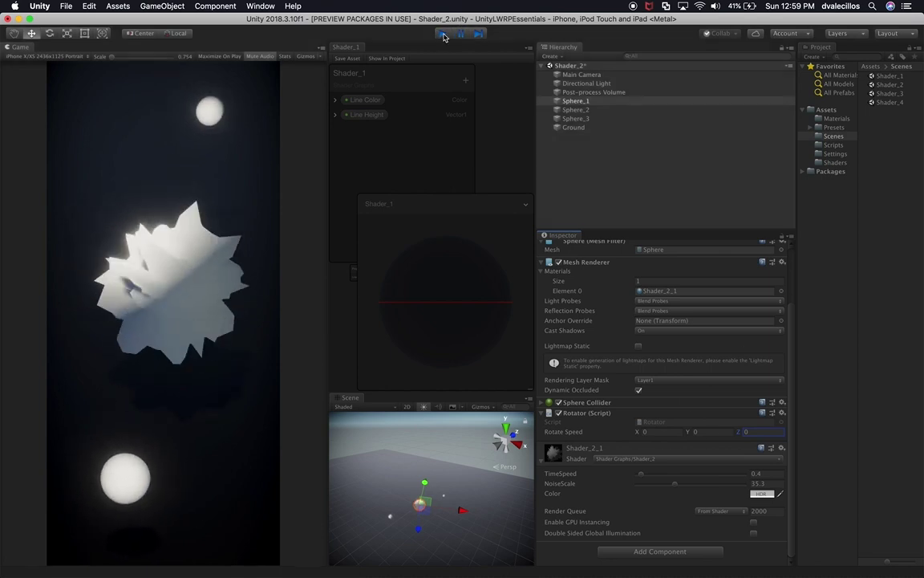
key("super+p")
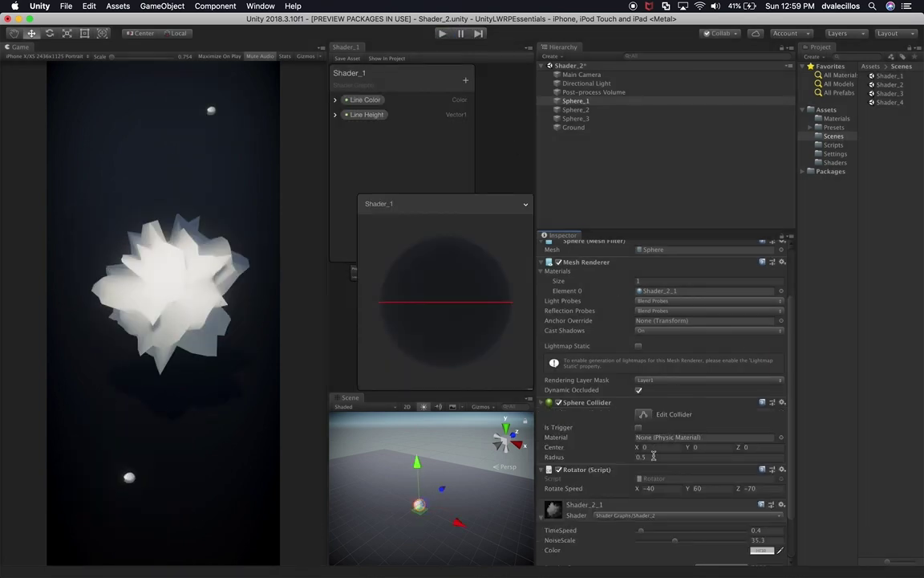
Set Sphere_1's Rotator Rotate Speed to 0 on the X, Y and Z axes outside play mode.
left_click(657, 488)
type("0")
key("Tab")
type("0")
key("Tab")
type("0")
Enter play mode and change the color of Sphere_2's Shader_2_2 material to a red-orange.
key("super+p")
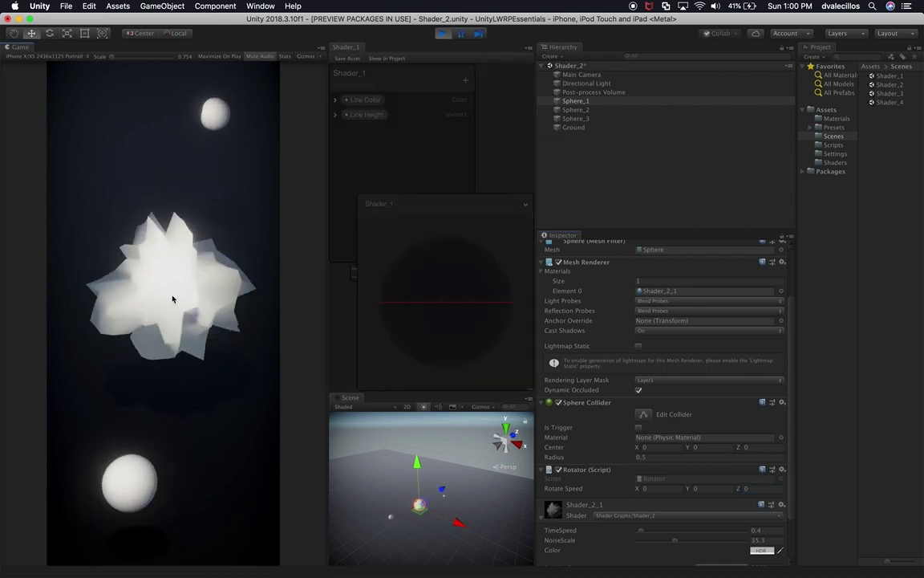
left_click(607, 112)
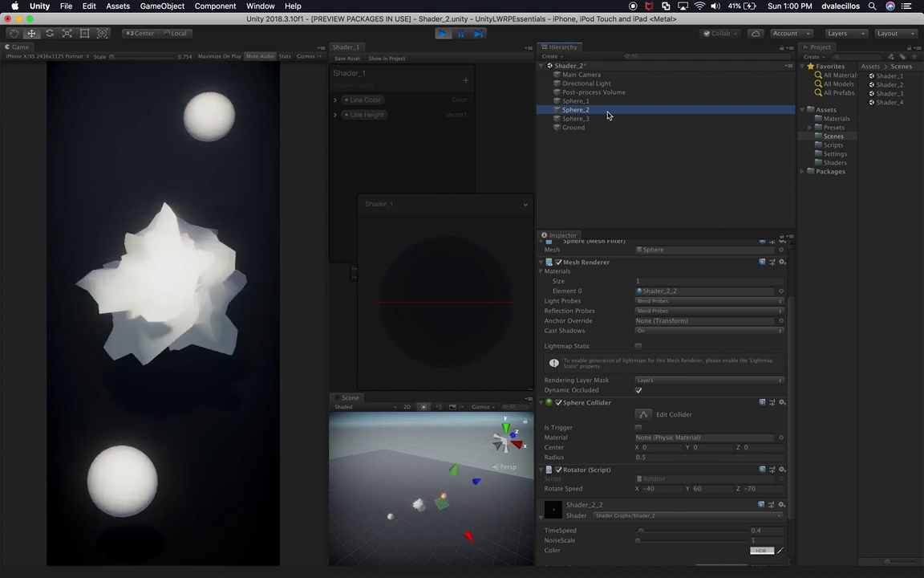
scroll(618, 433, "down", 3)
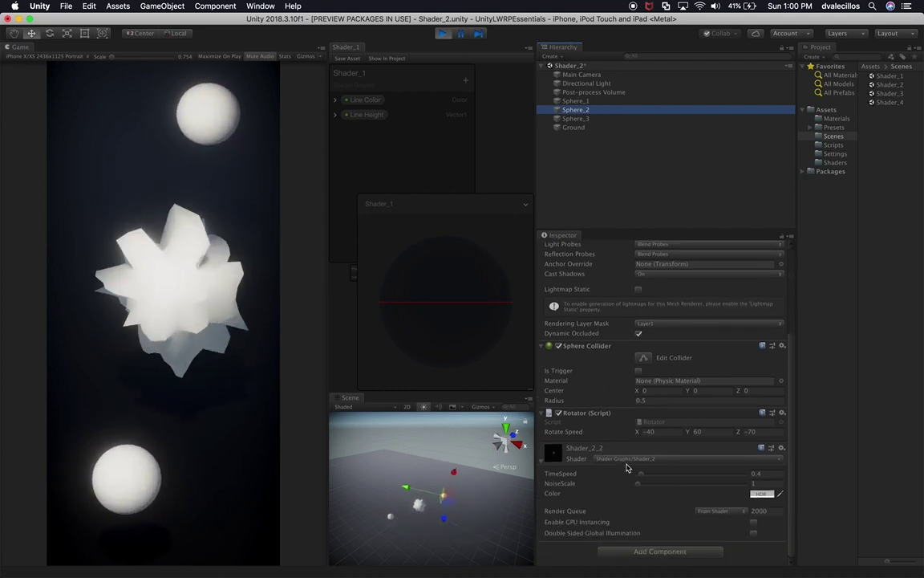
left_click(581, 102)
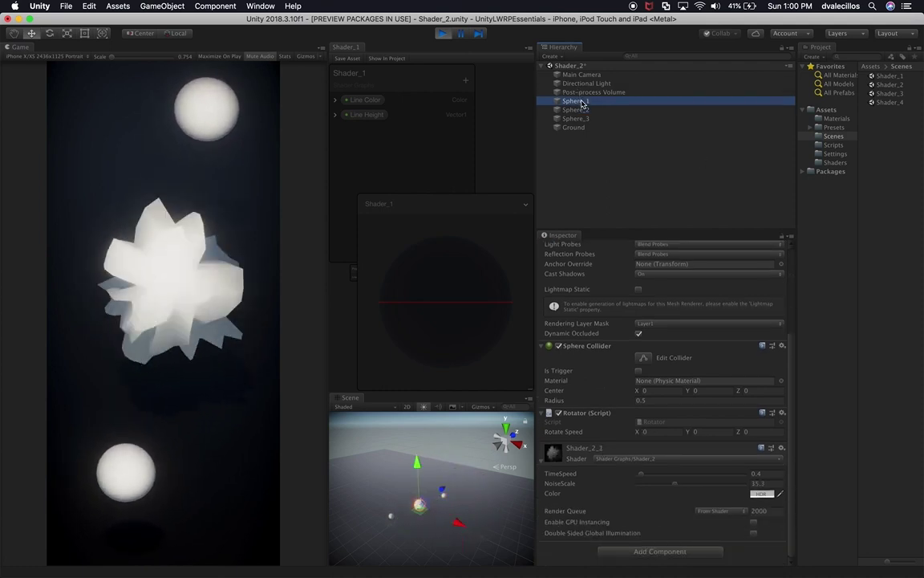
left_click(583, 109)
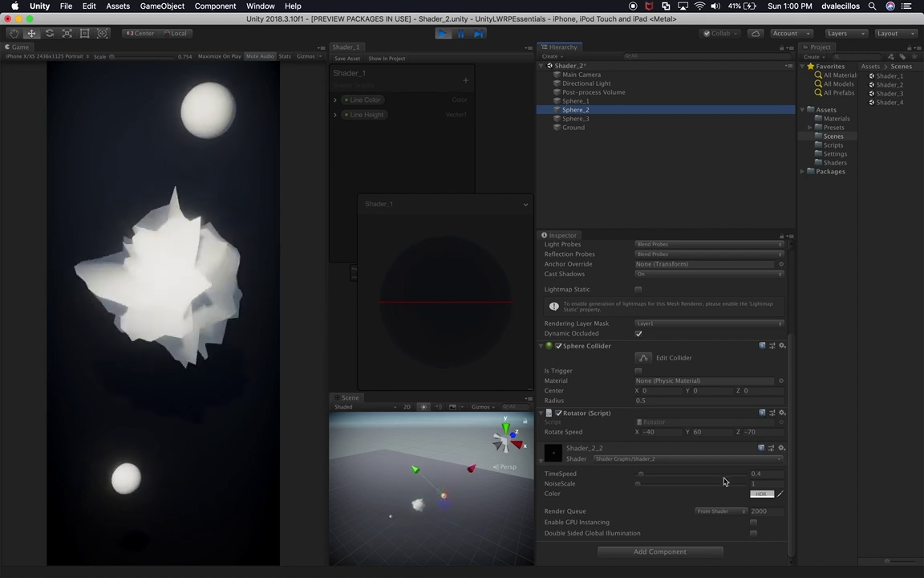
left_click(763, 493)
left_click(630, 164)
mouse_move(630, 164)
left_mouse_down()
mouse_move(589, 155)
mouse_move(634, 166)
mouse_move(656, 151)
mouse_move(665, 175)
mouse_move(643, 177)
left_mouse_up()
left_click(698, 478)
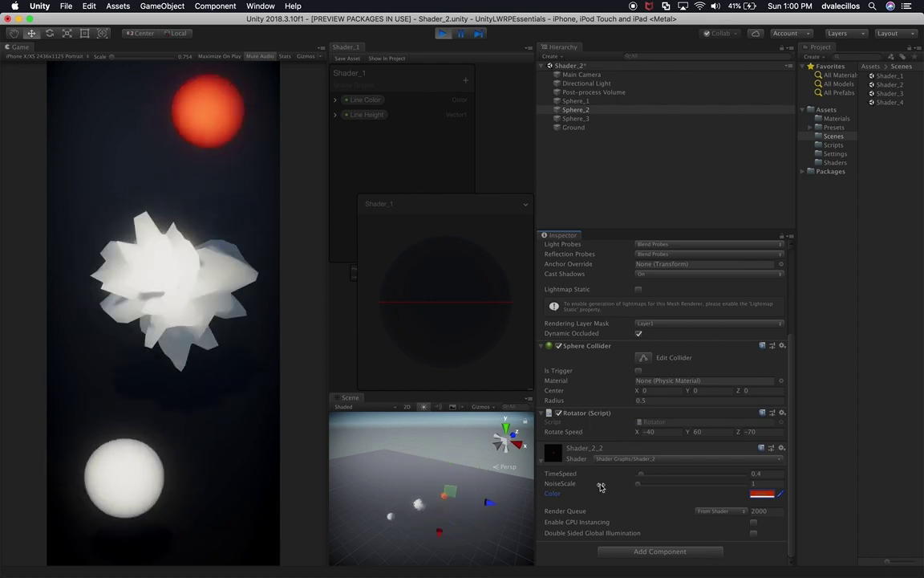
Try TimeSpeed 0.96 and NoiseScale 14.2 on Shader_2_2, with Sphere_2's Rotate Speed at X 0, Y 10, Z 0.
mouse_move(639, 480)
left_mouse_down()
mouse_move(658, 489)
mouse_move(642, 477)
mouse_move(650, 479)
left_mouse_up()
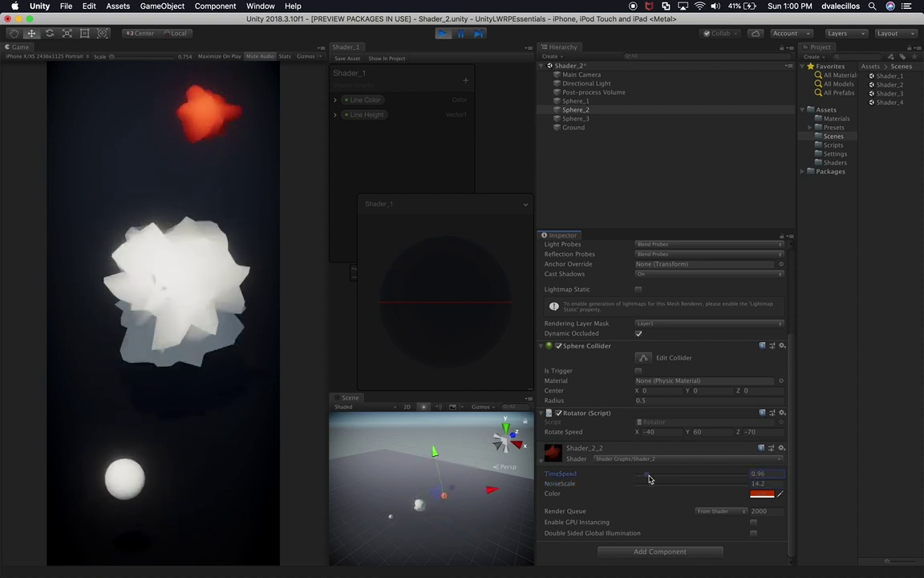
left_click(662, 432)
type("0")
key("Tab")
type("0")
key("Tab")
type("0")
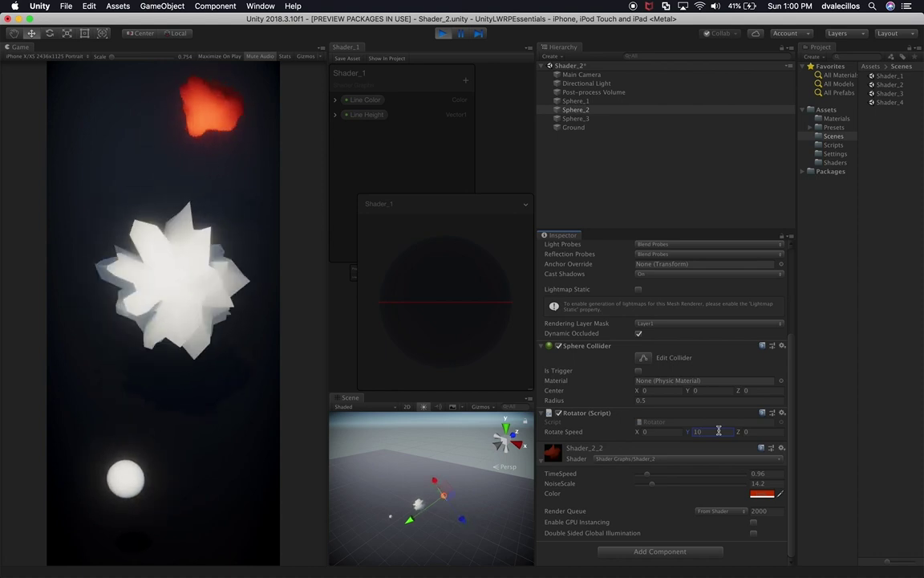
Lower the Shader_2_2 material's TimeSpeed to about 0.35 and its NoiseScale to about 6.1.
left_click_drag(651, 481, 647, 480)
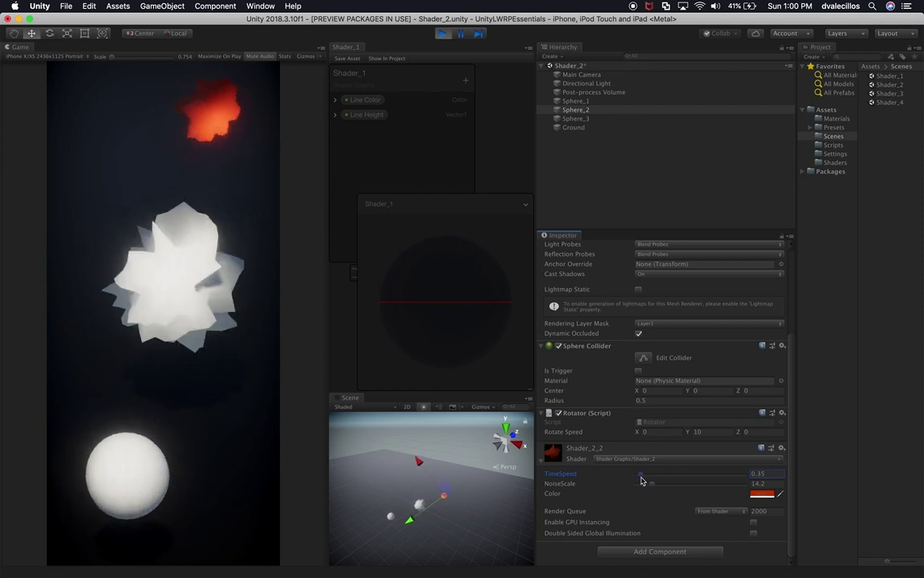
mouse_move(656, 487)
left_mouse_down()
mouse_move(680, 487)
mouse_move(642, 493)
left_mouse_up()
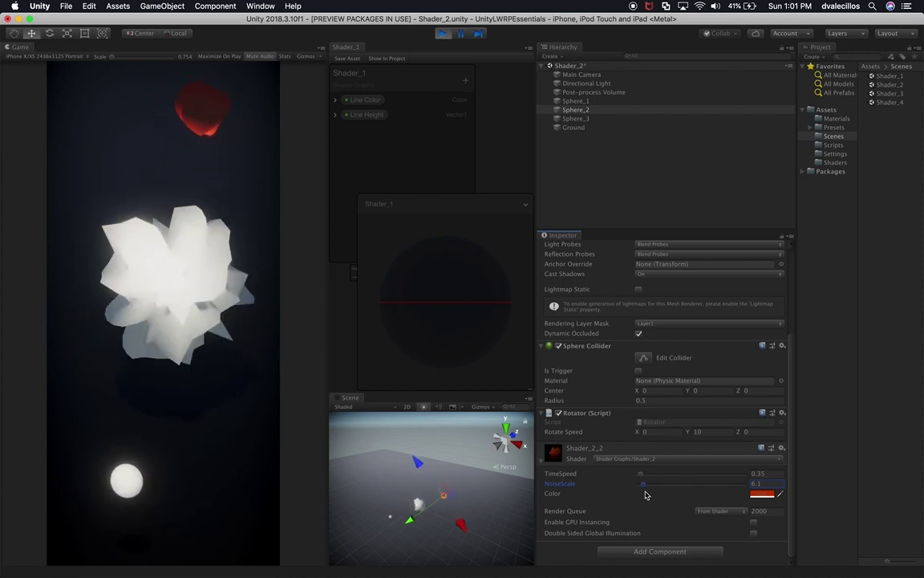
Stop play mode and set Sphere_2's Rotate Speed to X 0, Y 60 and Z 0.
left_click(709, 435)
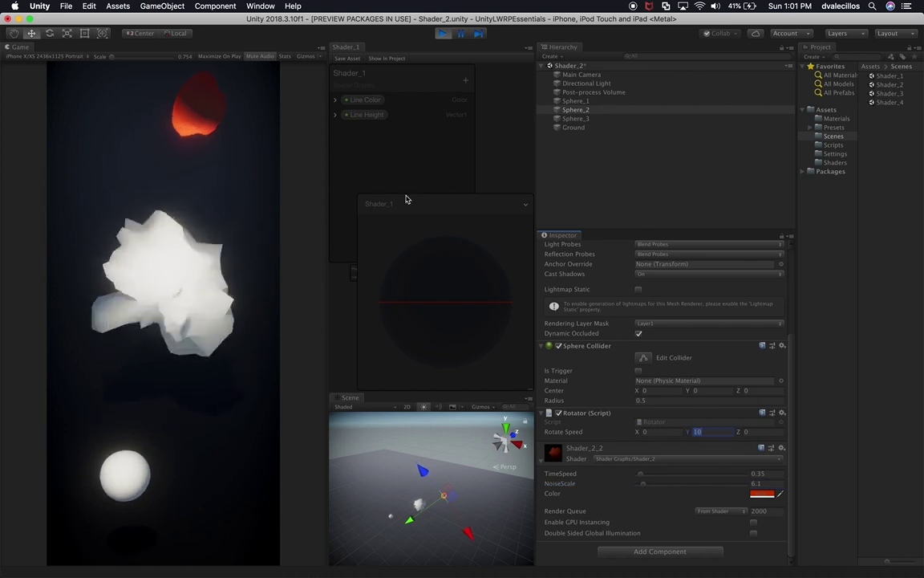
key("super+p")
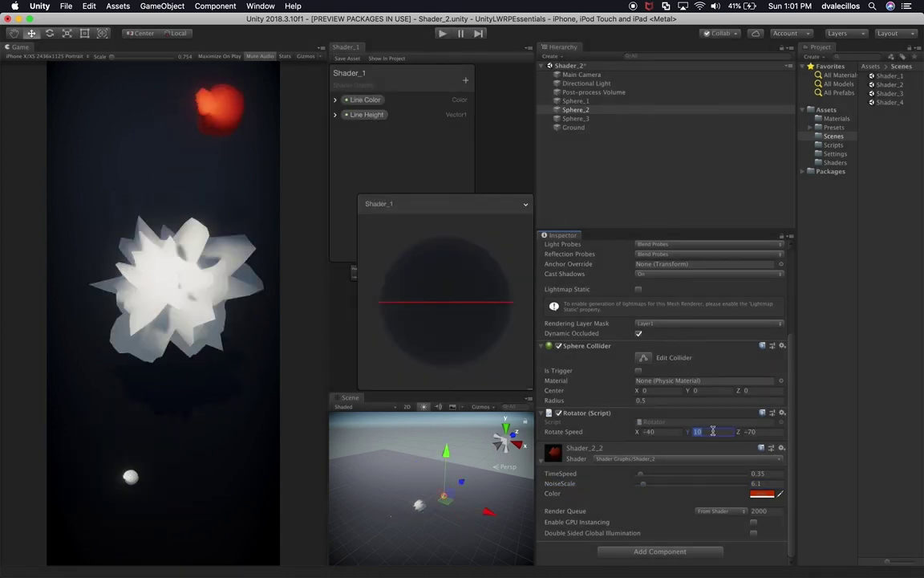
type("60")
left_click(678, 431)
type("0")
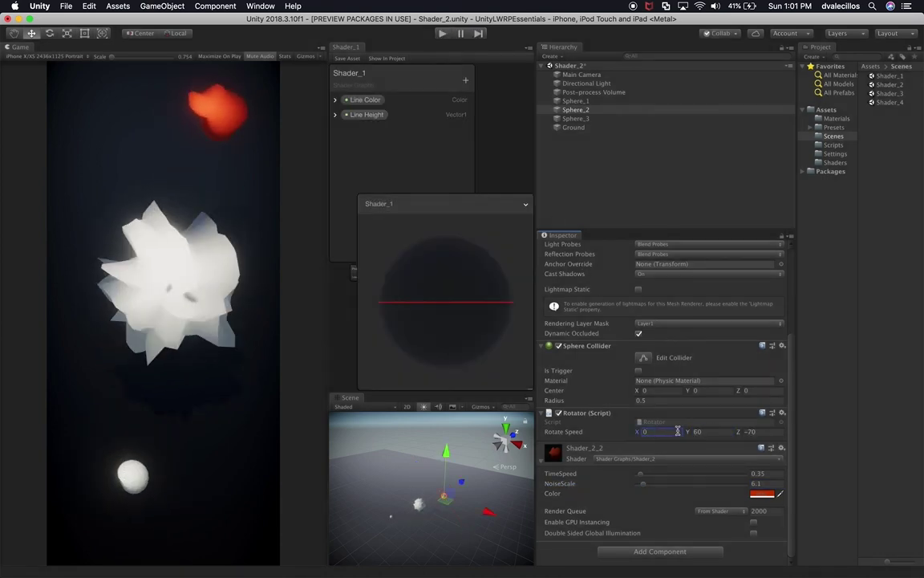
left_click(765, 432)
type("0")
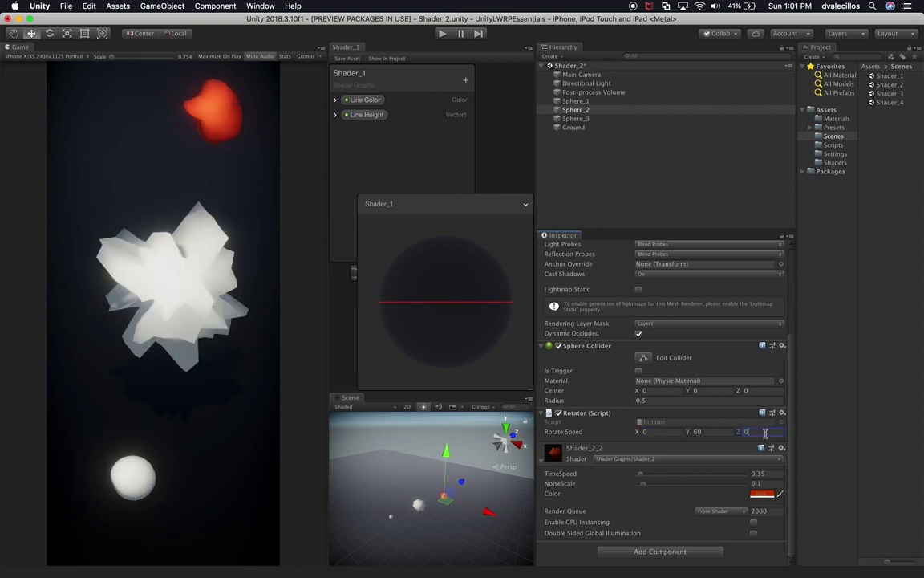
In play mode, set the NoiseScale of Sphere_3's Shader_2_3 material to 100 and its TimeSpeed to 0.05.
left_click(577, 118)
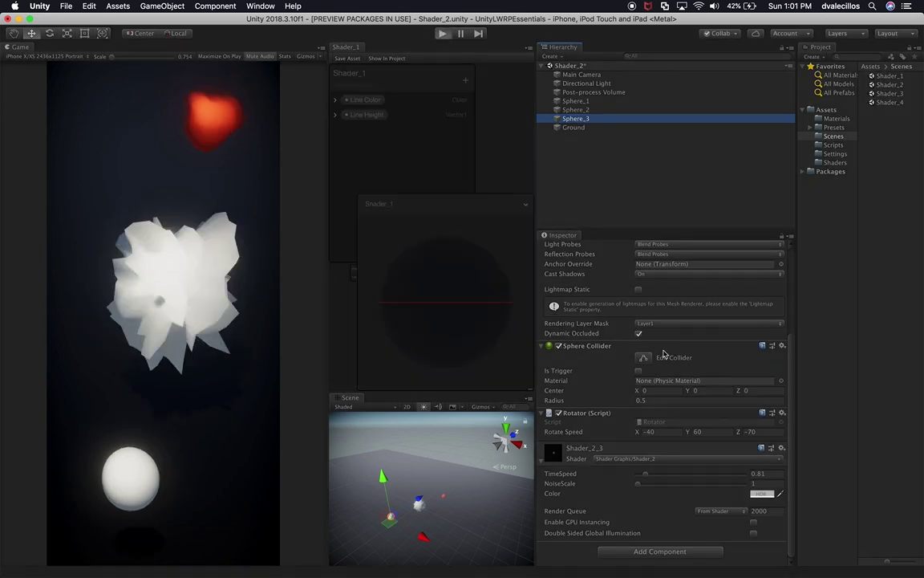
key("super+p")
left_click_drag(646, 483, 763, 482)
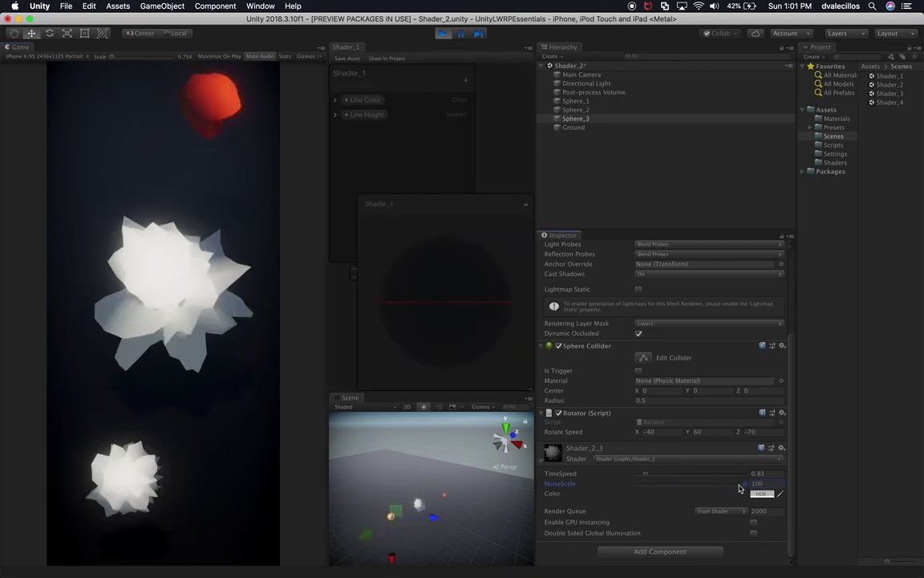
mouse_move(646, 479)
left_mouse_down()
mouse_move(698, 479)
mouse_move(638, 484)
left_mouse_up()
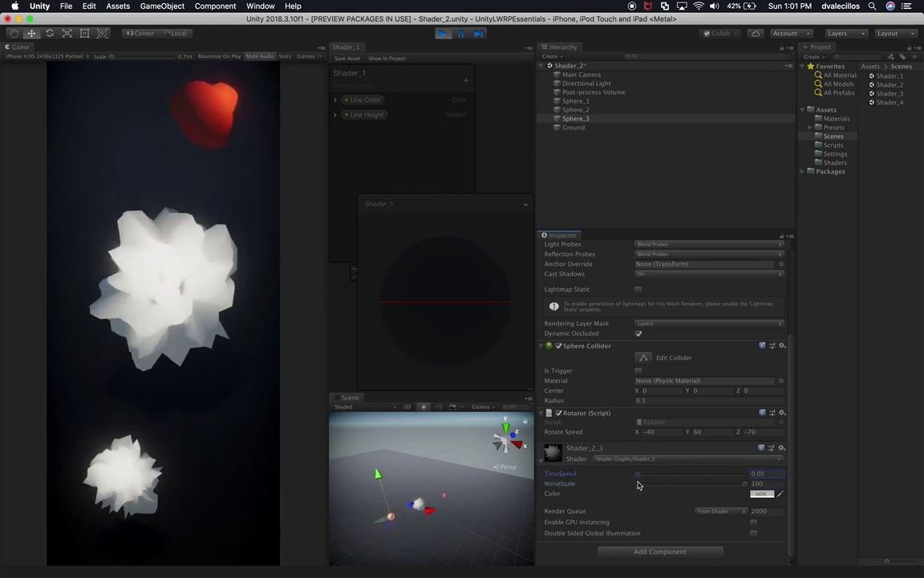
Set Sphere_3's Rotate Speed to 0 on the X, Y and Z axes while the scene is playing.
left_click(655, 432)
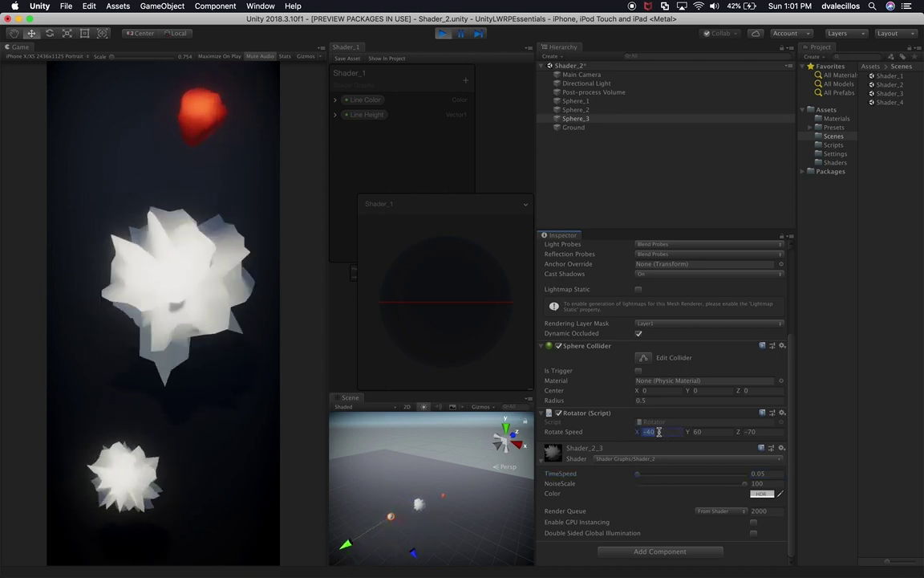
type("0")
key("Tab")
type("0")
key("Tab")
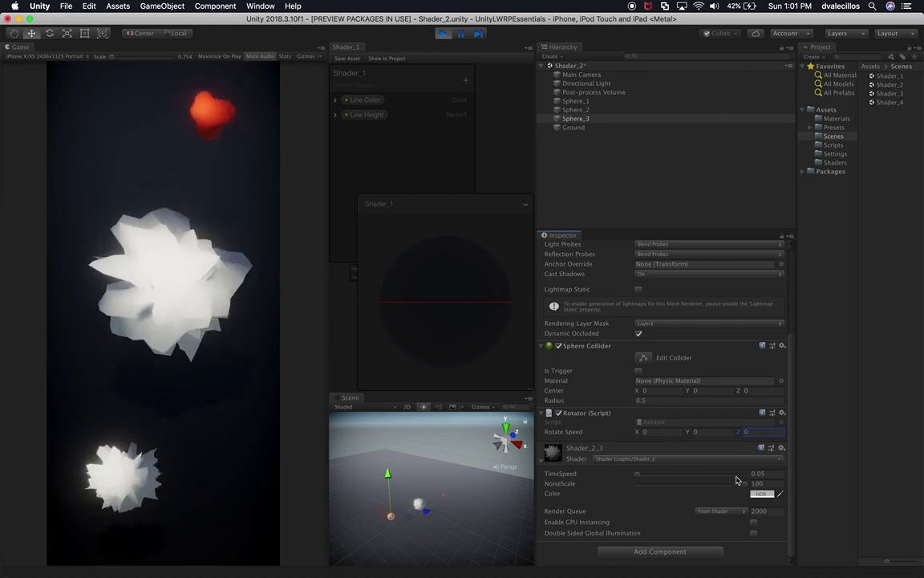
Change the Color of Sphere_3's Shader_2_3 material to a muted blue, about hex 143757.
left_click(757, 494)
mouse_move(566, 169)
left_mouse_down()
mouse_move(560, 193)
mouse_move(597, 156)
mouse_move(631, 154)
mouse_move(609, 193)
mouse_move(638, 192)
left_mouse_up()
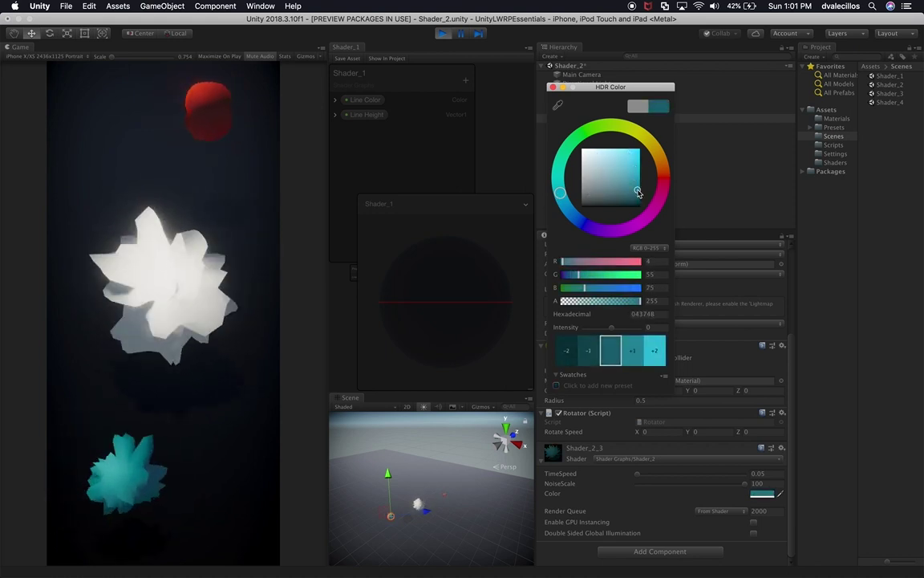
mouse_move(561, 192)
left_mouse_down()
mouse_move(577, 220)
mouse_move(572, 212)
left_mouse_up()
left_click(630, 186)
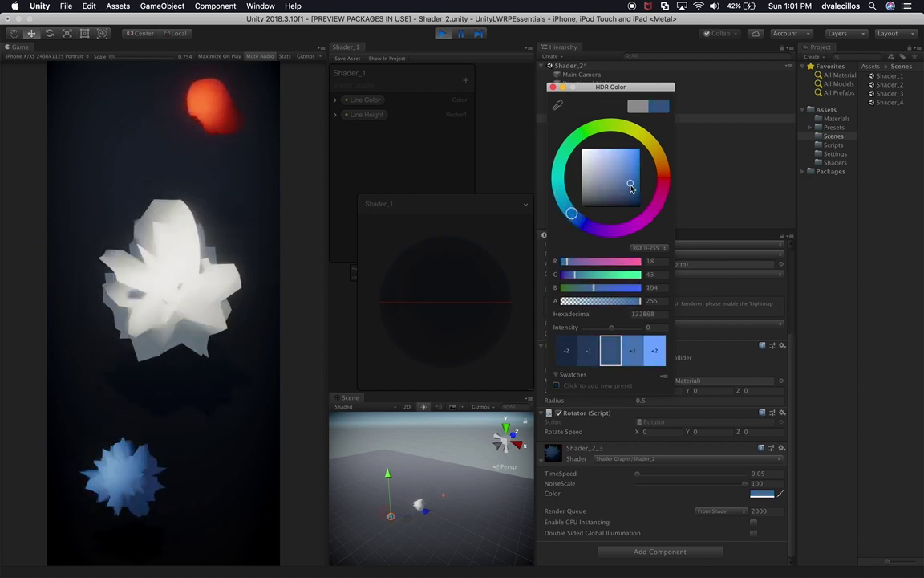
left_click_drag(631, 186, 638, 196)
left_click_drag(572, 212, 561, 206)
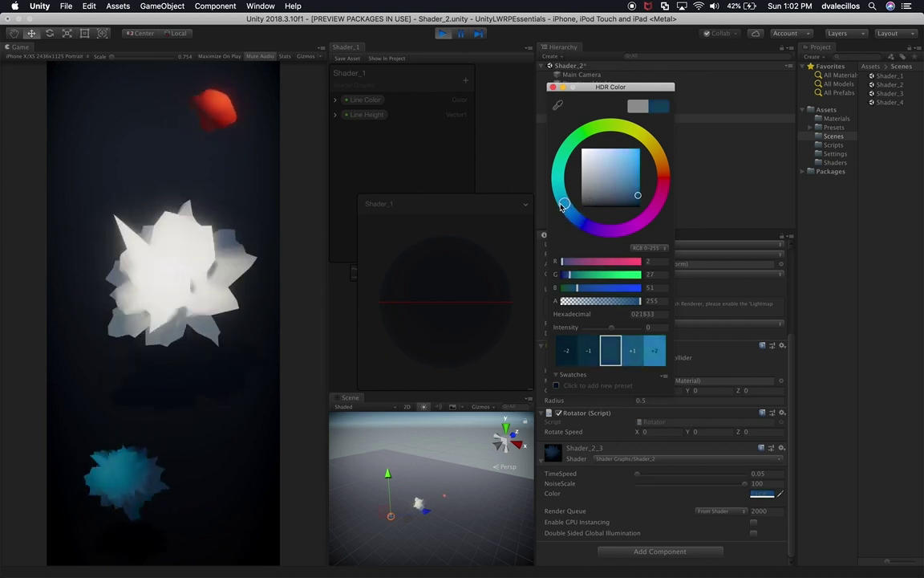
left_click_drag(638, 195, 627, 189)
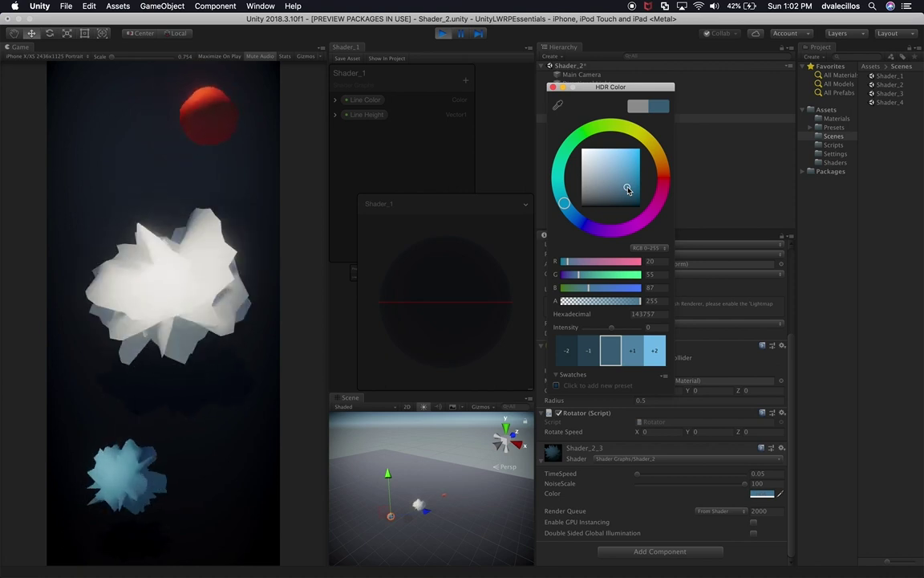
key("Return")
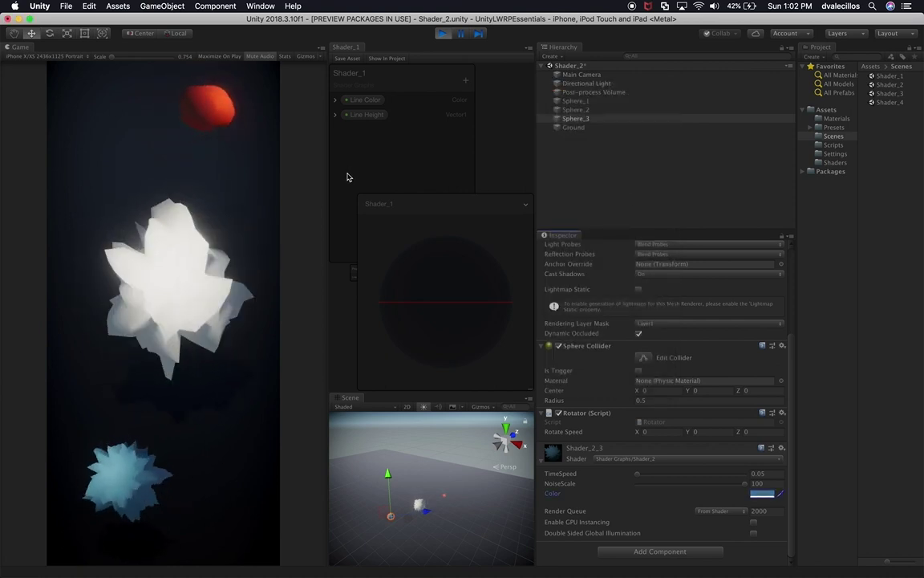
Try Sphere_2's Y Rotate Speed at 30 and 10 while playing, and set it to 10 after stopping play mode.
left_click(586, 109)
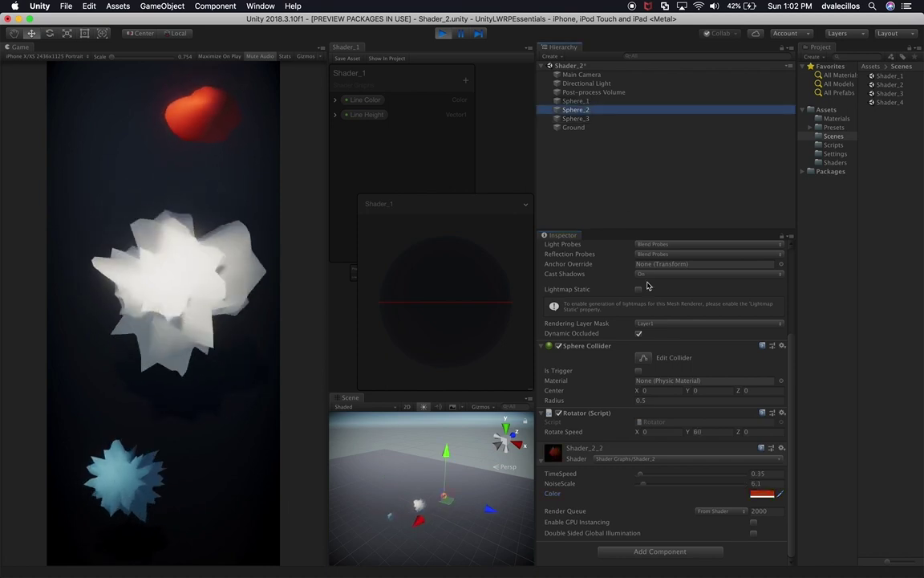
left_click(714, 432)
type("30")
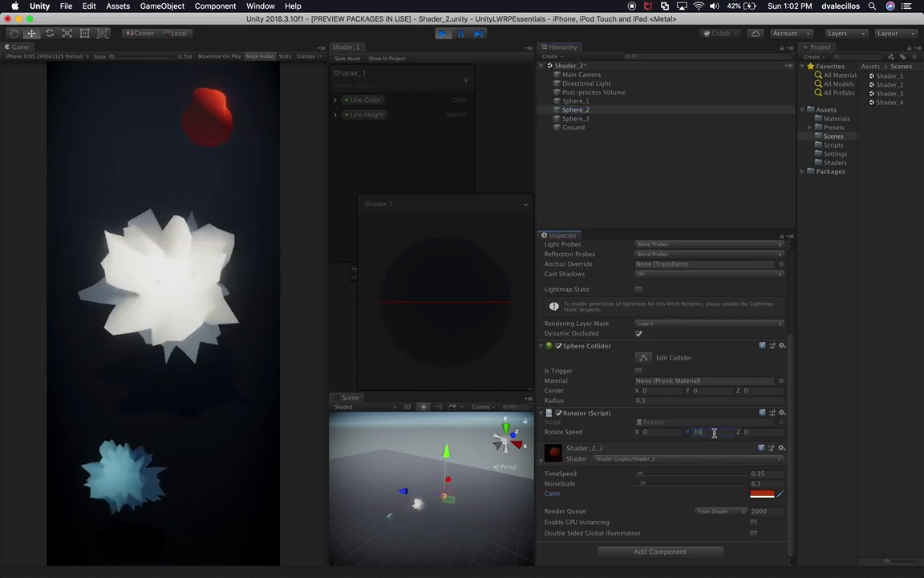
key("BackSpace")
key("BackSpace")
type("10")
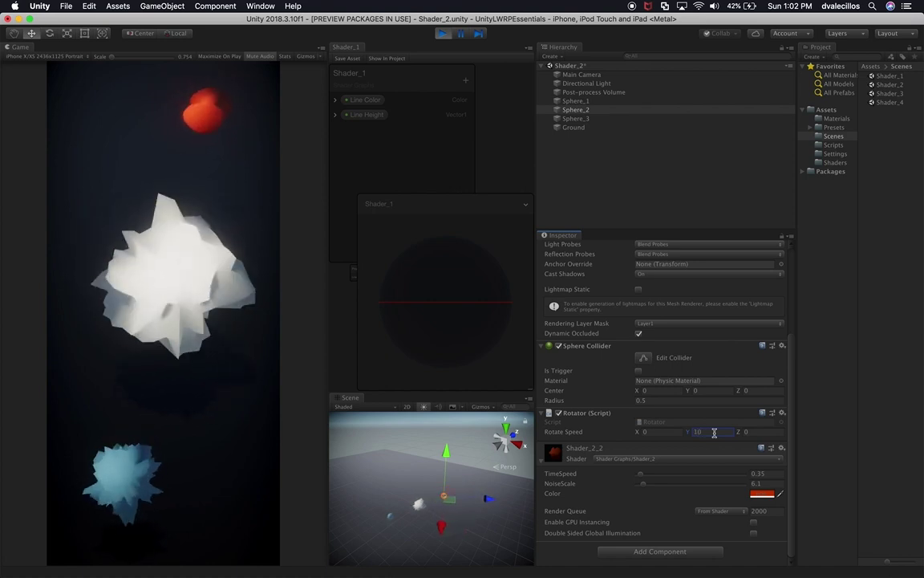
left_click(450, 38)
type("60")
left_click_drag(718, 428, 642, 391)
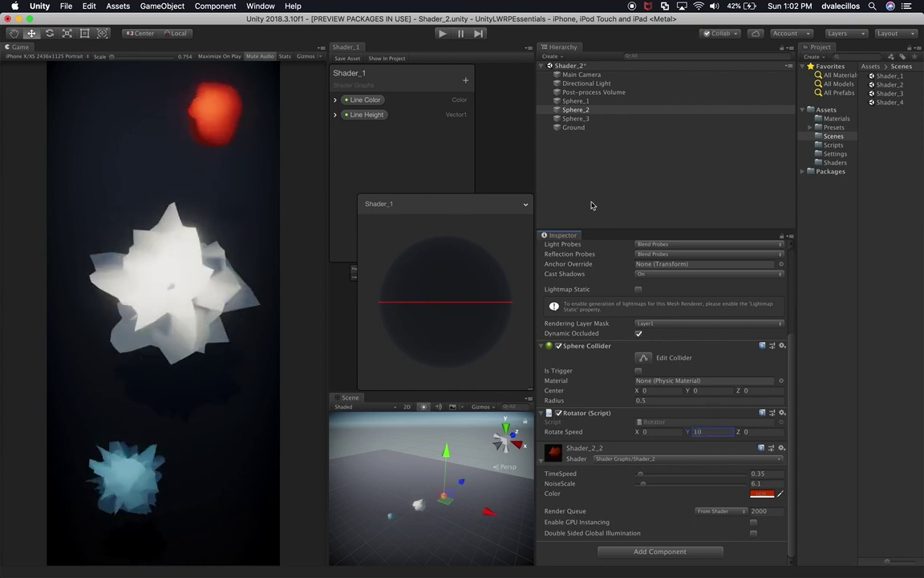
Set Sphere_3's Rotate Speed to 0 on the X, Y and Z axes outside play mode.
left_click(576, 119)
left_click(667, 432)
type("0")
key("Tab")
type("0")
key("Tab")
type("0")
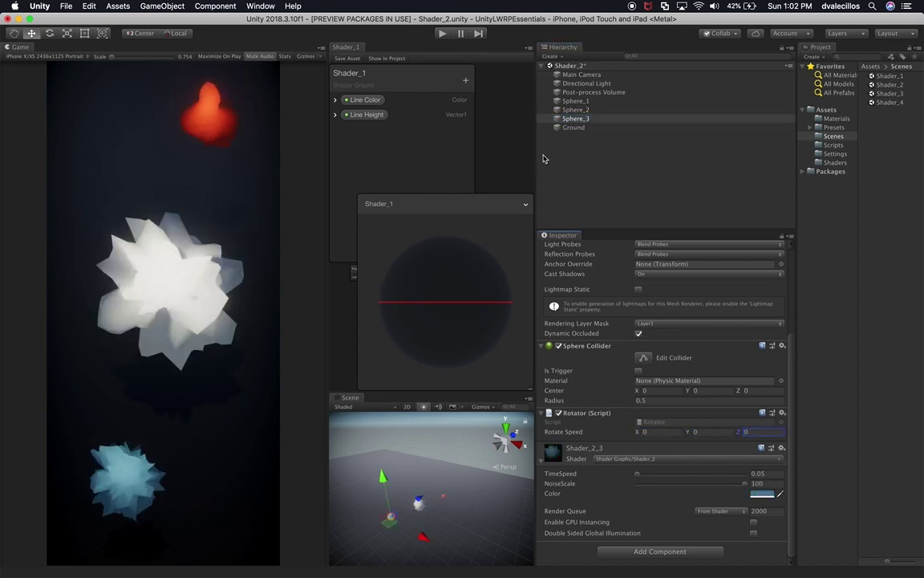
Start play mode and set the Post-process Volume's Color Grading Post-exposure to 0.5.
left_click(441, 35)
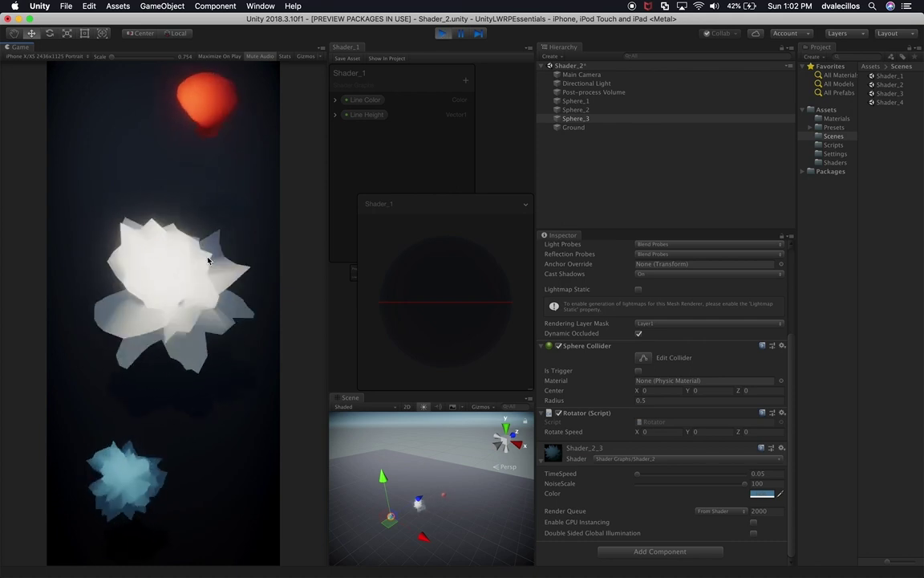
left_click(599, 93)
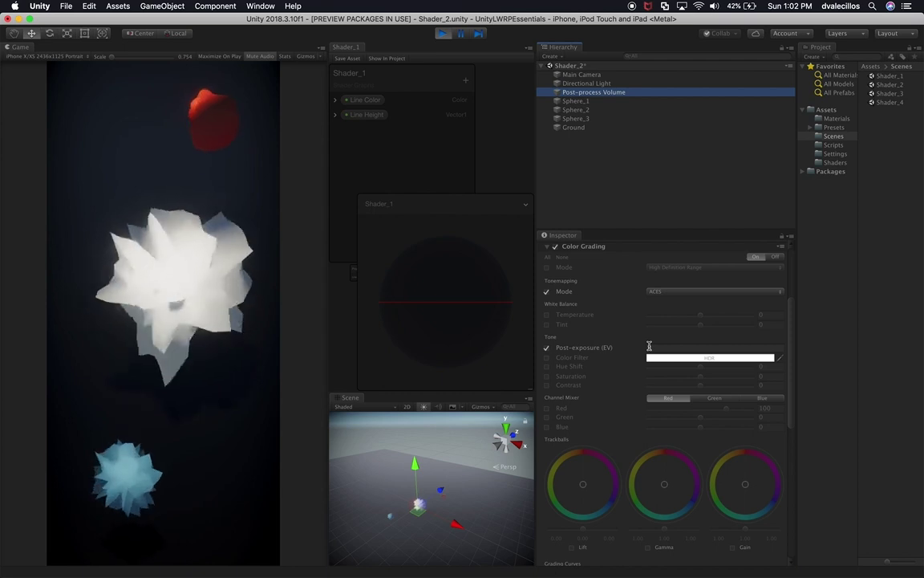
mouse_move(594, 348)
left_mouse_down()
mouse_move(615, 350)
mouse_move(584, 355)
mouse_move(610, 354)
mouse_move(593, 326)
mouse_move(588, 350)
mouse_move(601, 351)
left_mouse_up()
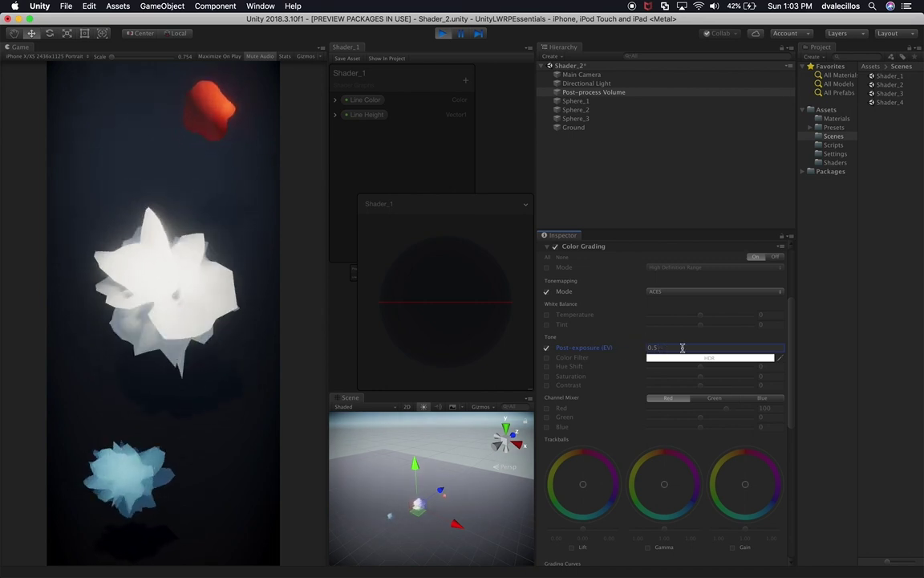
Set the Post-process Volume's Bloom Intensity to 10 and its Threshold to 0.9.
left_click_drag(792, 333, 787, 463)
left_click_drag(628, 410, 639, 375)
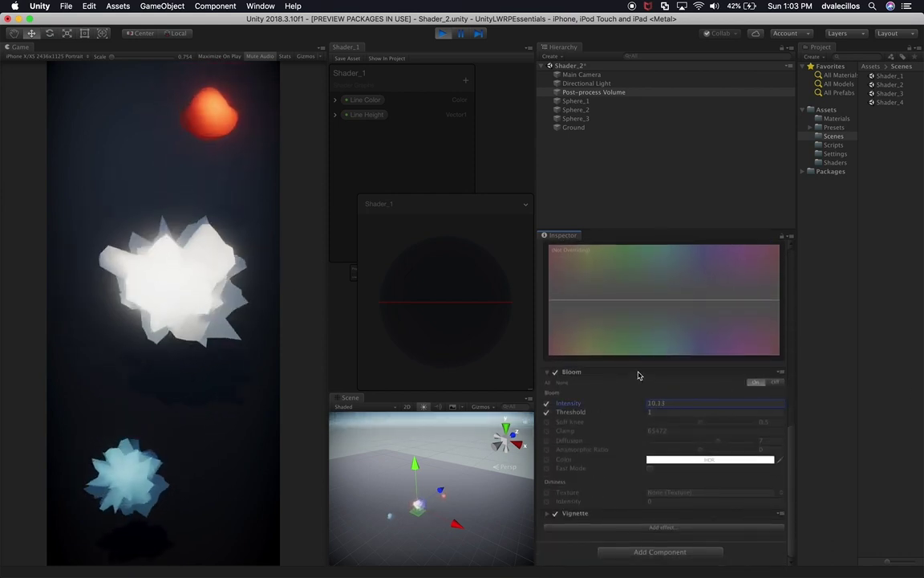
left_click_drag(579, 409, 572, 415)
left_click(678, 411)
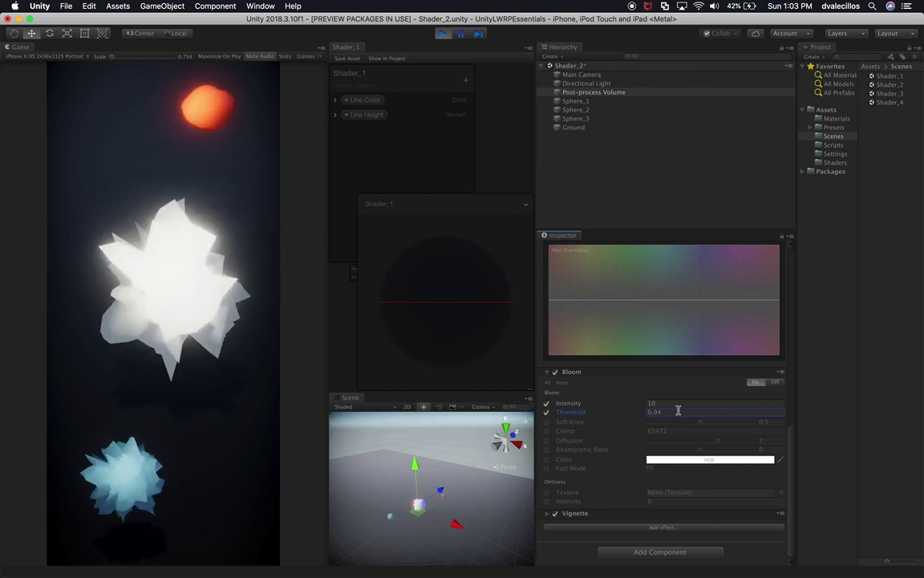
type("0.9")
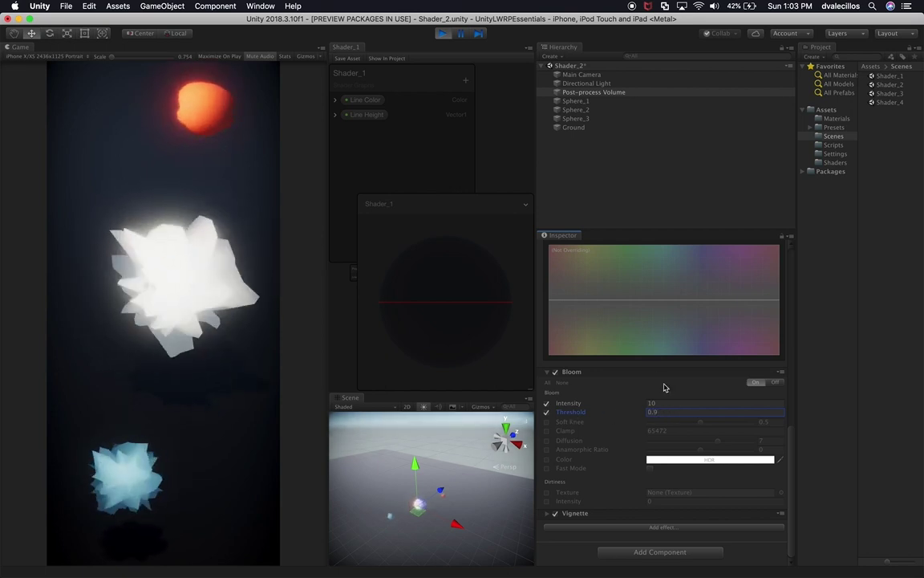
Enable the Bloom Diffusion override and lower it to about 6.67.
scroll(664, 387, "up", 10)
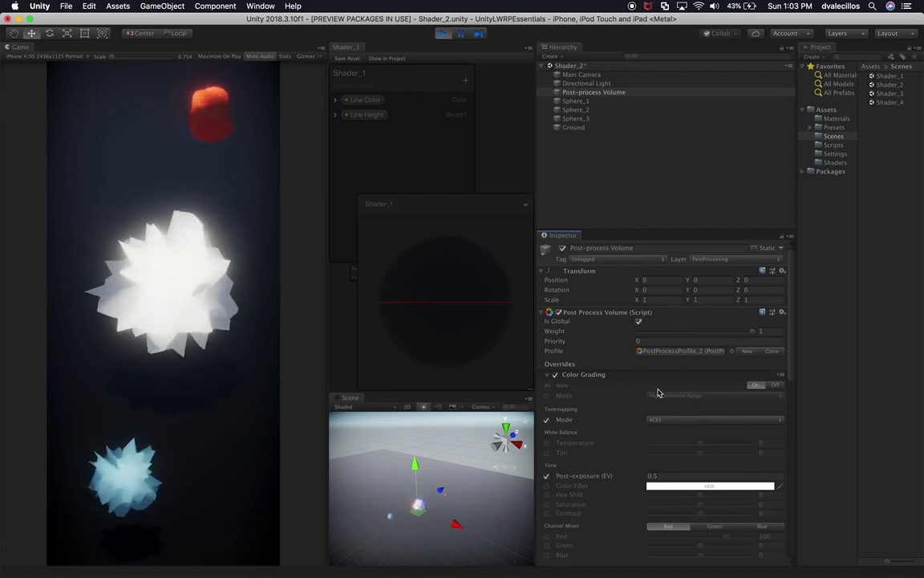
scroll(618, 470, "down", 5)
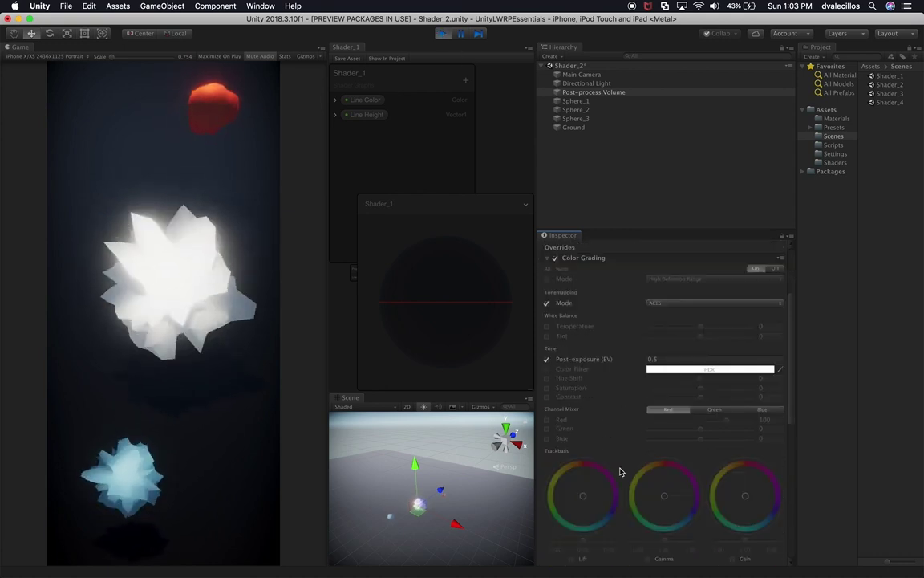
scroll(617, 410, "down", 12)
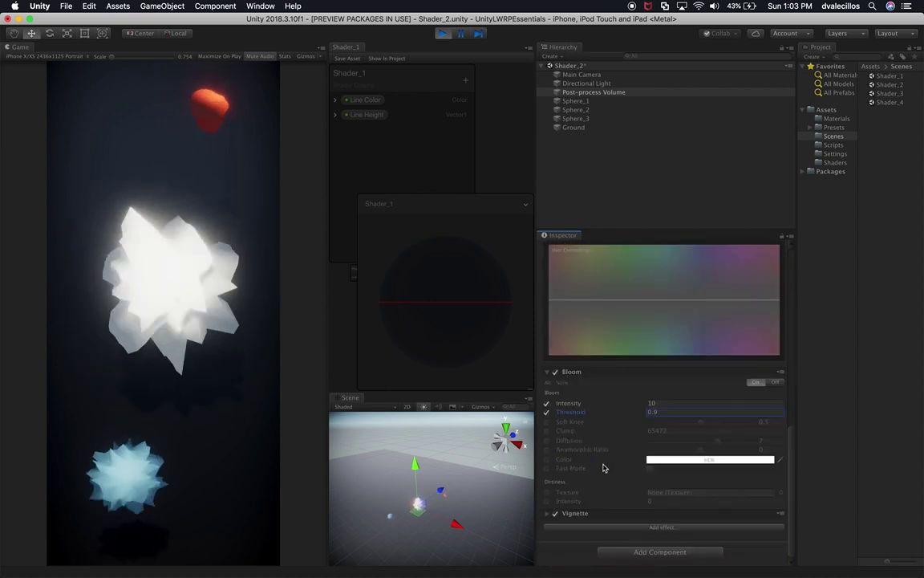
left_click(546, 440)
left_click_drag(719, 443, 703, 455)
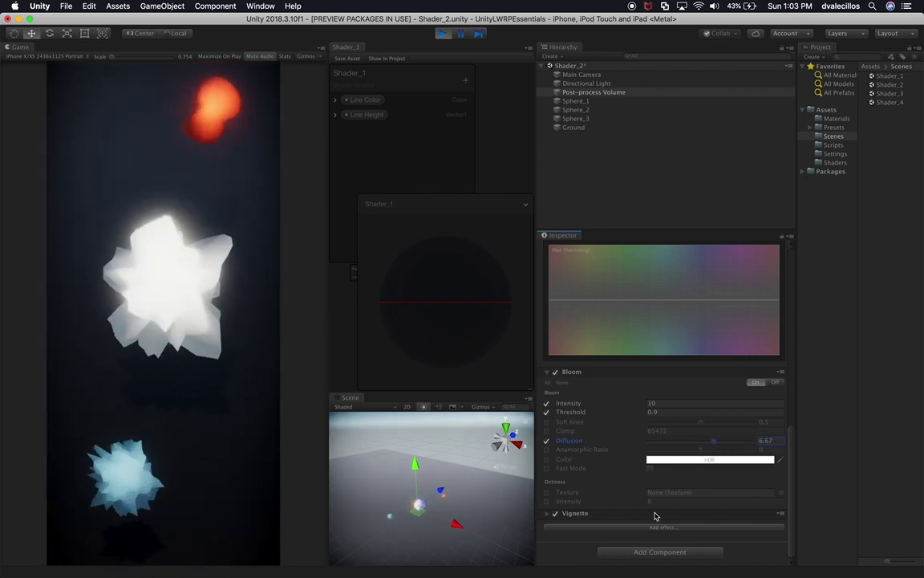
Raise the Vignette Intensity to about 0.616 and change the Vignette Color to grey.
left_click(600, 513)
scroll(600, 518, "down", 3)
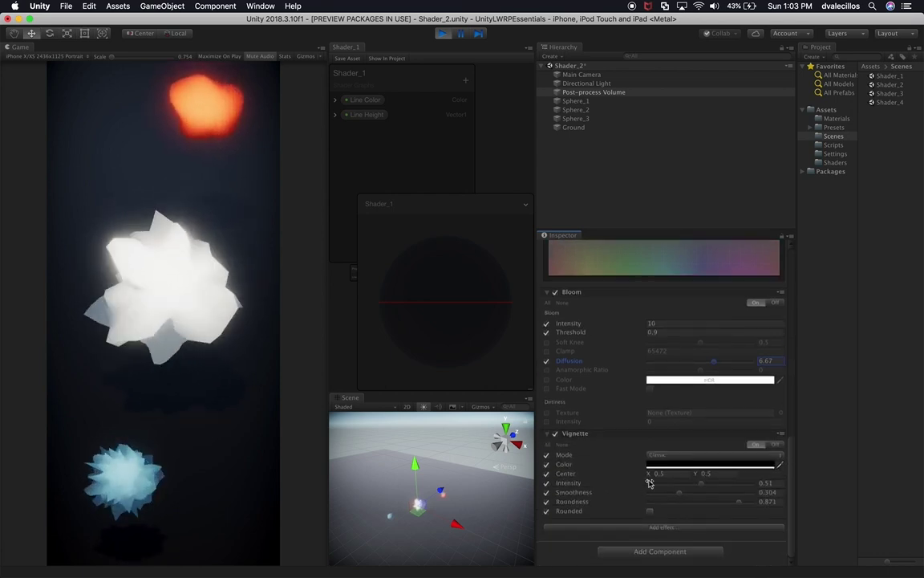
mouse_move(699, 485)
left_mouse_down()
mouse_move(664, 489)
mouse_move(724, 484)
mouse_move(710, 487)
left_mouse_up()
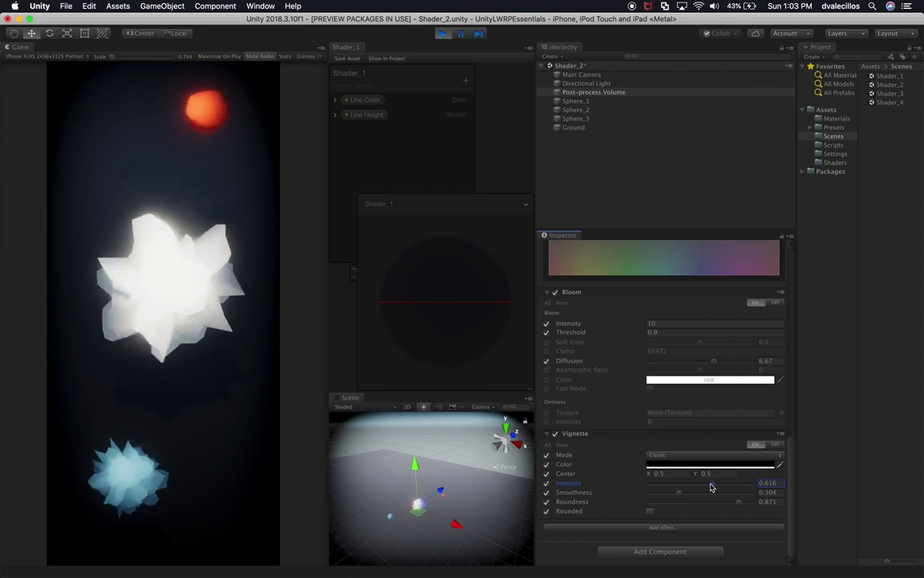
left_click(712, 465)
left_click(579, 180)
left_click_drag(580, 180, 577, 183)
key("Return")
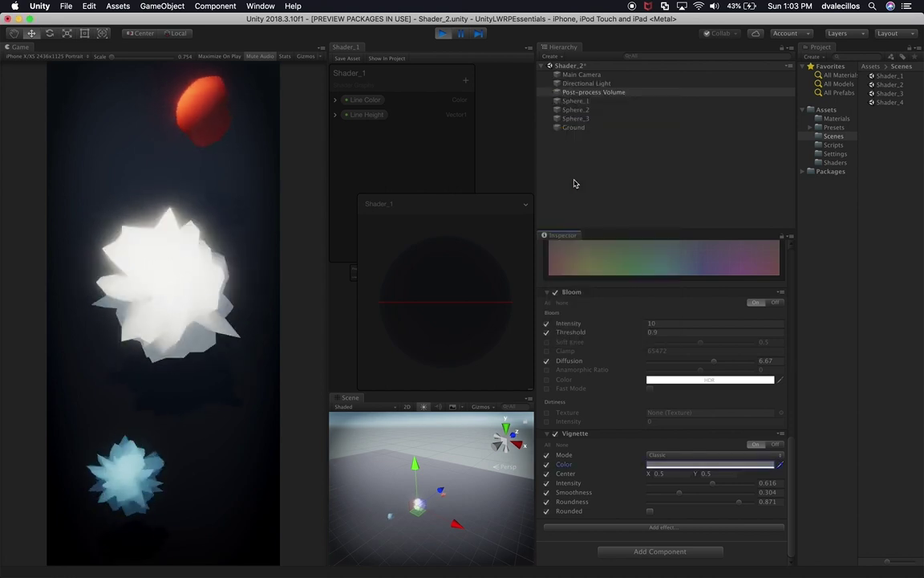
Set the Ground_2 material's Albedo to dark grey 2C2C2C, with Metallic about 0.295 and Smoothness about 0.162.
left_click(575, 127)
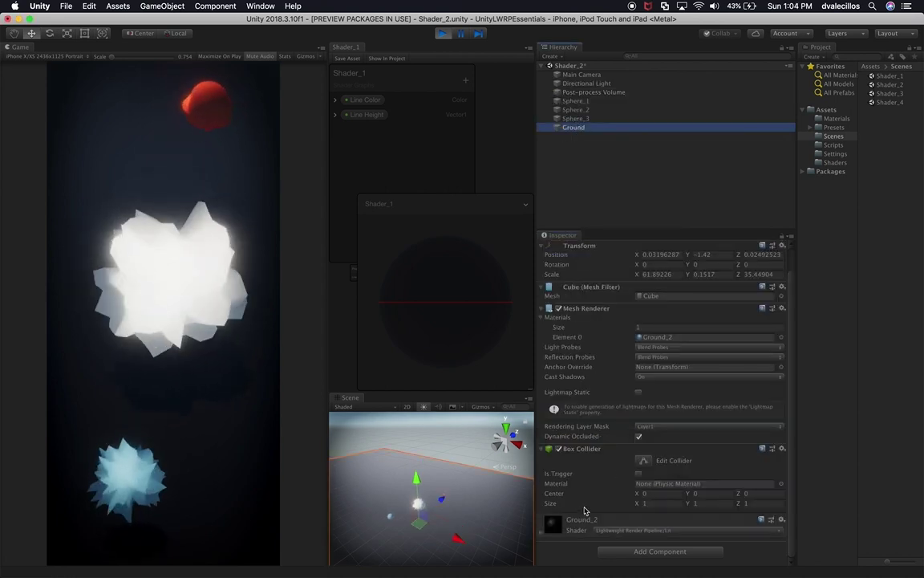
left_click(589, 520)
scroll(615, 522, "down", 5)
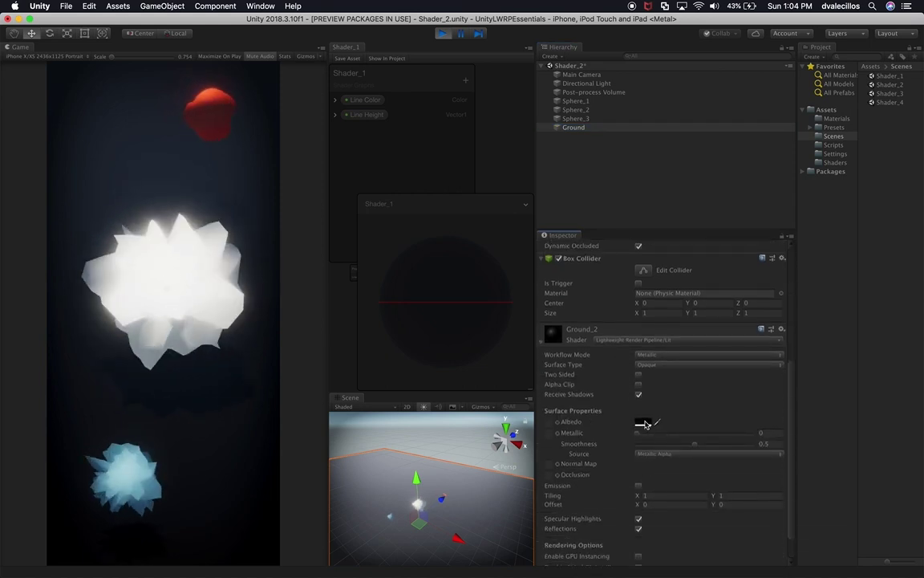
left_click(642, 422)
left_click_drag(600, 194, 581, 199)
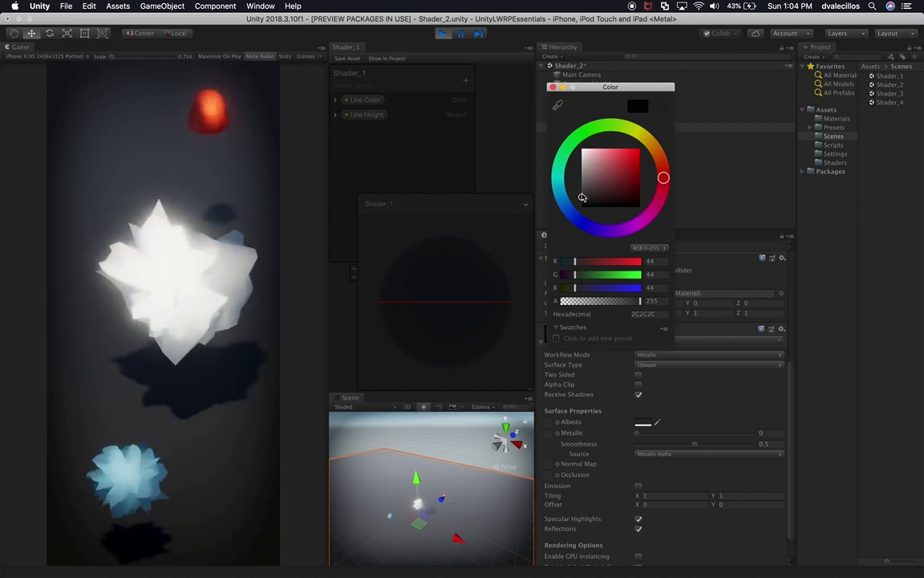
left_click(553, 88)
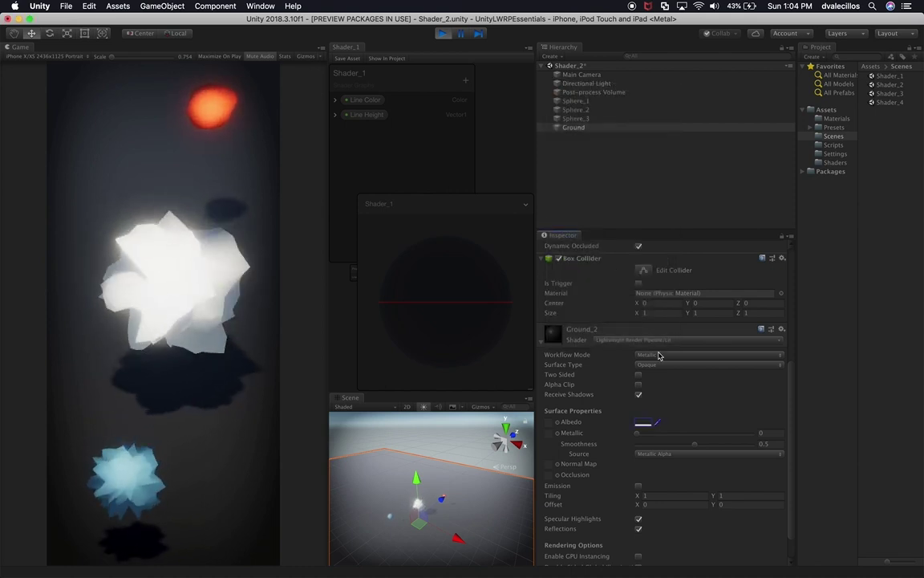
left_click_drag(638, 433, 656, 446)
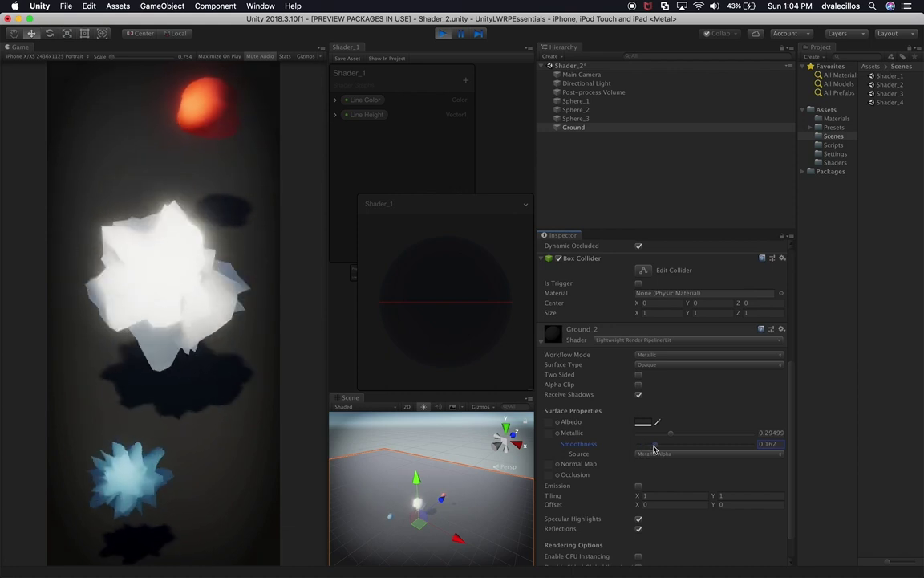
Move Sphere_3 in the playing scene to about X -1.21, Y -0.38, Z -1.76.
left_click(571, 118)
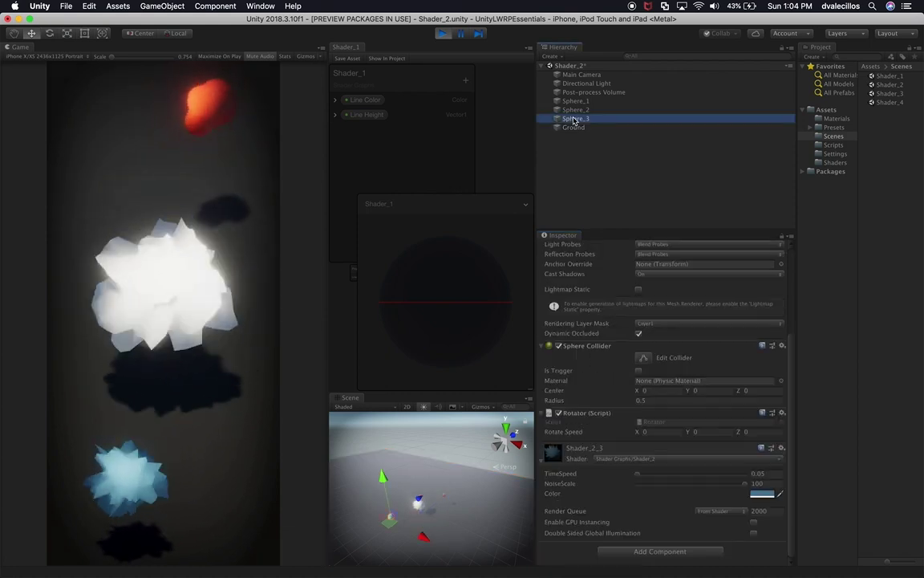
left_click(420, 501)
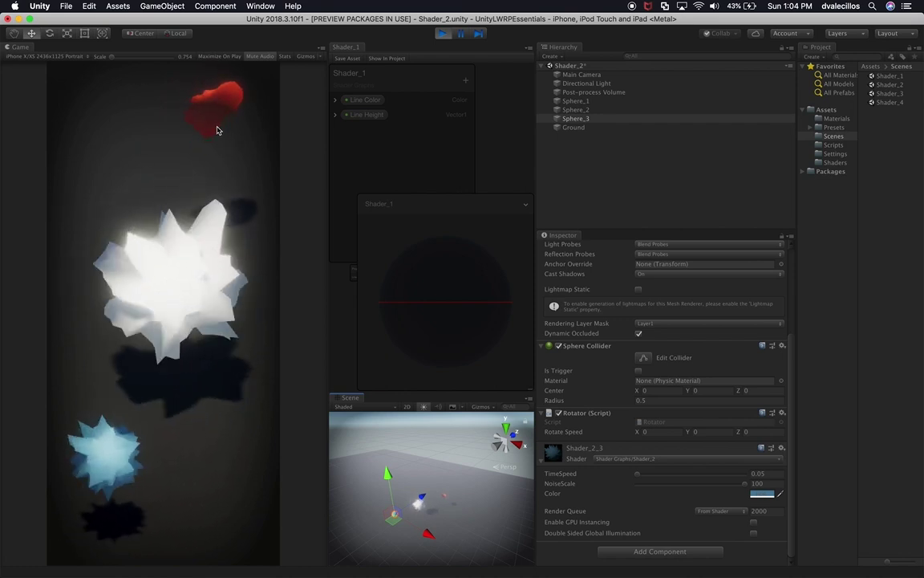
left_click(590, 101)
left_click(594, 109)
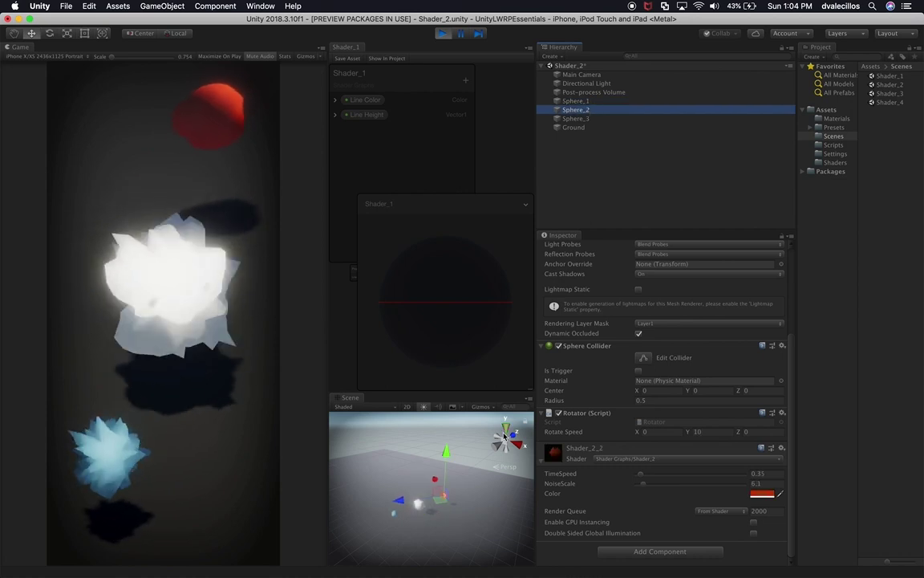
Copy Sphere_3's Transform component and stop play mode.
left_click(577, 120)
scroll(607, 281, "up", 5)
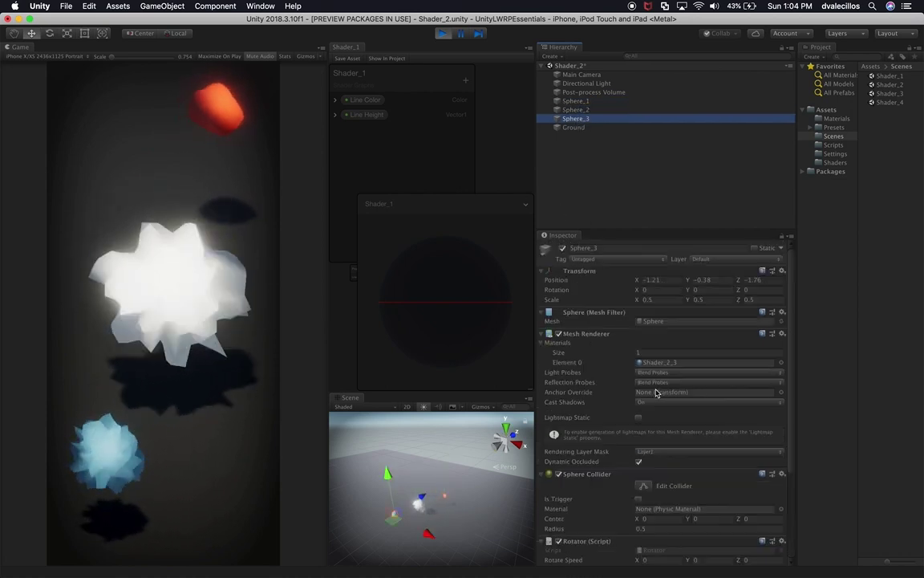
right_click(589, 276)
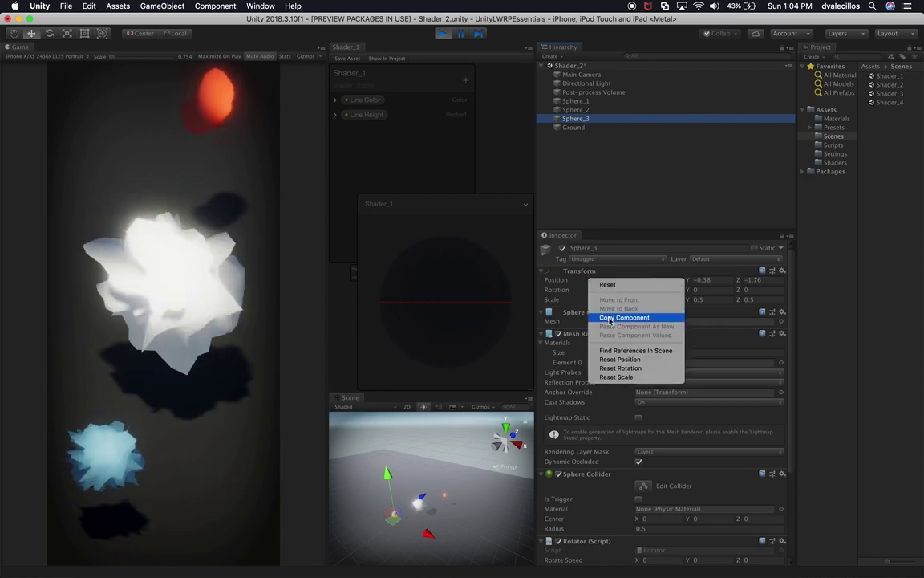
left_click(610, 317)
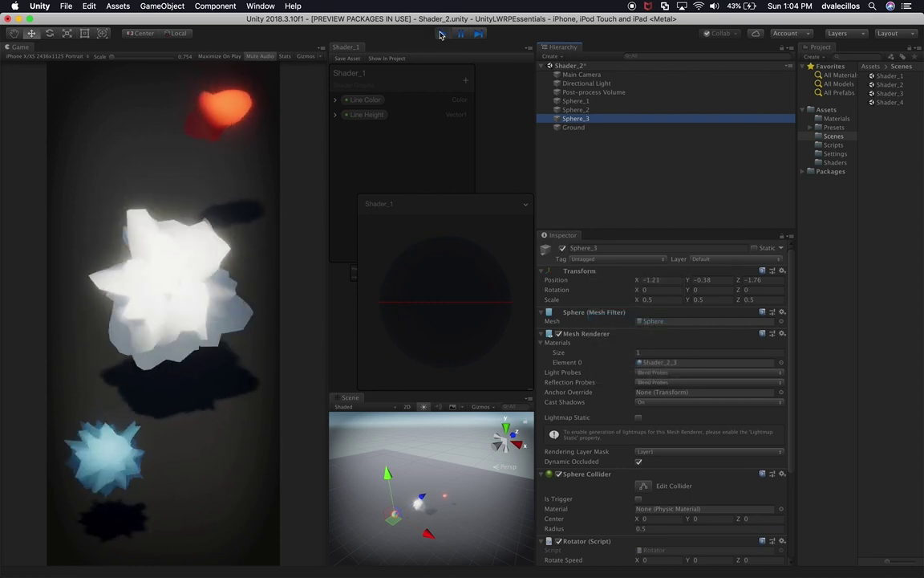
left_click(470, 185)
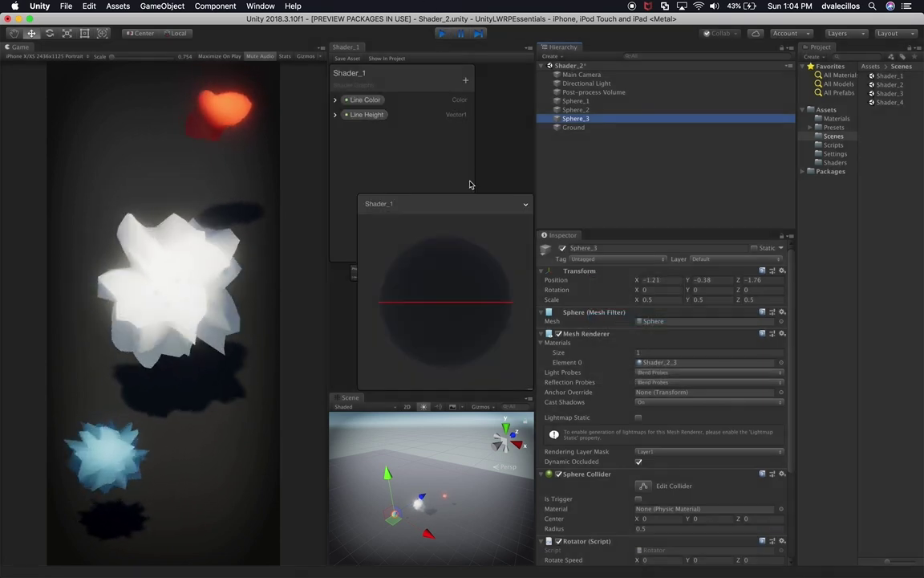
Paste the copied Transform component values onto Sphere_3 in edit mode.
right_click(571, 275)
left_click(603, 333)
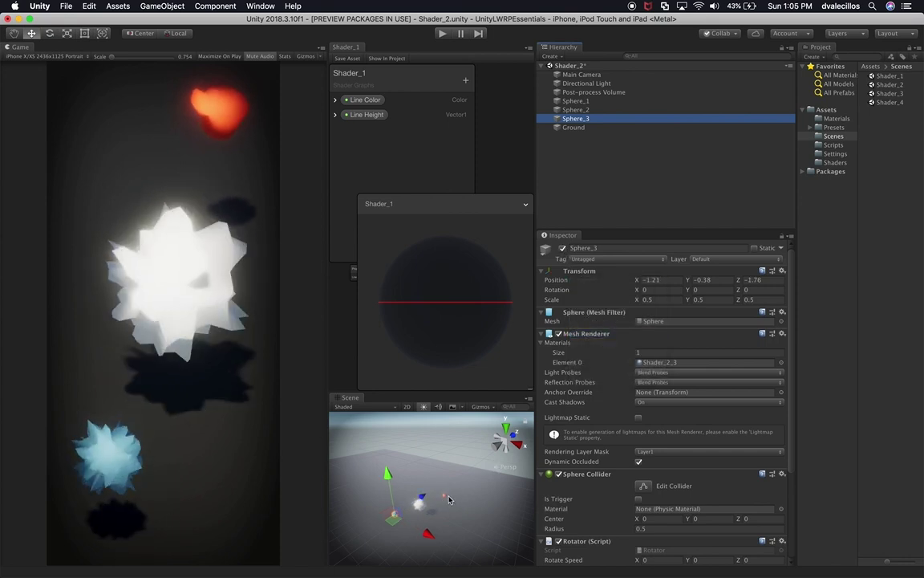
Move Sphere_2 in the scene to about X 1.23, Y 0.08, Z 2.71.
left_click(578, 102)
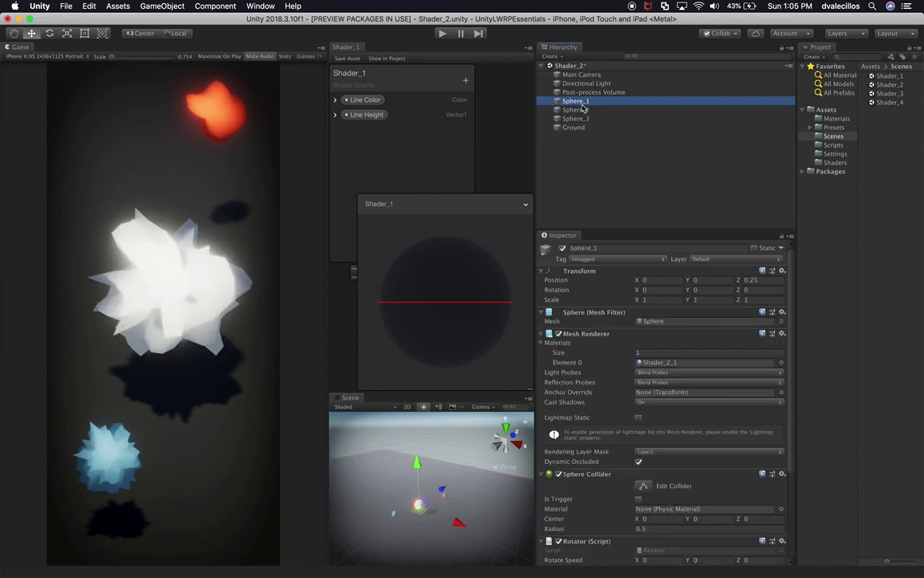
left_click(583, 109)
left_click_drag(489, 511, 491, 518)
left_click_drag(447, 463, 447, 456)
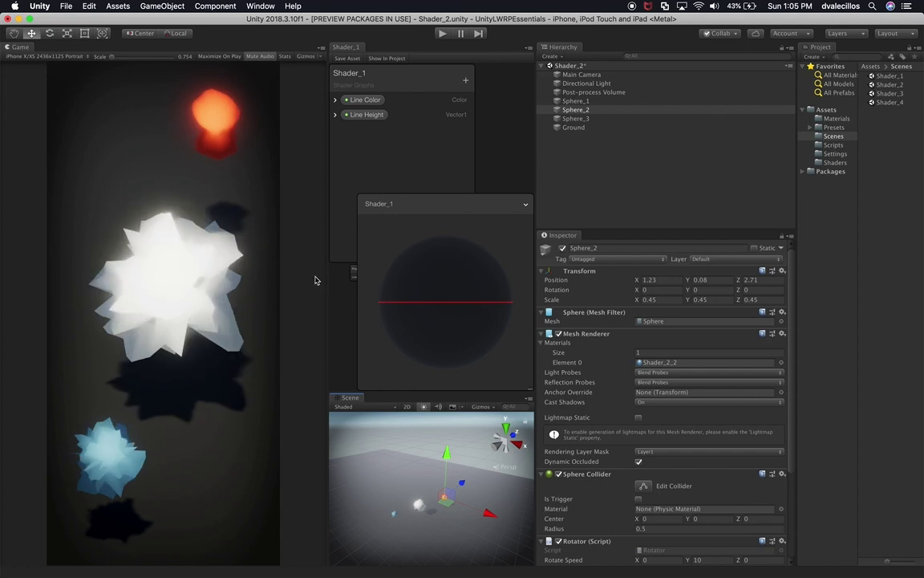
Preview the game view at iPad 2048x1536 Portrait and return it to iPhone X/XS 2436x1125 Portrait.
left_click(59, 53)
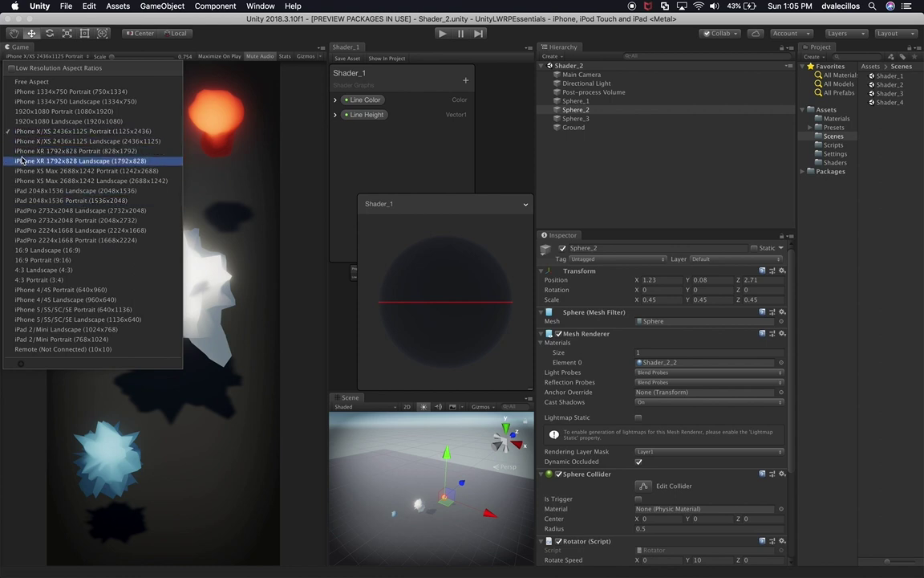
left_click(23, 200)
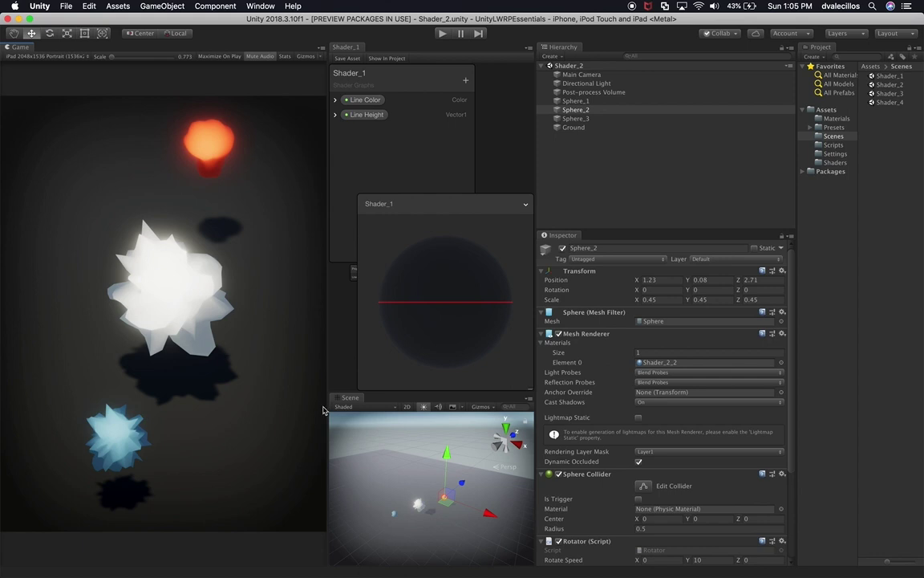
left_click(56, 58)
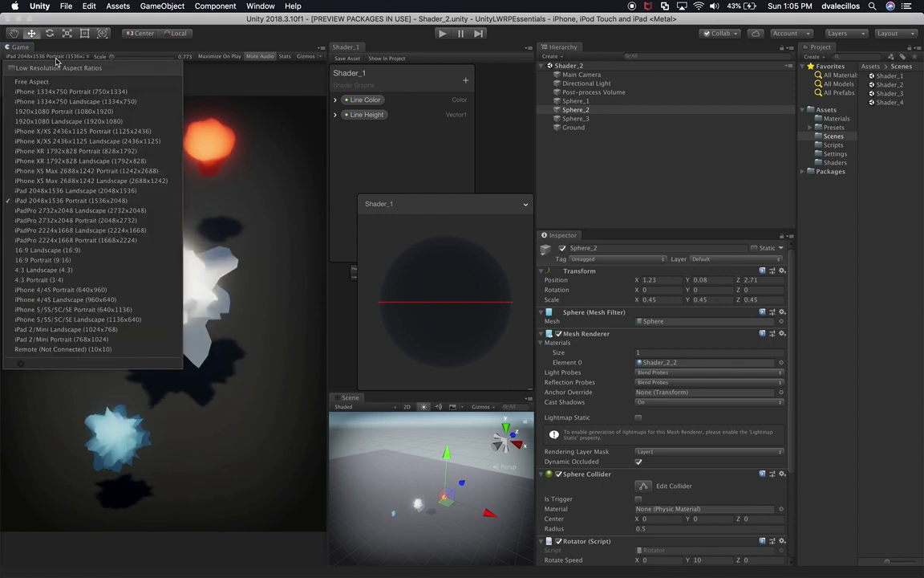
left_click(57, 131)
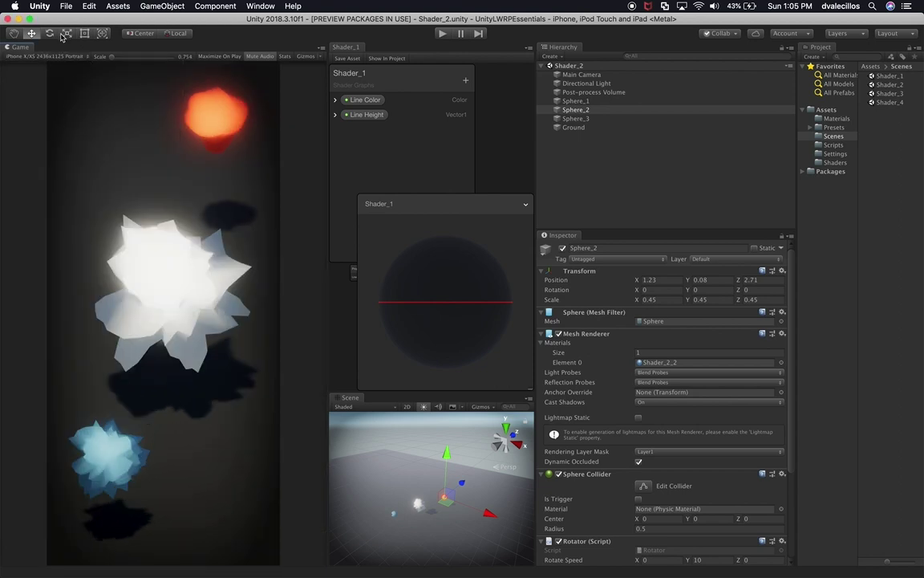
Open the iOS Player Settings from the build settings and expand the Resolution and Presentation section.
left_click(66, 7)
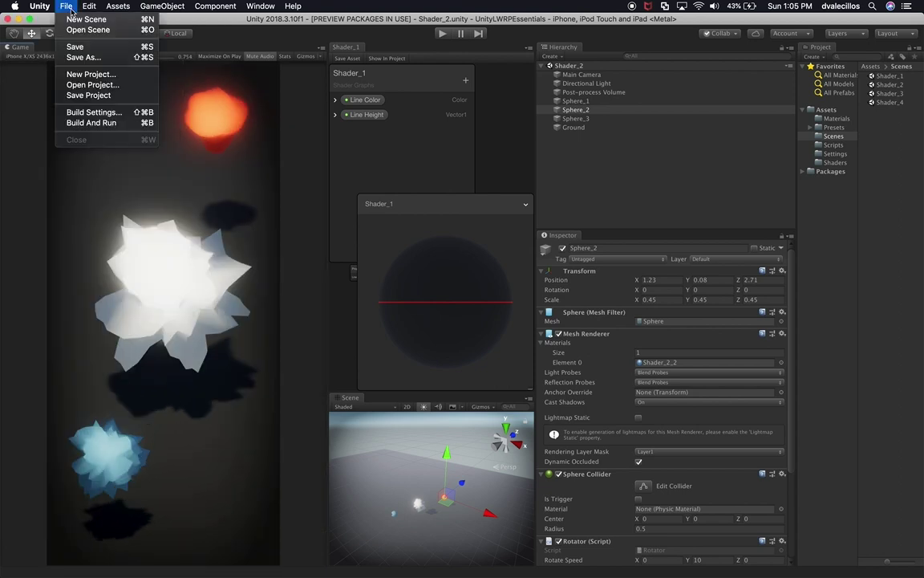
left_click(77, 116)
left_click(193, 507)
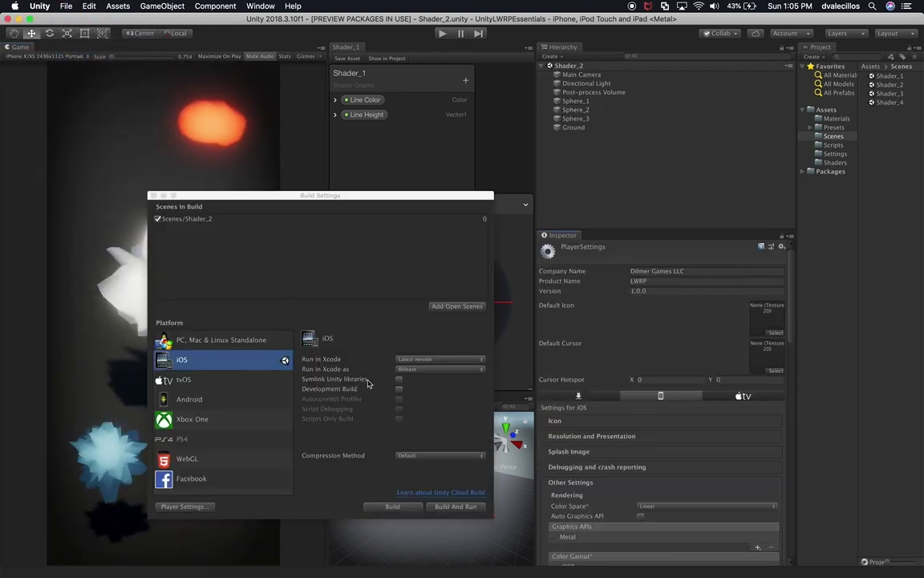
left_click(606, 446)
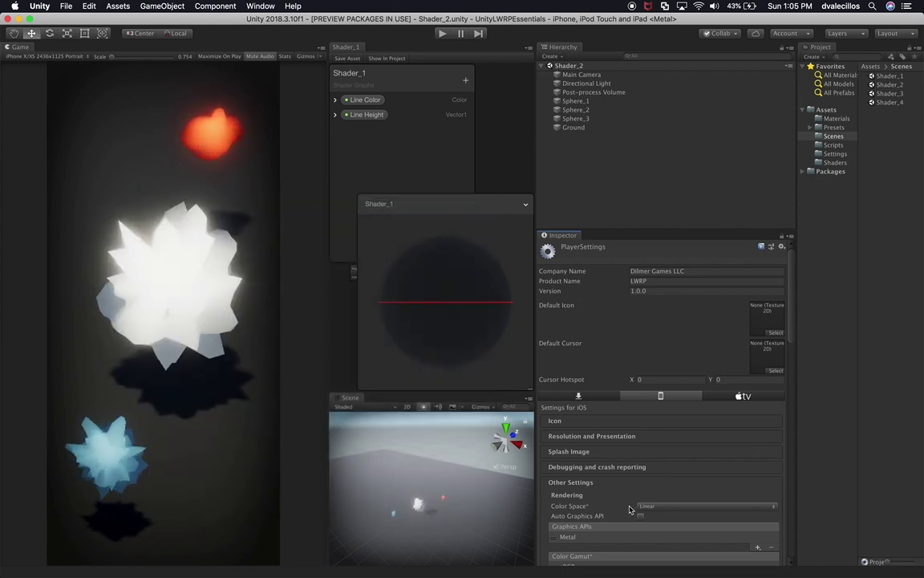
left_click(595, 439)
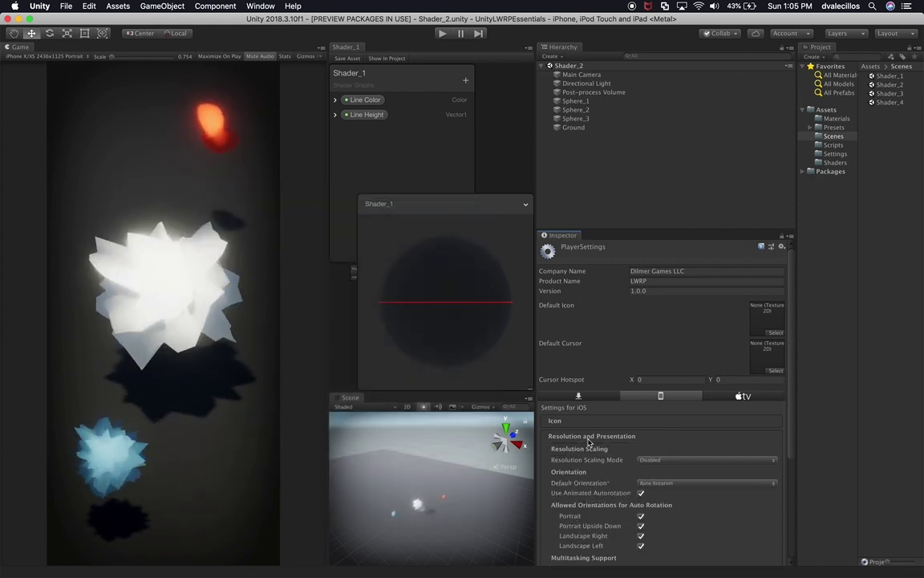
scroll(565, 456, "down", 3)
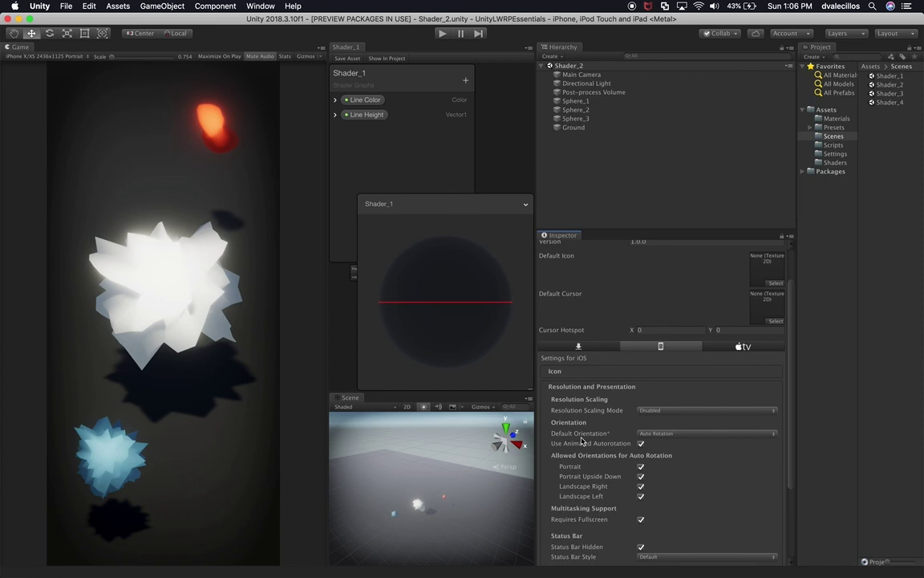
Keep Default Orientation on Auto Rotation and disallow the Landscape Right and Landscape Left orientations.
left_click(663, 434)
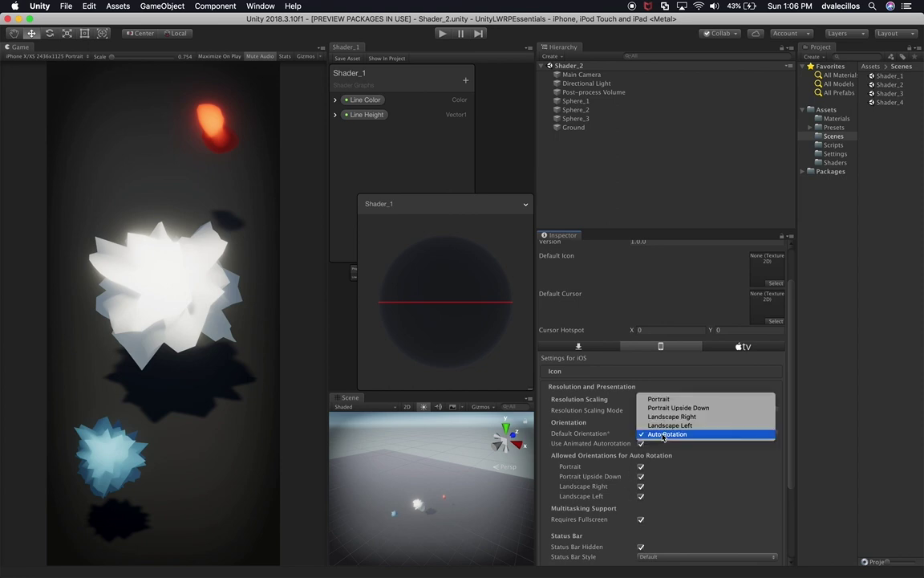
left_click(666, 434)
scroll(659, 442, "down", 3)
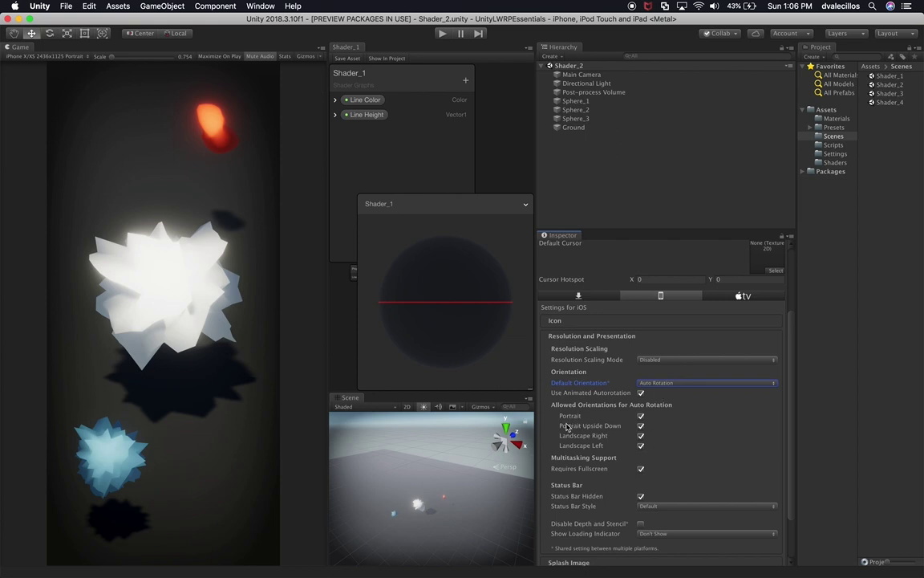
left_click(640, 435)
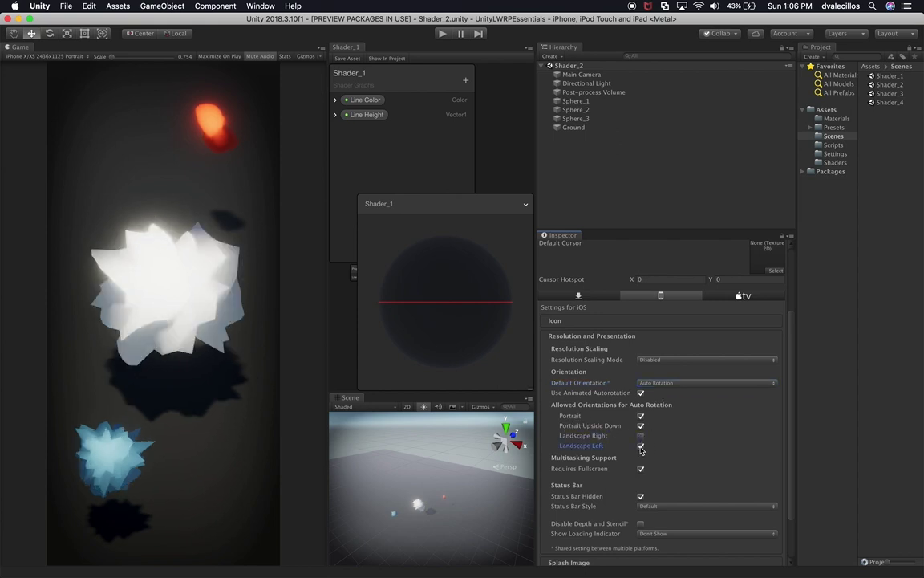
left_click(640, 446)
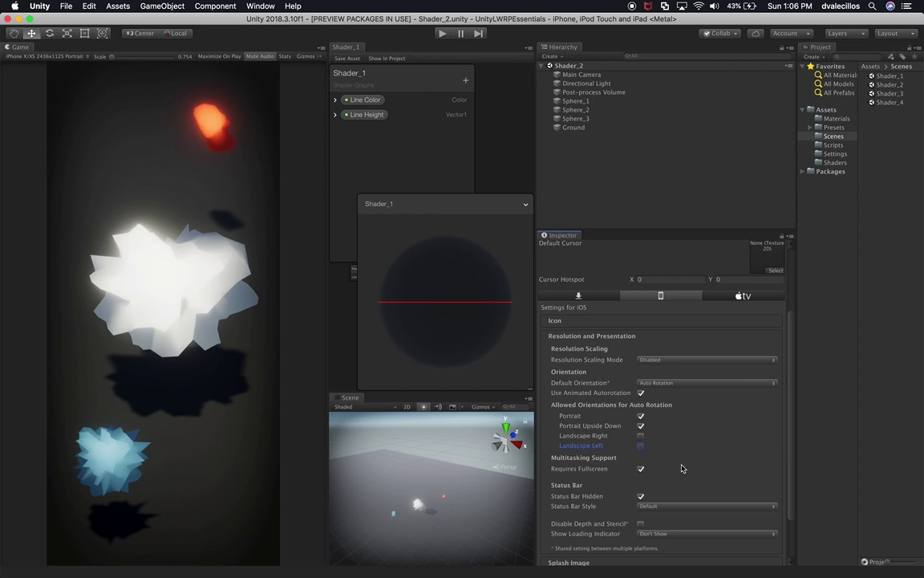
scroll(683, 469, "down", 3)
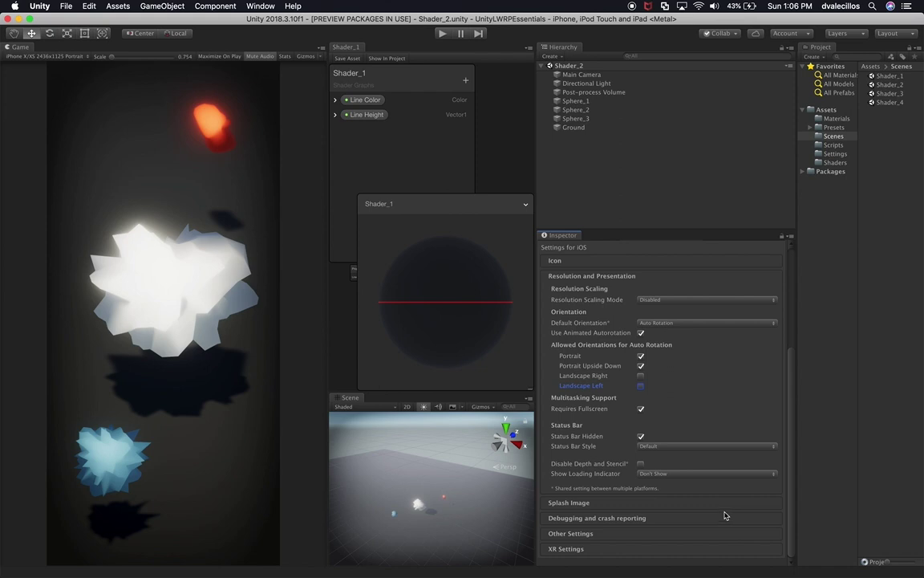
scroll(655, 467, "up", 8)
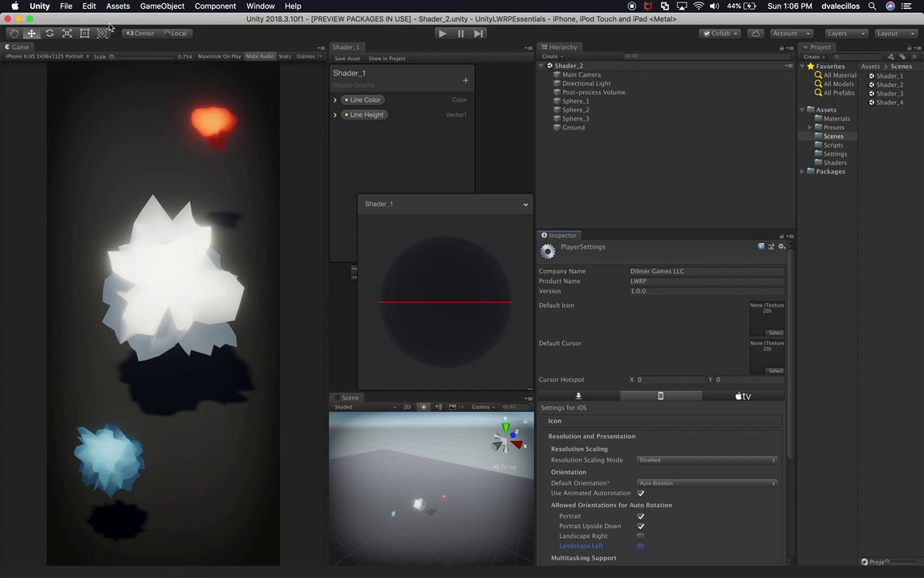
Build the iOS project as LWRP in the LWRP_Build folder, appending to the existing build.
left_click(68, 6)
left_click(81, 112)
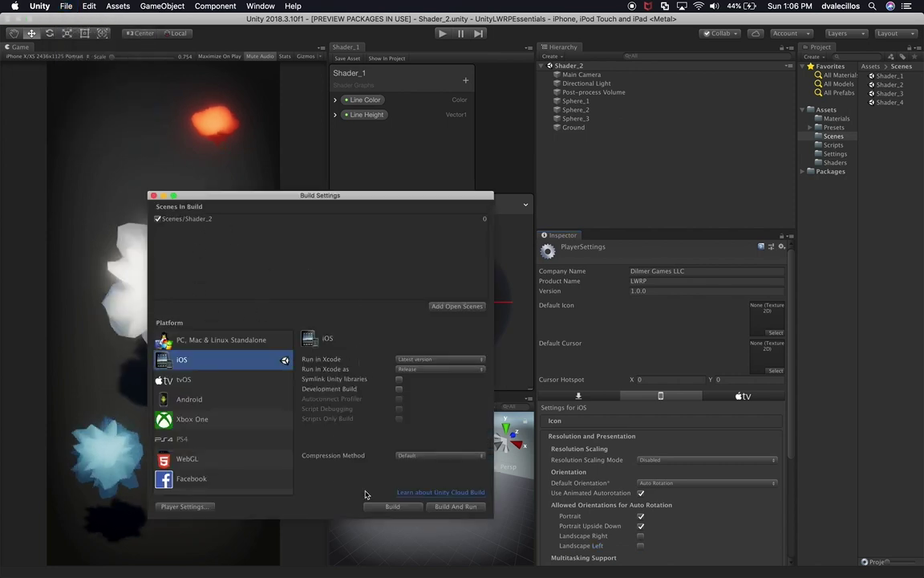
left_click(393, 506)
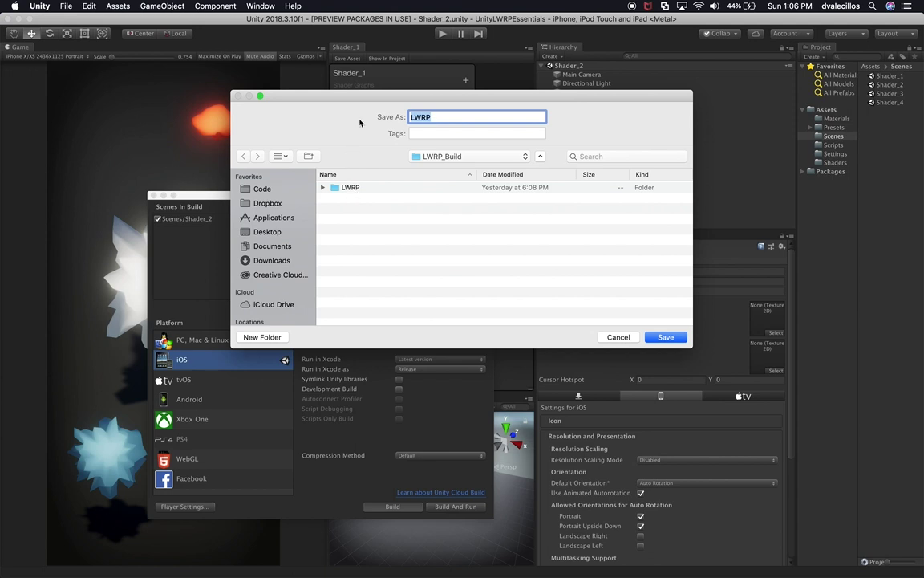
left_click_drag(373, 98, 366, 98)
left_click(671, 338)
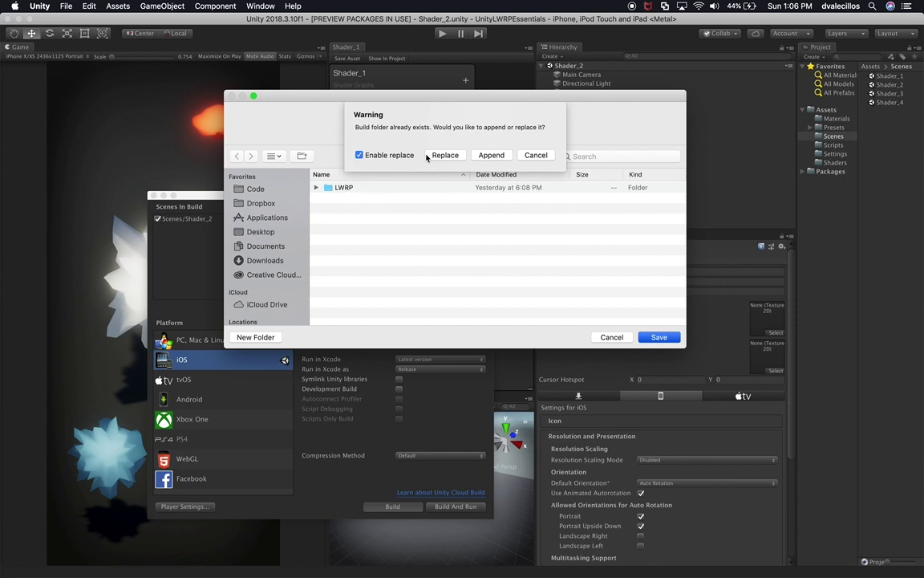
left_click(492, 154)
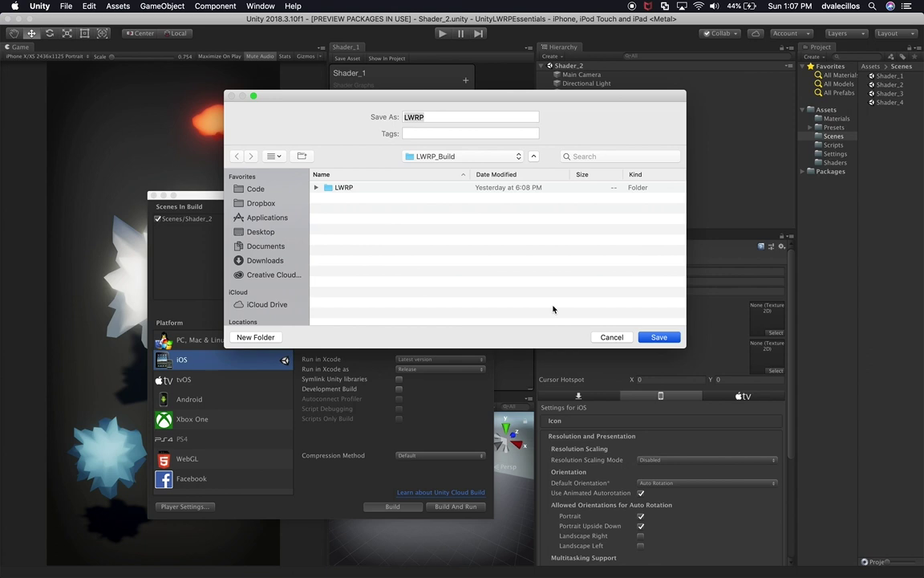
key("Return")
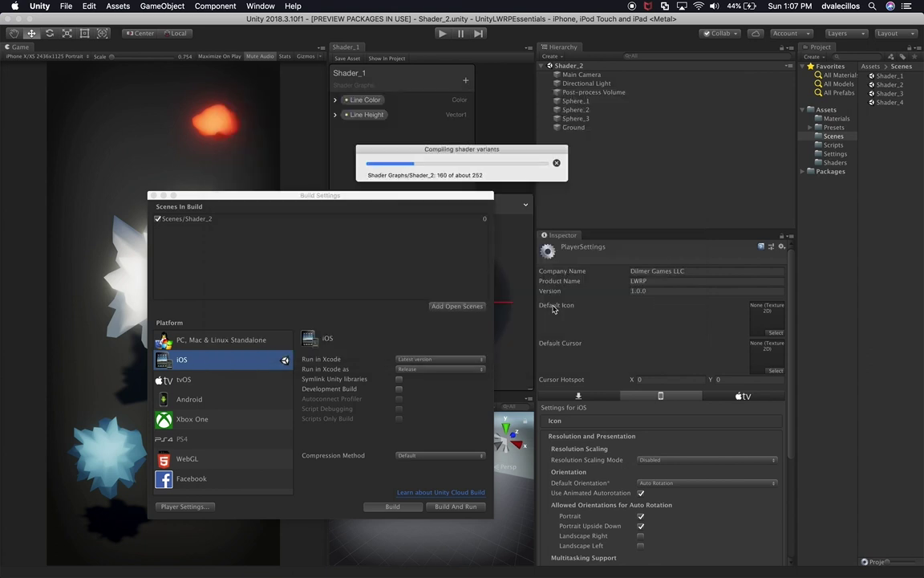
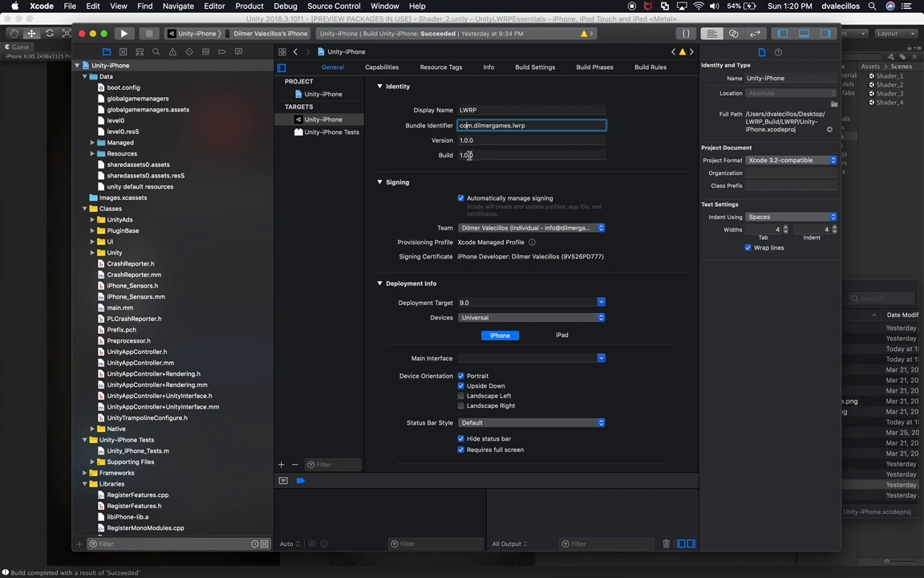
Switch to Xcode, review the Unity-iPhone target's signing and deployment settings, and run the app on the connected iPhone.
scroll(632, 309, "down", 2)
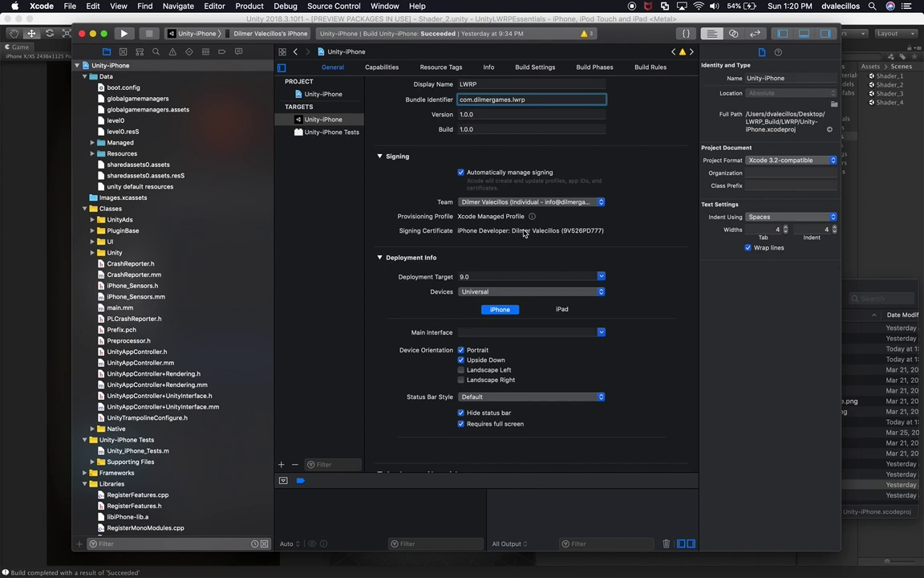
scroll(523, 232, "down", 5)
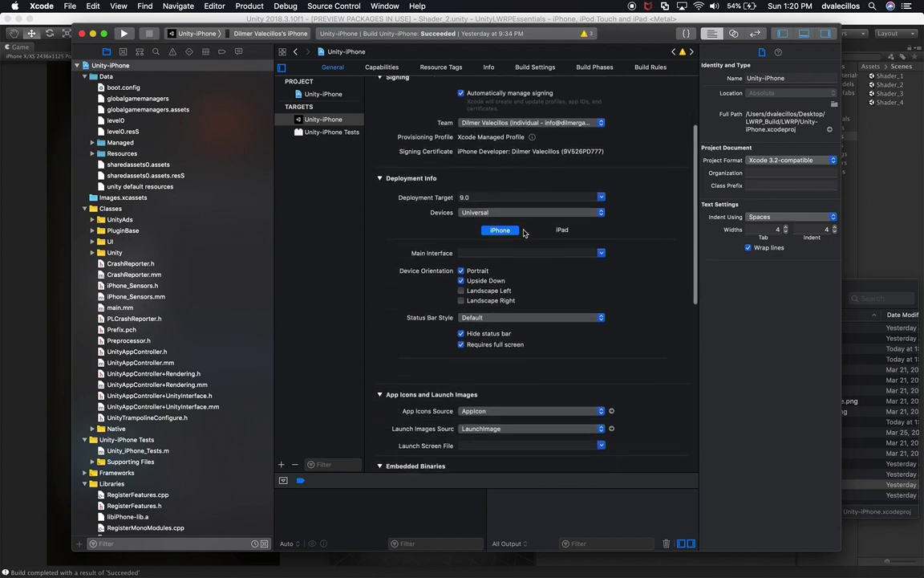
double_click(465, 196)
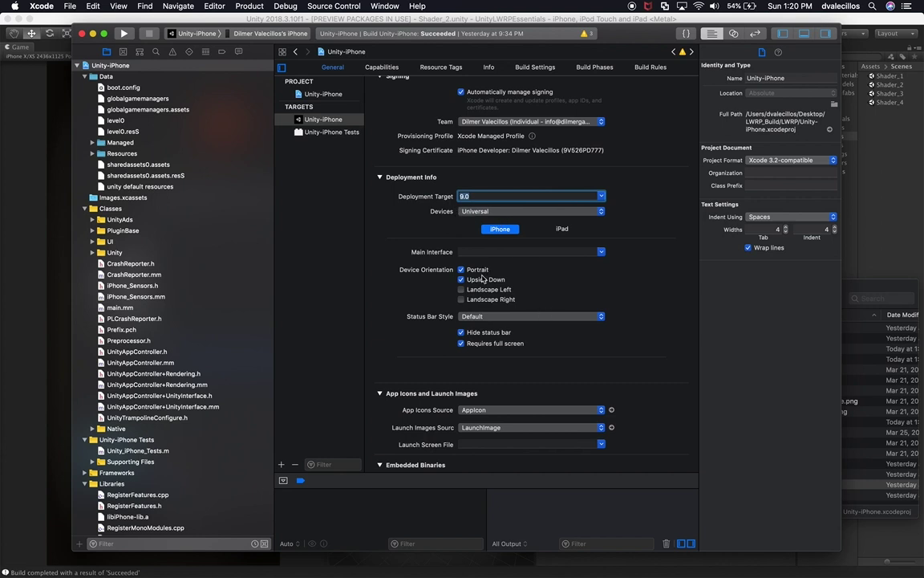
scroll(550, 293, "up", 2)
scroll(550, 294, "up", 2)
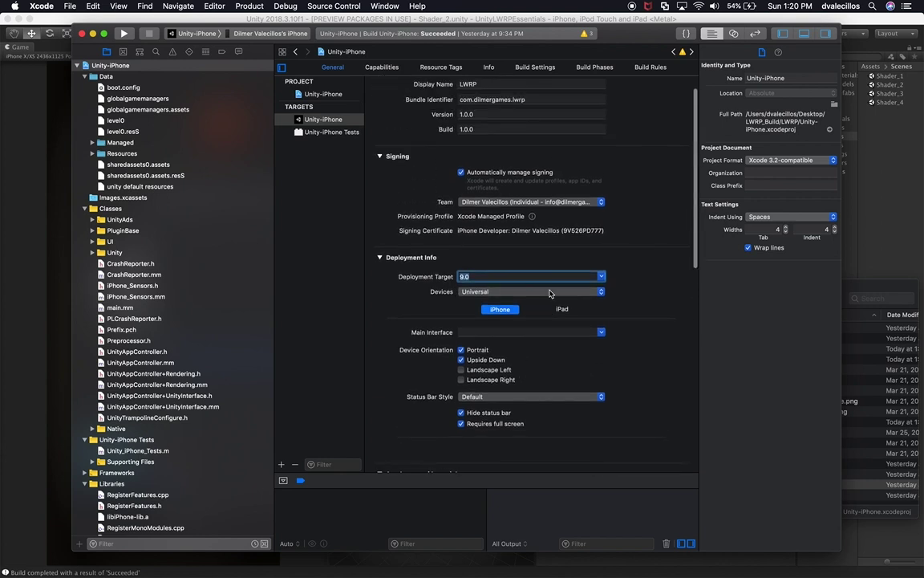
scroll(618, 216, "up", 1)
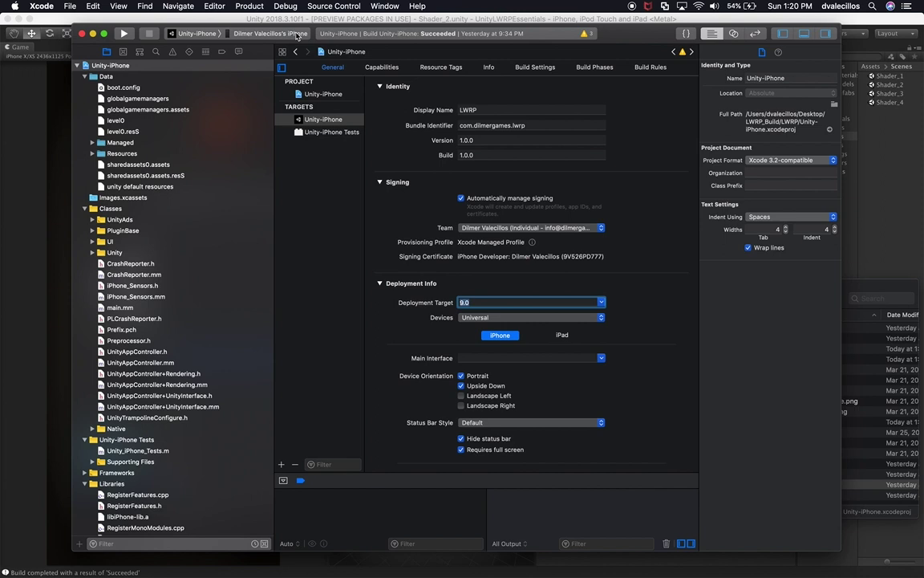
left_click(120, 33)
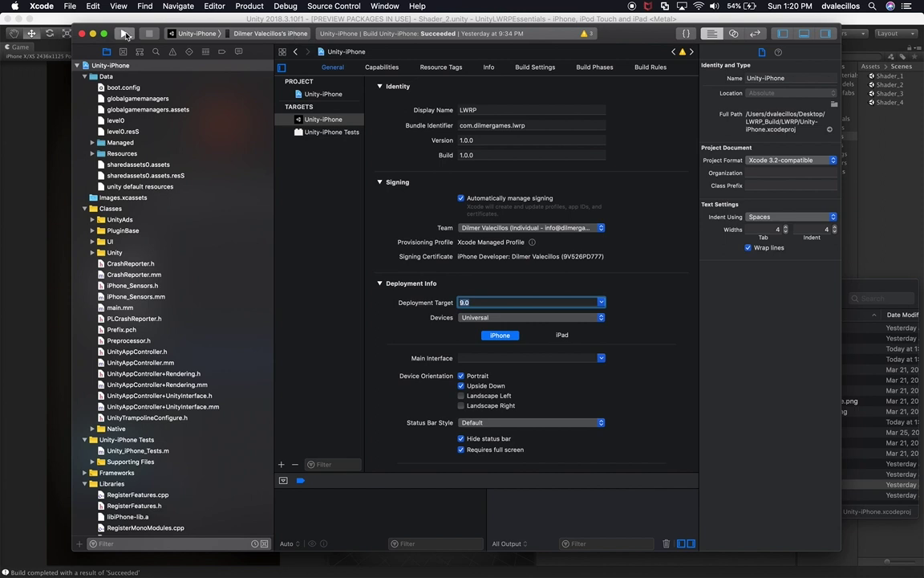